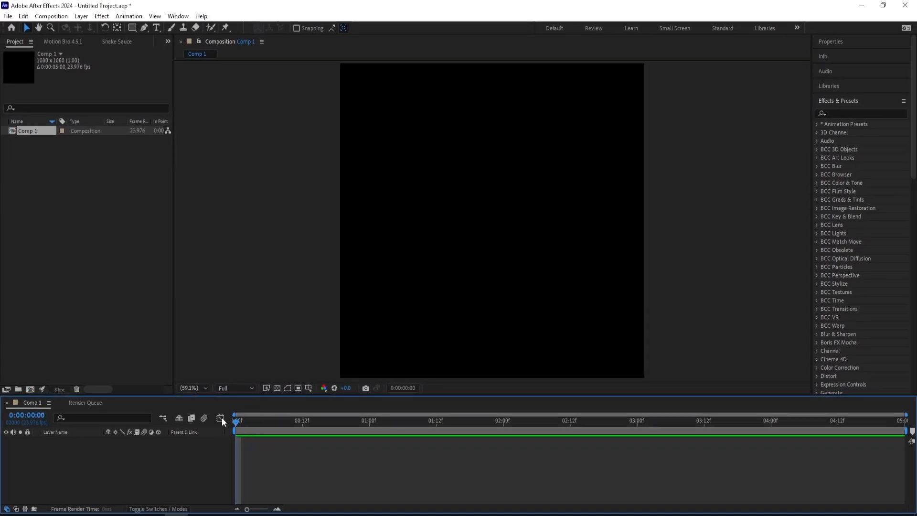
# - Add a text layer to the composition with "3d money" on the first line and "overlay pack" on the second
pyautogui.moveTo(235, 421); pyautogui.dragTo(166, 395)
pyautogui.moveTo(238, 420)
pyautogui.mouseDown()
pyautogui.moveTo(257, 419)
pyautogui.moveTo(236, 422)
pyautogui.mouseUp()
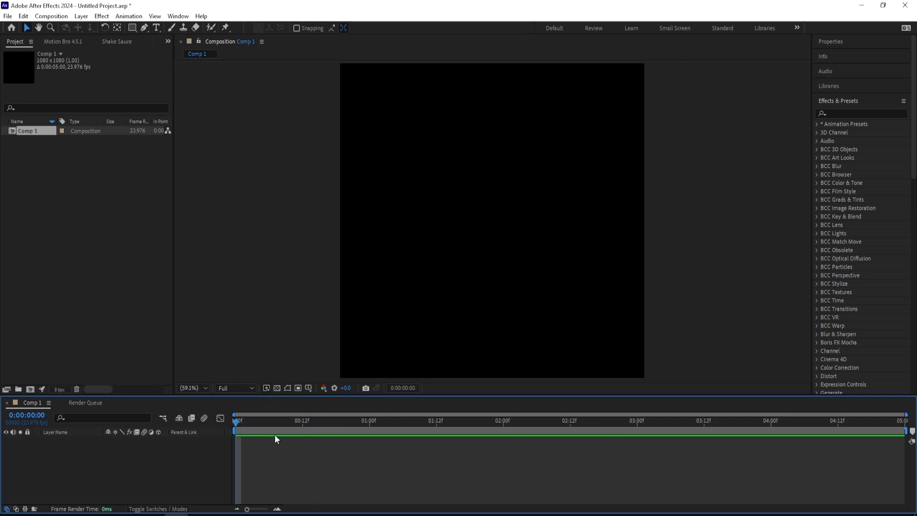
pyautogui.rightClick(242, 444)
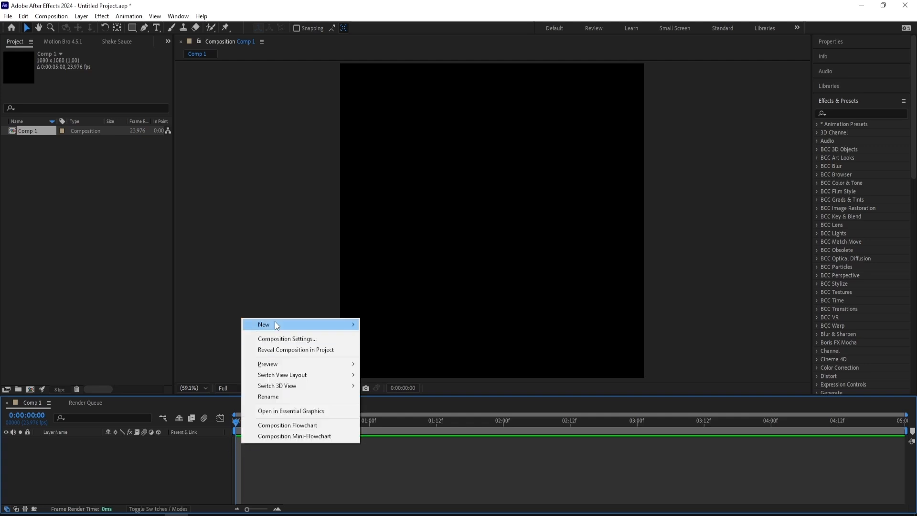
pyautogui.moveTo(276, 325)
pyautogui.click(375, 340)
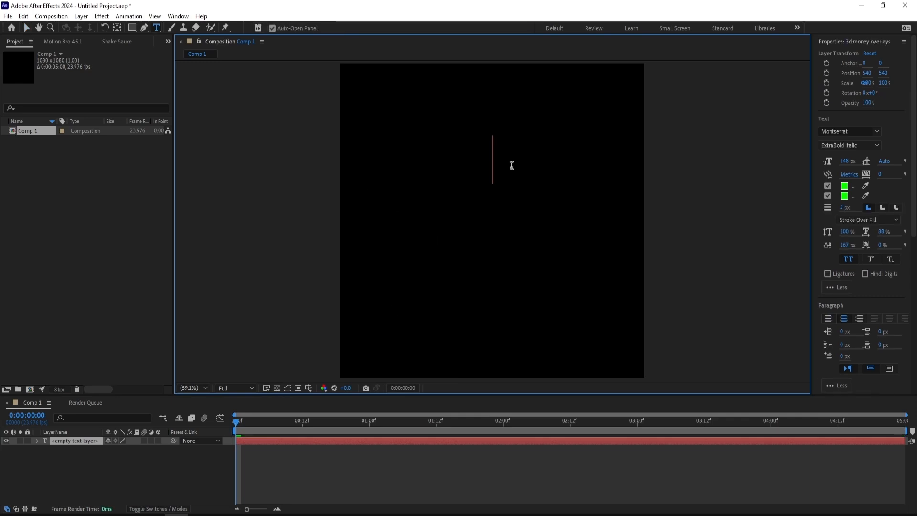
pyautogui.write('3d money')
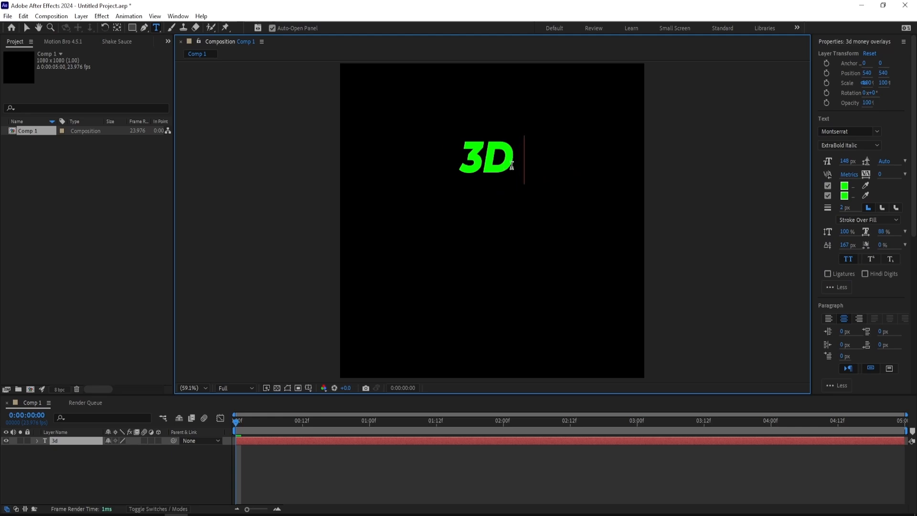
pyautogui.press('Return')
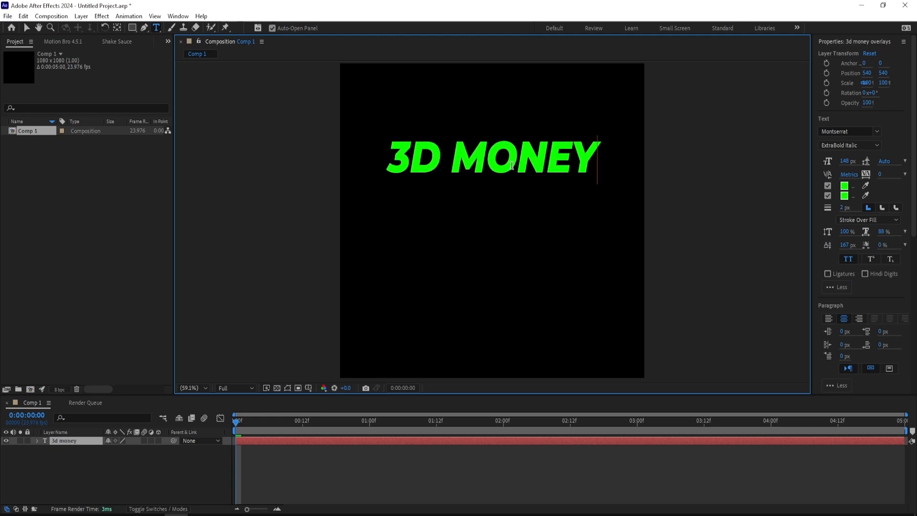
pyautogui.write('overlay pack')
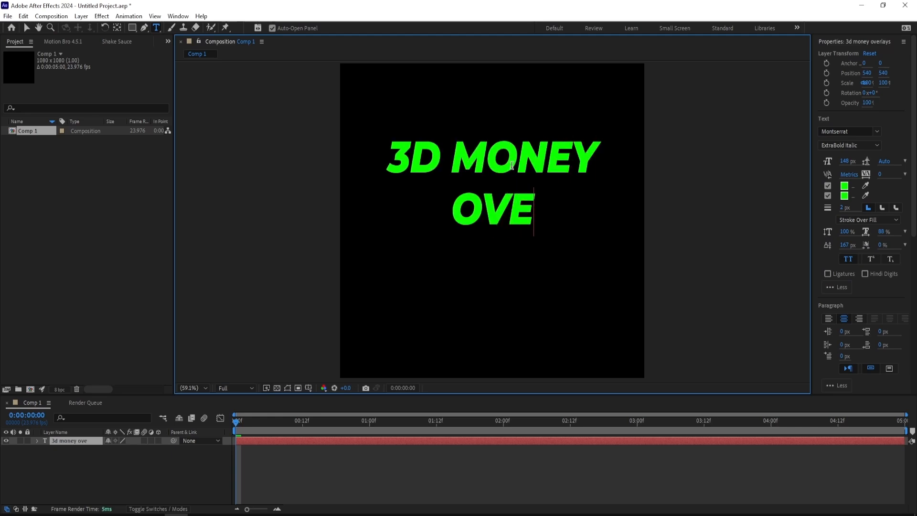
# - Enlarge the "3D MONEY" line to a font size of 217 px
pyautogui.tripleClick(462, 161)
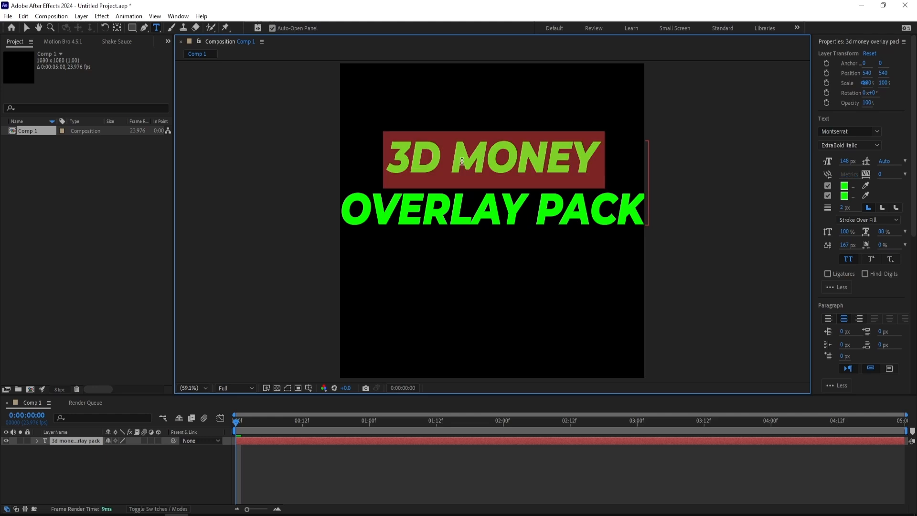
pyautogui.moveTo(845, 161); pyautogui.dragTo(875, 161)
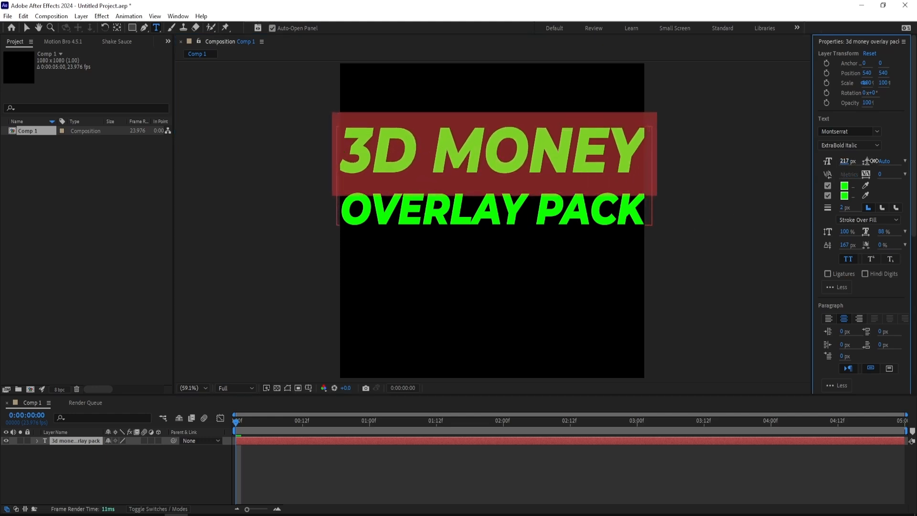
pyautogui.click(482, 166)
# - Set the "OVERLAY PACK" line's font size to 133 px and its baseline shift to 196 px
pyautogui.tripleClick(473, 207)
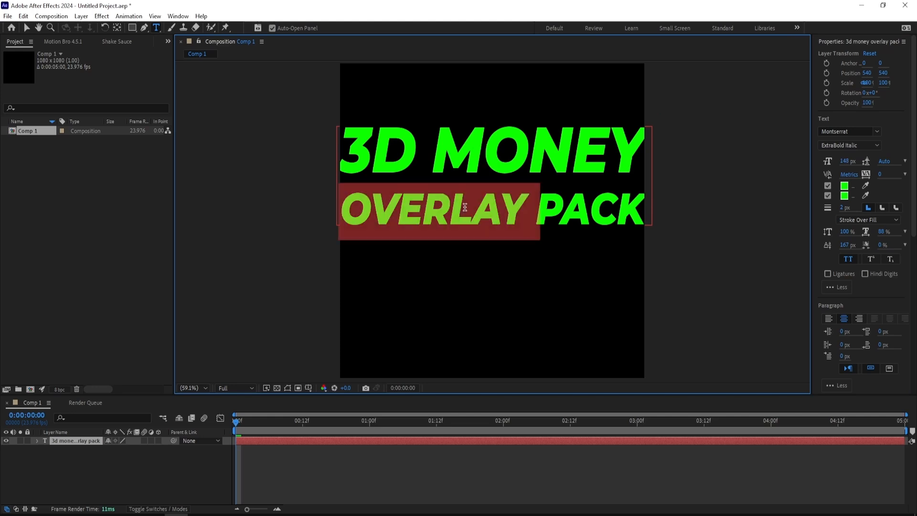
pyautogui.moveTo(849, 161); pyautogui.dragTo(842, 176)
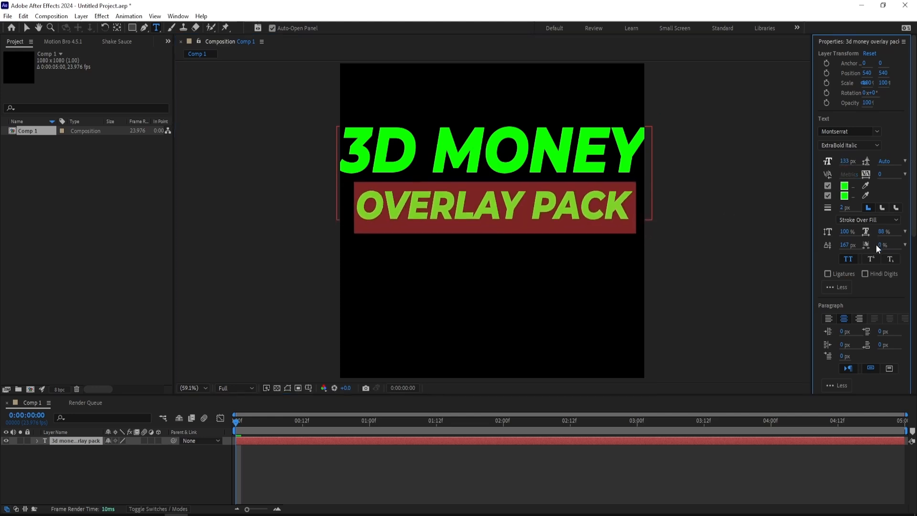
pyautogui.moveTo(848, 244); pyautogui.dragTo(861, 240)
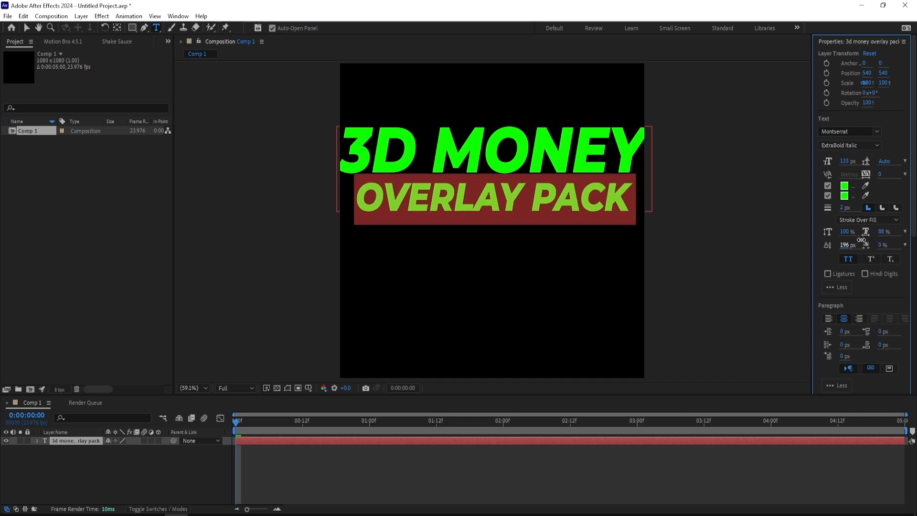
pyautogui.click(487, 168)
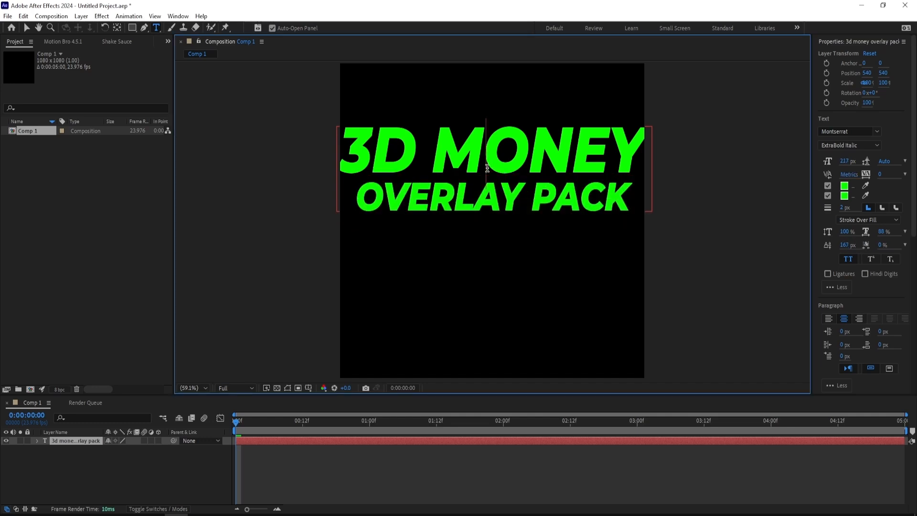
# - Scale the text layer to 73% and move it down toward the middle of the frame, to about 540, 672
pyautogui.click(26, 26)
pyautogui.press('s')
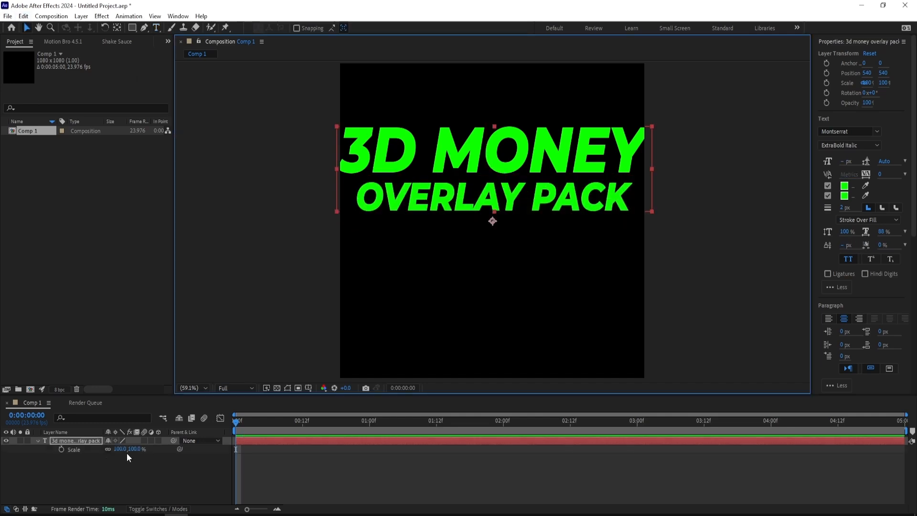
pyautogui.moveTo(132, 450); pyautogui.dragTo(118, 450)
pyautogui.moveTo(477, 182); pyautogui.dragTo(501, 215)
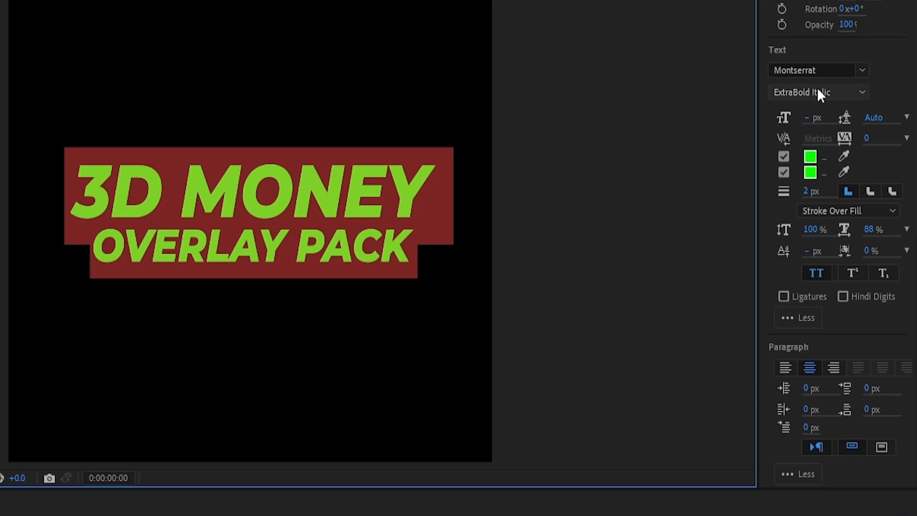
# - Try the Bold font style on both lines of the title, and undo it
pyautogui.click(816, 91)
pyautogui.click(803, 109)
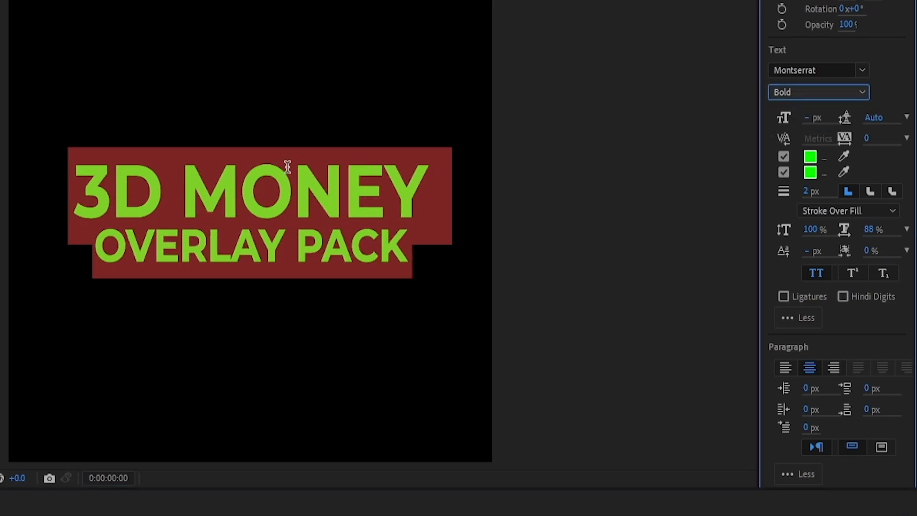
pyautogui.click(276, 188)
pyautogui.hotkey('ctrl', 'z')
pyautogui.click(293, 232)
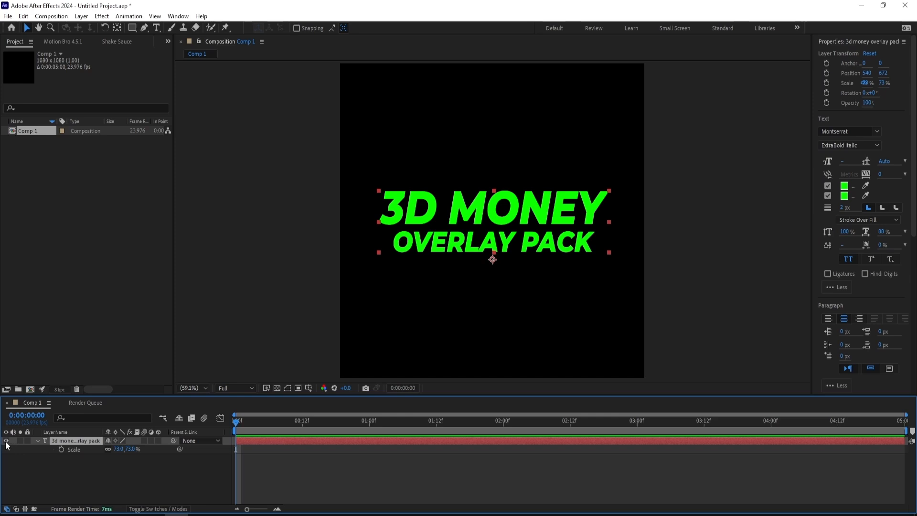
# - Hide the text layer and add a green full-frame solid layer above it
pyautogui.click(5, 441)
pyautogui.rightClick(284, 280)
pyautogui.moveTo(292, 281)
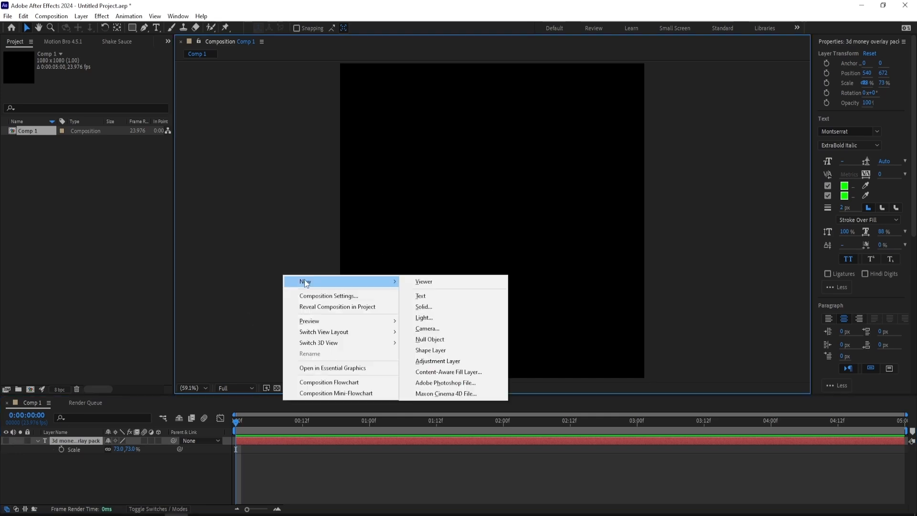
pyautogui.click(420, 309)
pyautogui.click(296, 361)
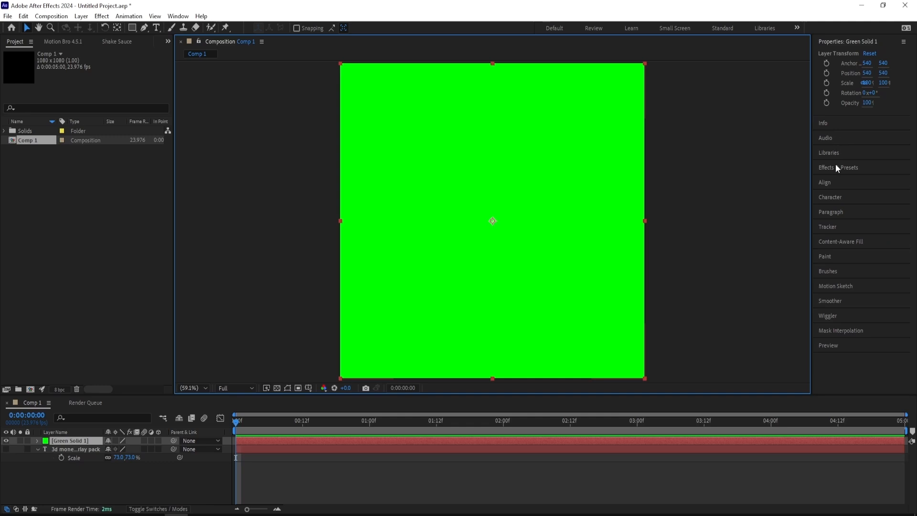
# - Find the Video Copilot Element effect and apply it to the green solid
pyautogui.click(837, 167)
pyautogui.click(842, 113)
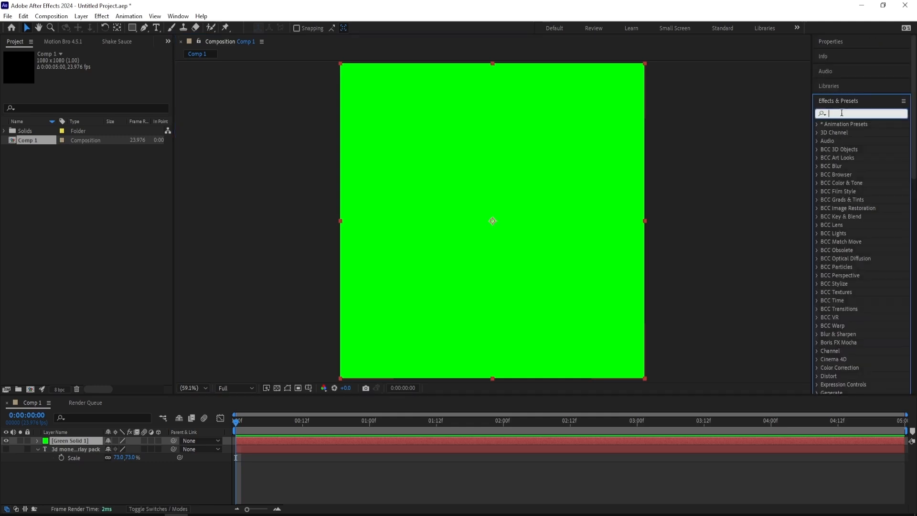
pyautogui.write('element')
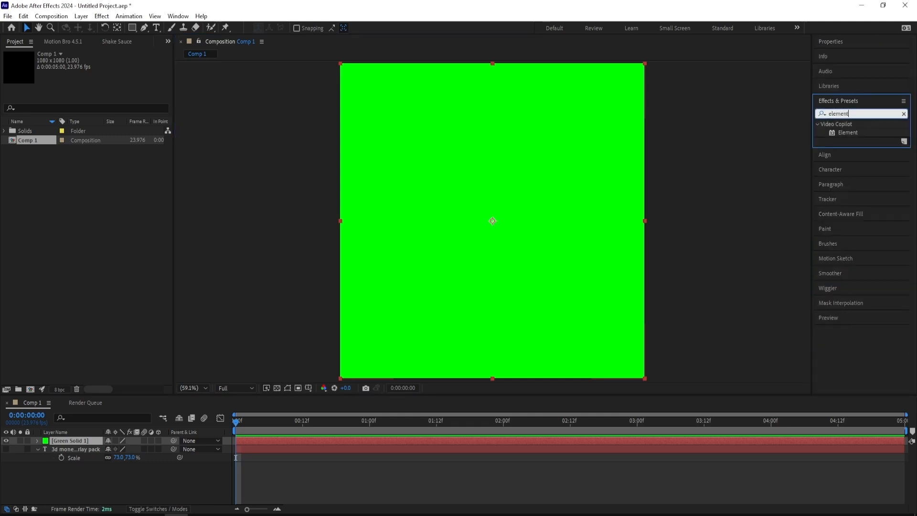
pyautogui.doubleClick(848, 132)
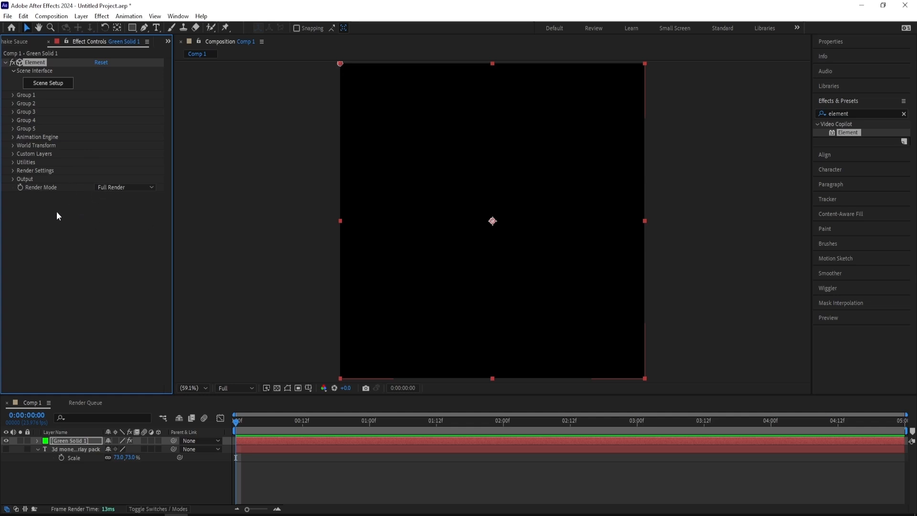
# - Assign the "3d money overlay pack" text layer as Path Layer 1 in Element's Custom Text and Masks
pyautogui.click(14, 154)
pyautogui.click(13, 154)
pyautogui.click(14, 154)
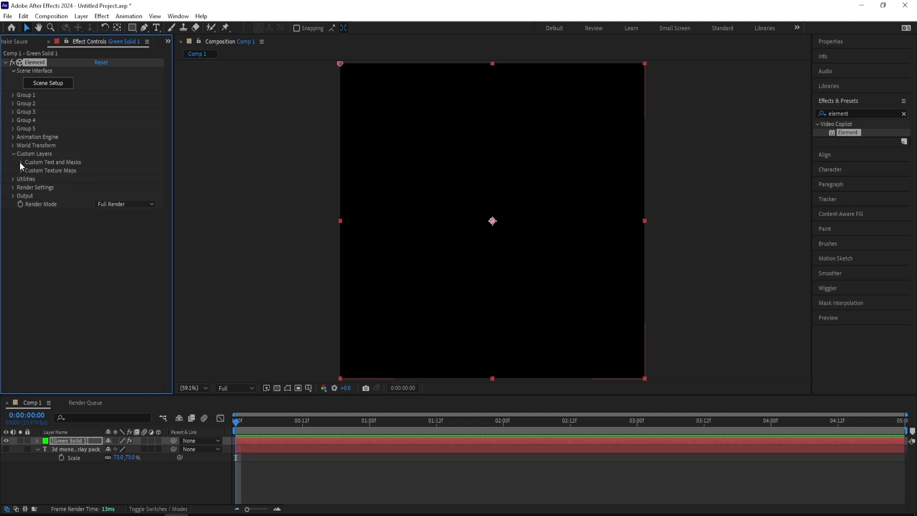
pyautogui.click(21, 163)
pyautogui.click(110, 171)
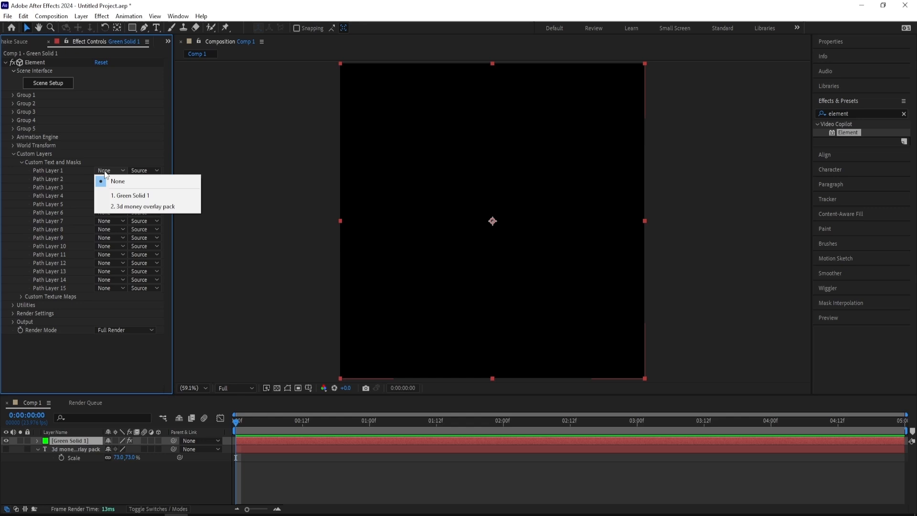
pyautogui.click(117, 206)
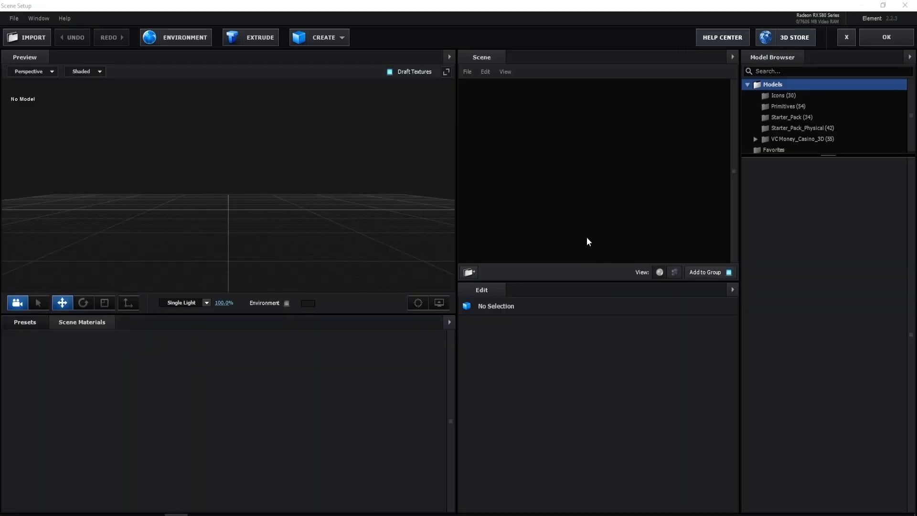
# - Extrude the title text into a 3D model in Element's Scene Setup
pyautogui.click(261, 39)
pyautogui.moveTo(265, 125); pyautogui.dragTo(453, 157)
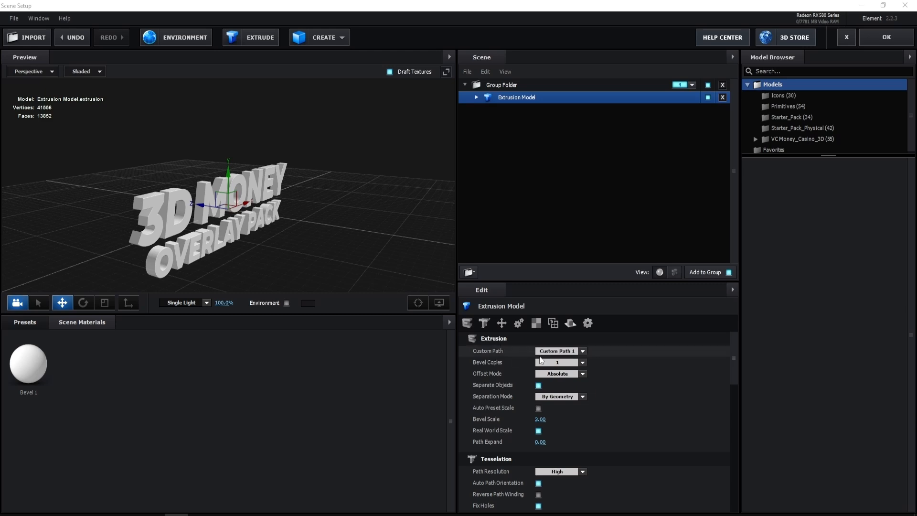
# - Try Custom Path 3 as the extrusion model's source, and switch back to Custom Path 1
pyautogui.click(559, 352)
pyautogui.click(592, 211)
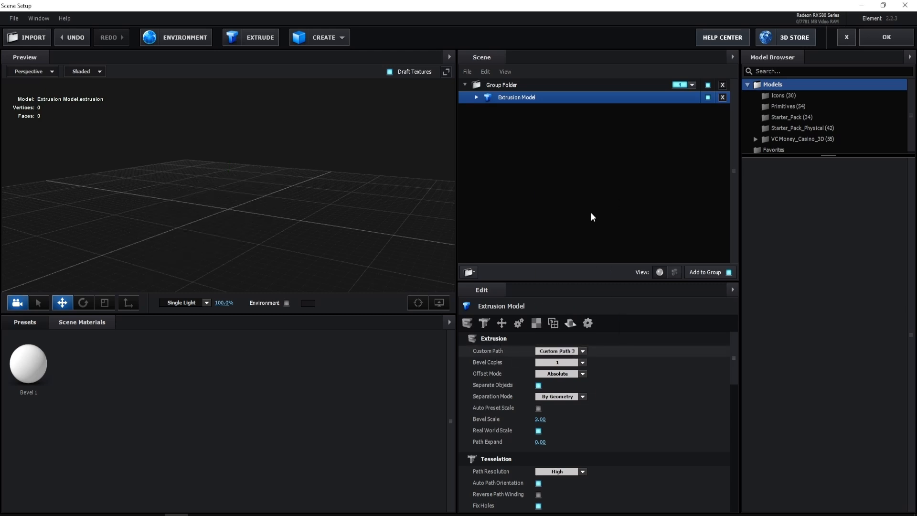
pyautogui.click(559, 351)
pyautogui.click(573, 197)
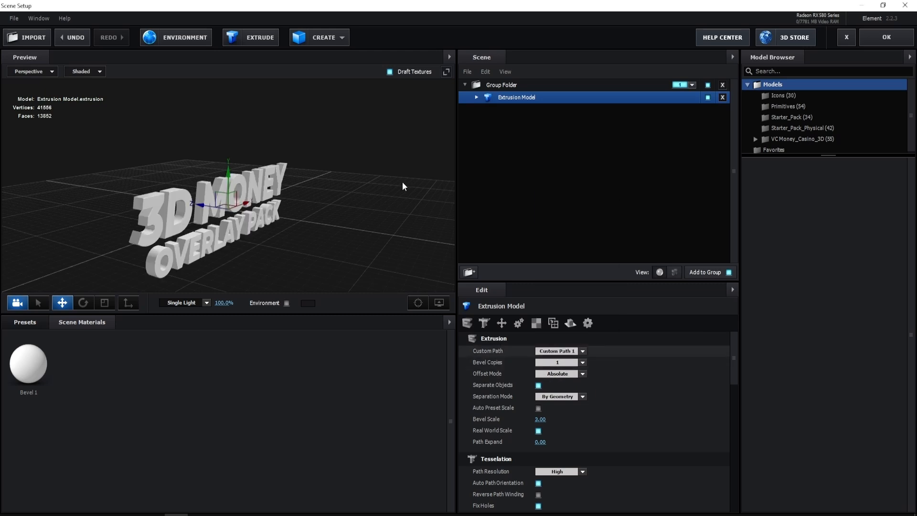
# - Look through the preset folders and apply the Bold bevel preset to the extruded title
pyautogui.moveTo(402, 182); pyautogui.dragTo(353, 166)
pyautogui.click(46, 328)
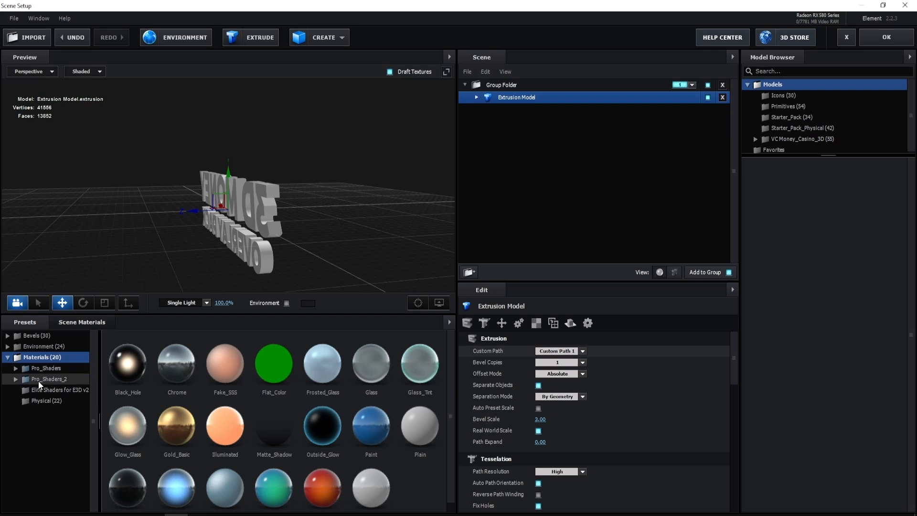
pyautogui.click(53, 378)
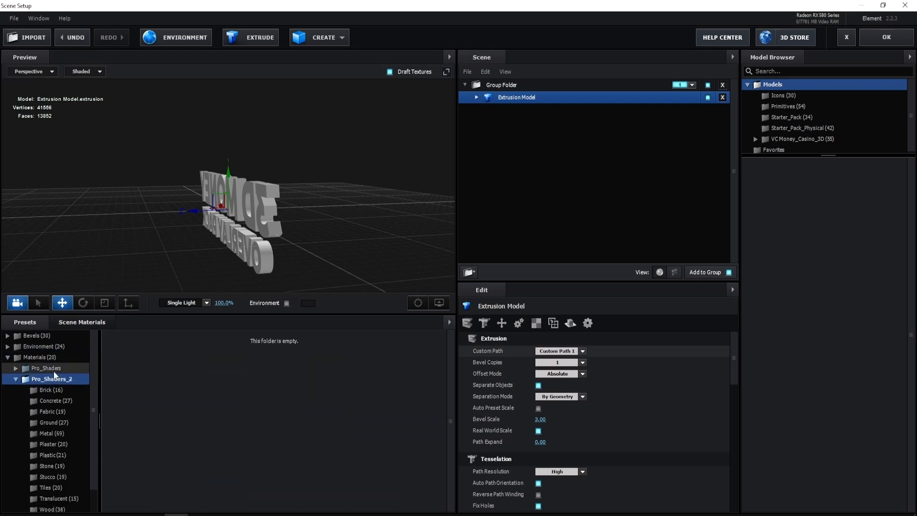
pyautogui.click(48, 369)
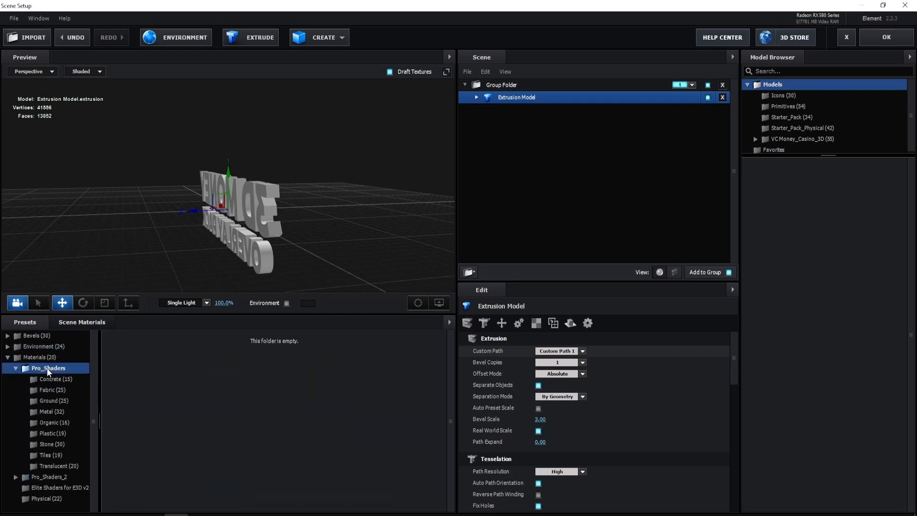
pyautogui.click(53, 358)
pyautogui.click(47, 338)
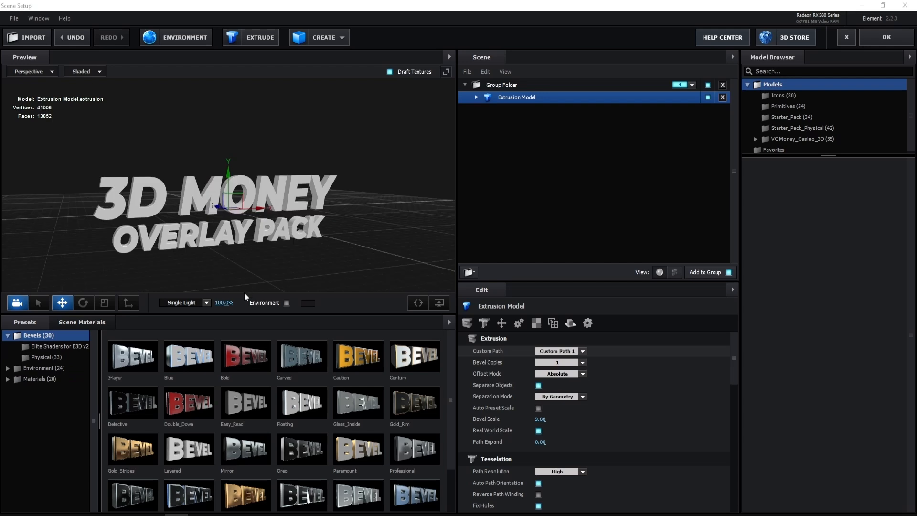
pyautogui.moveTo(248, 355); pyautogui.dragTo(494, 91)
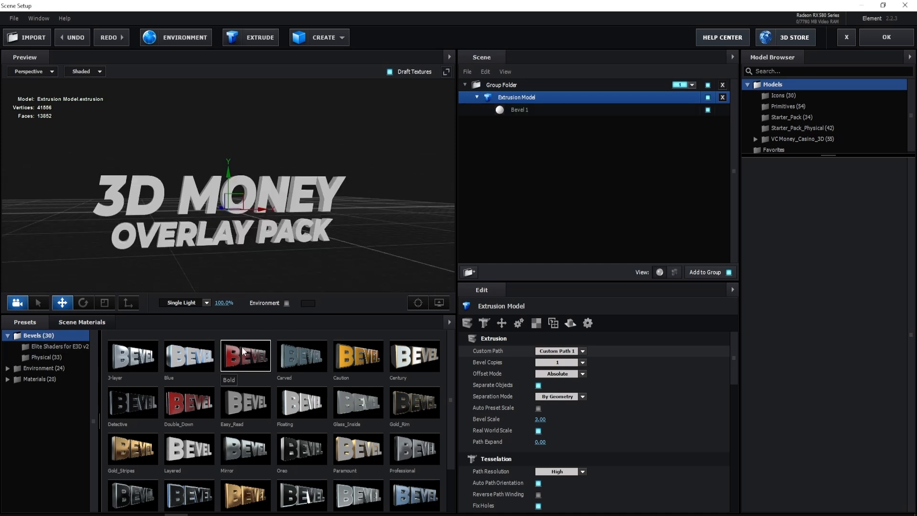
pyautogui.moveTo(242, 351); pyautogui.dragTo(539, 110)
pyautogui.moveTo(354, 200); pyautogui.dragTo(225, 173)
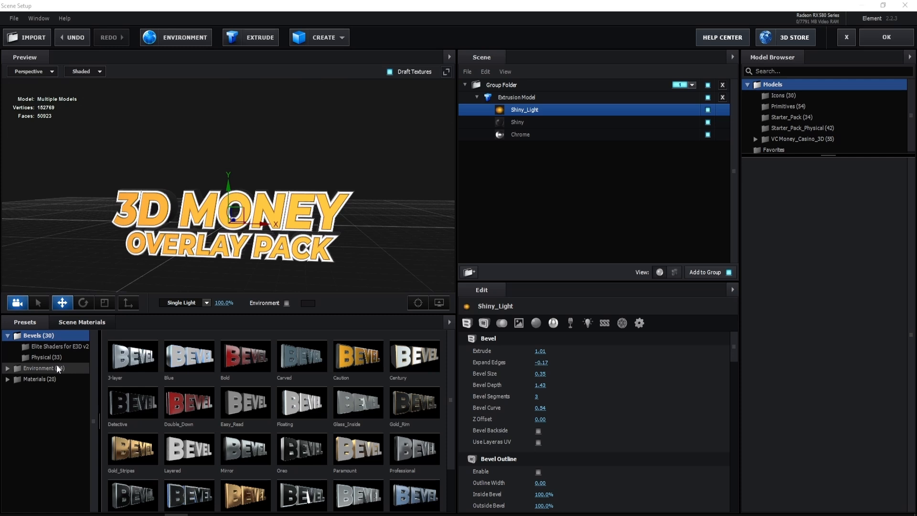
# - Replace the title's Shiny_Light material with clean_metal_brushed from the Pro_Shaders_2 Metal materials
pyautogui.click(39, 378)
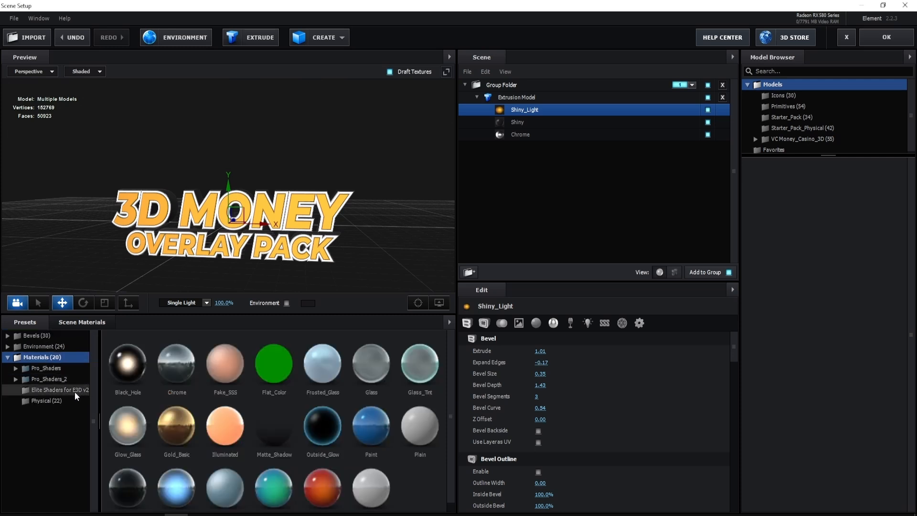
pyautogui.doubleClick(65, 382)
pyautogui.scroll(-1, 78, 420)
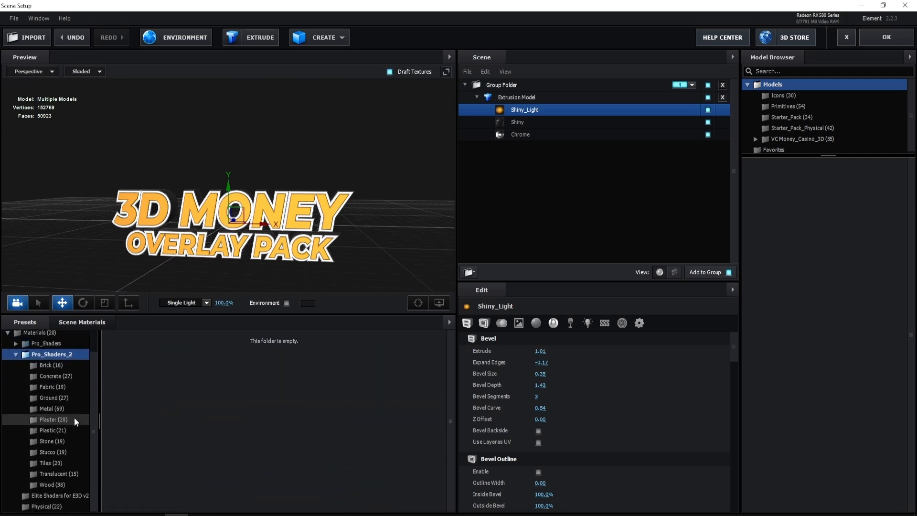
pyautogui.click(61, 408)
pyautogui.scroll(-2, 240, 408)
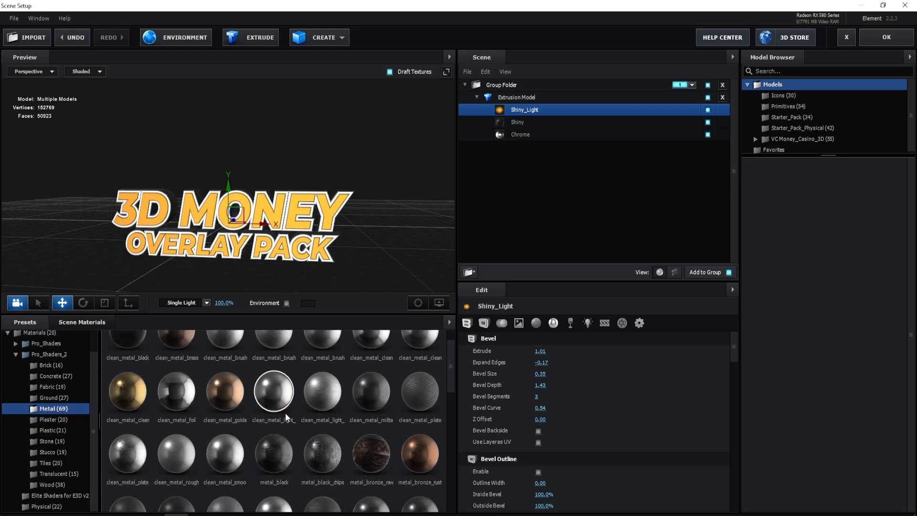
pyautogui.hotkey('ctrl', 'z')
pyautogui.moveTo(248, 351)
pyautogui.mouseDown()
pyautogui.moveTo(469, 231)
pyautogui.moveTo(523, 111)
pyautogui.mouseUp()
pyautogui.moveTo(239, 235); pyautogui.dragTo(328, 216)
pyautogui.moveTo(360, 214); pyautogui.dragTo(423, 212)
# - Replace both the Chrome and the Shiny bevel materials of the title with the basic Paint material
pyautogui.click(525, 134)
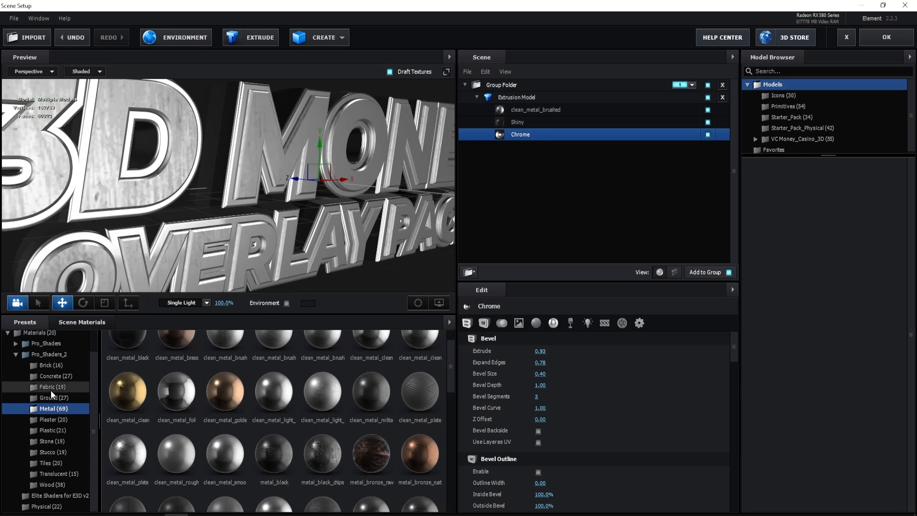
pyautogui.scroll(2, 45, 346)
pyautogui.click(43, 356)
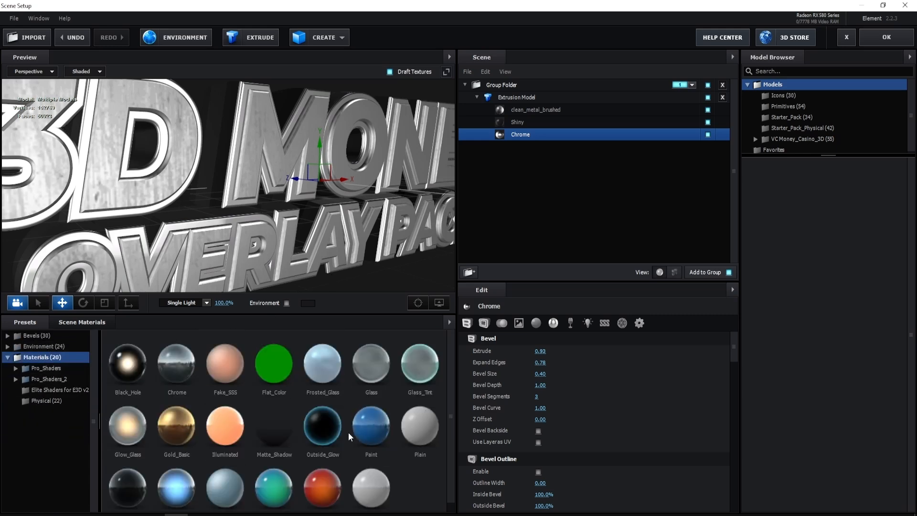
pyautogui.moveTo(371, 419)
pyautogui.mouseDown()
pyautogui.moveTo(545, 147)
pyautogui.moveTo(532, 134)
pyautogui.mouseUp()
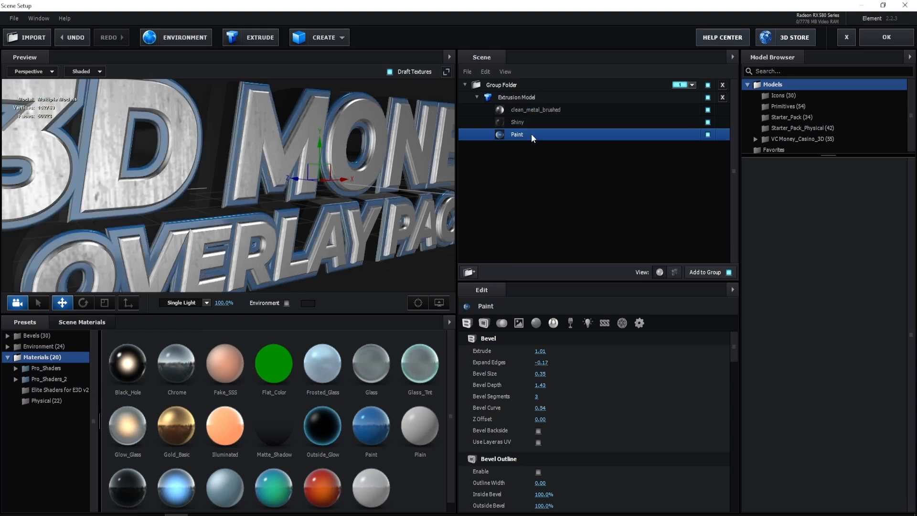
pyautogui.moveTo(347, 188); pyautogui.dragTo(302, 253)
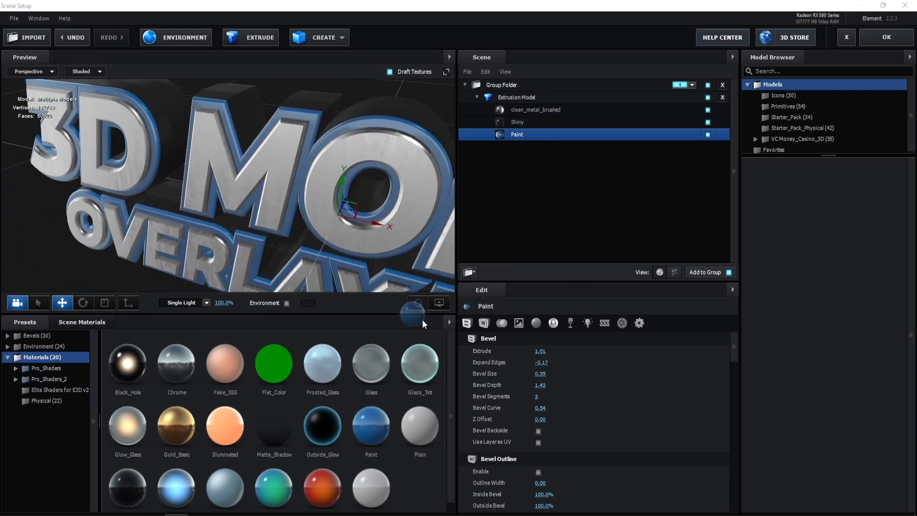
pyautogui.moveTo(422, 320); pyautogui.dragTo(544, 123)
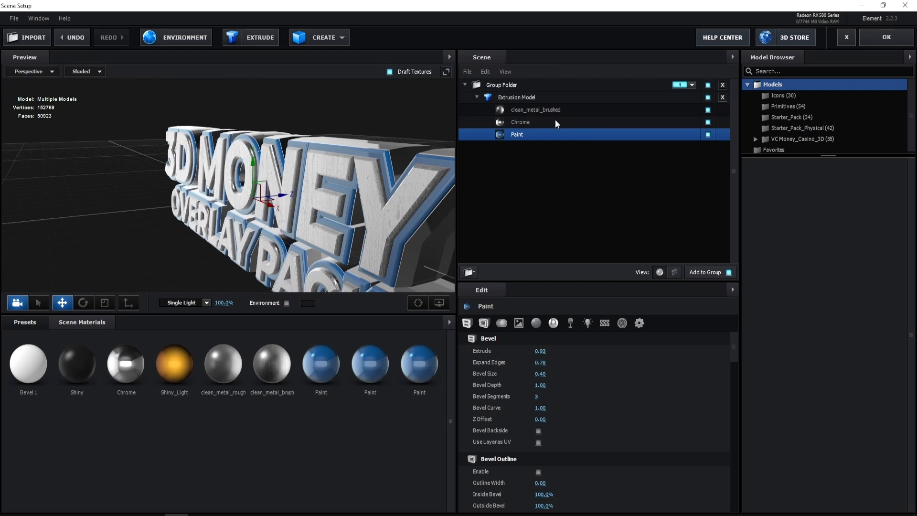
# - Undo the Chrome material tried in the title's second bevel slot
pyautogui.click(555, 121)
pyautogui.moveTo(351, 121)
pyautogui.mouseDown()
pyautogui.moveTo(271, 116)
pyautogui.moveTo(223, 128)
pyautogui.moveTo(107, 115)
pyautogui.mouseUp()
pyautogui.hotkey('ctrl', 'z')
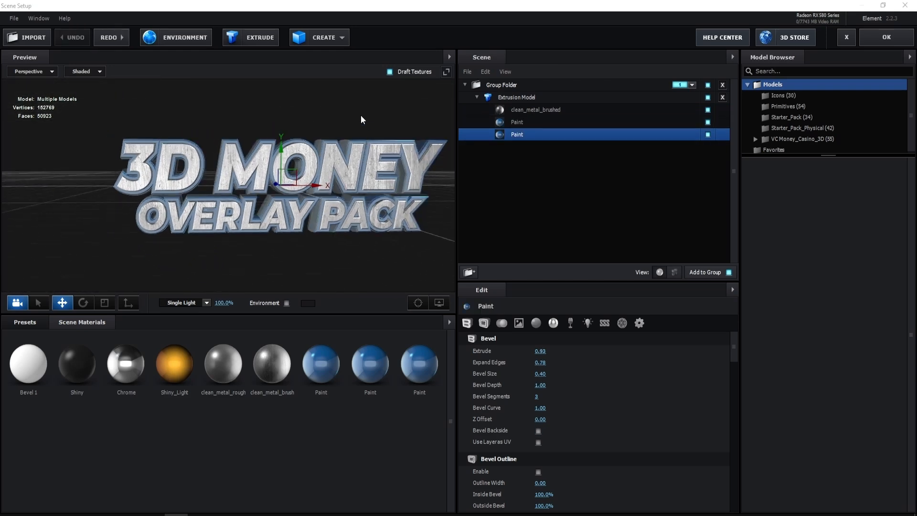
pyautogui.moveTo(361, 116)
pyautogui.mouseDown()
pyautogui.moveTo(329, 116)
pyautogui.moveTo(345, 121)
pyautogui.mouseUp()
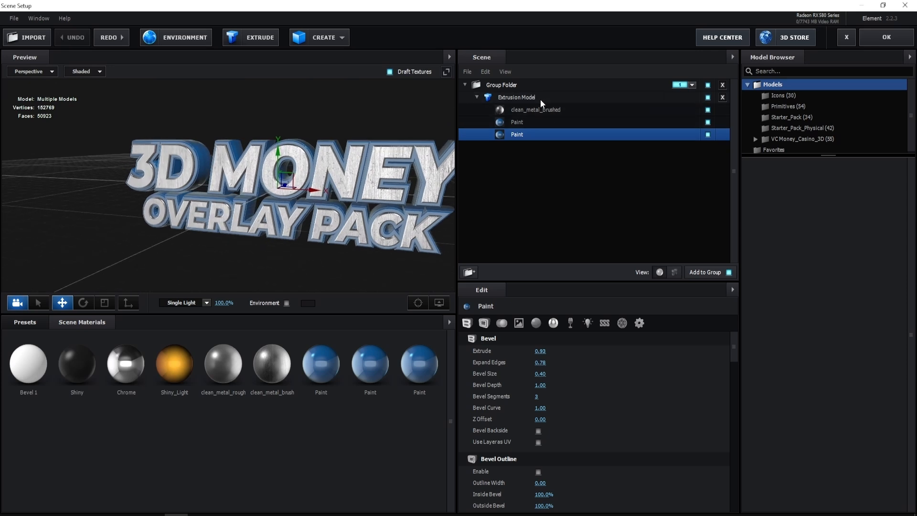
# - Set the extrusion model's UV Repeat to 5.00 in both directions to make the metal texture finer
pyautogui.click(540, 99)
pyautogui.scroll(-10, 547, 382)
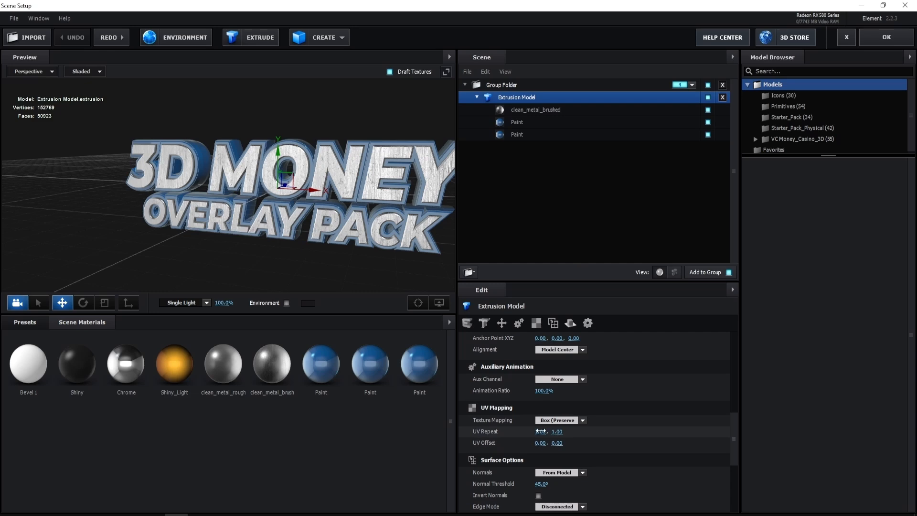
pyautogui.click(540, 431)
pyautogui.write('5')
pyautogui.click(595, 432)
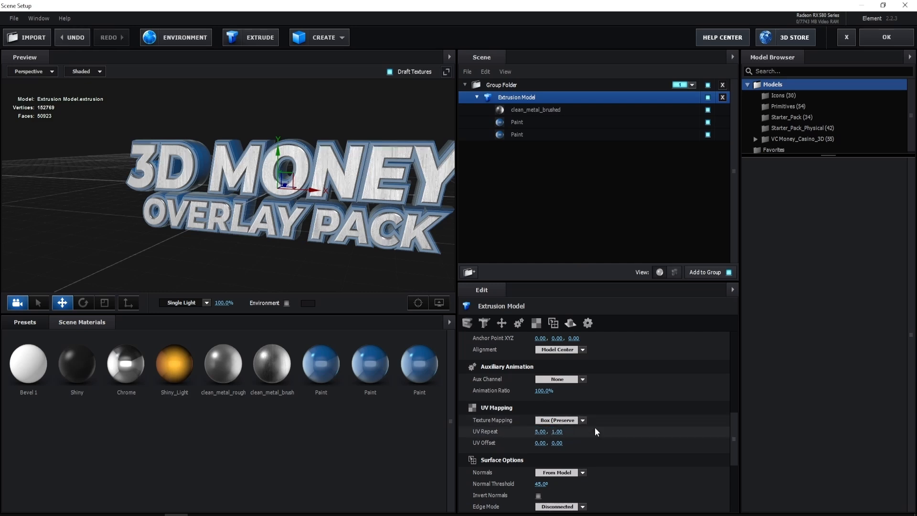
pyautogui.click(560, 430)
pyautogui.write('5')
pyautogui.click(420, 278)
pyautogui.scroll(8, 328, 204)
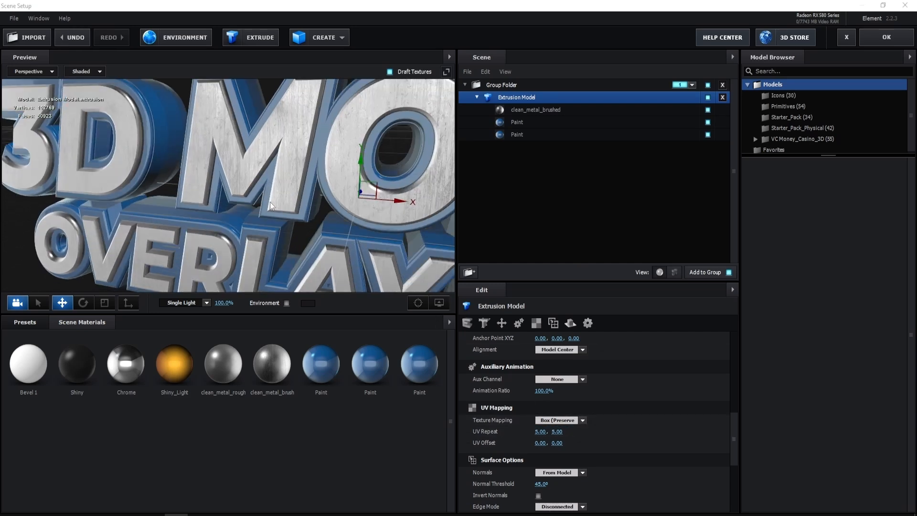
pyautogui.moveTo(271, 202); pyautogui.dragTo(300, 195)
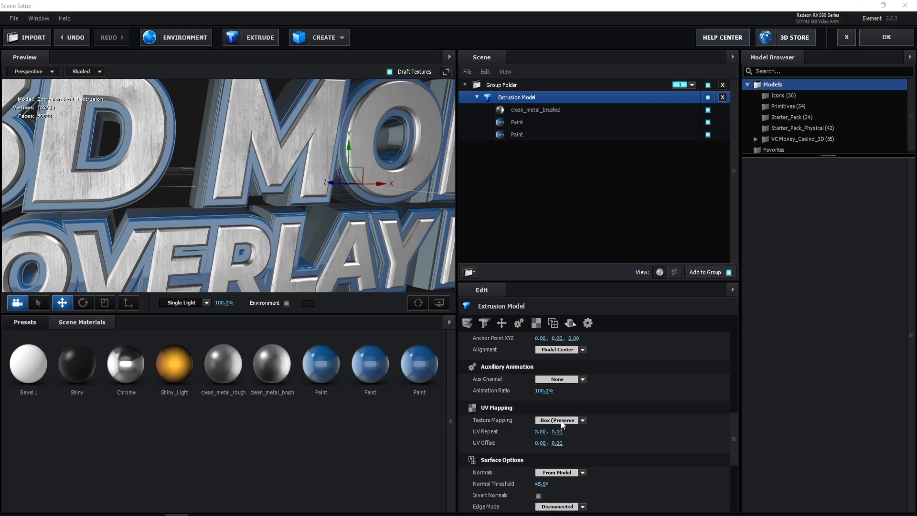
# - Change the extrusion model's UV Repeat to 3.00 and 4.99
pyautogui.click(541, 431)
pyautogui.write('3')
pyautogui.click(578, 431)
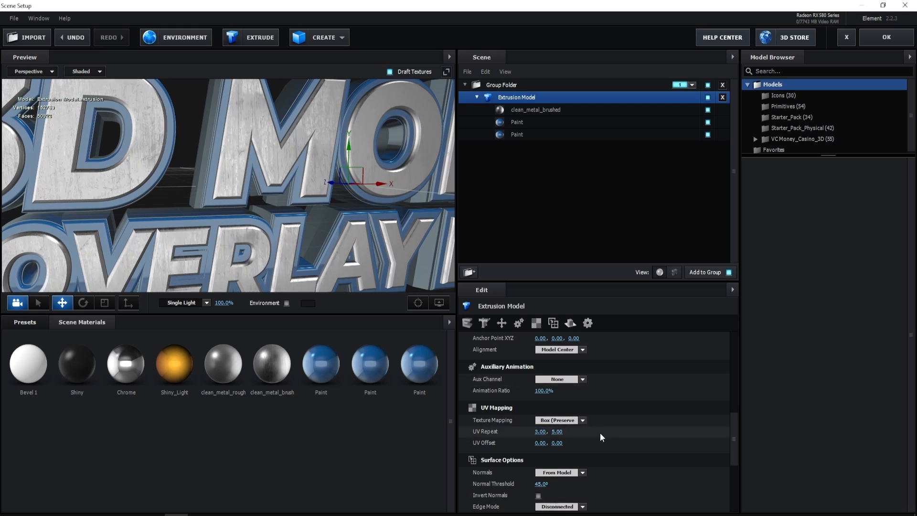
pyautogui.moveTo(560, 431); pyautogui.dragTo(559, 432)
pyautogui.moveTo(296, 225); pyautogui.dragTo(263, 233)
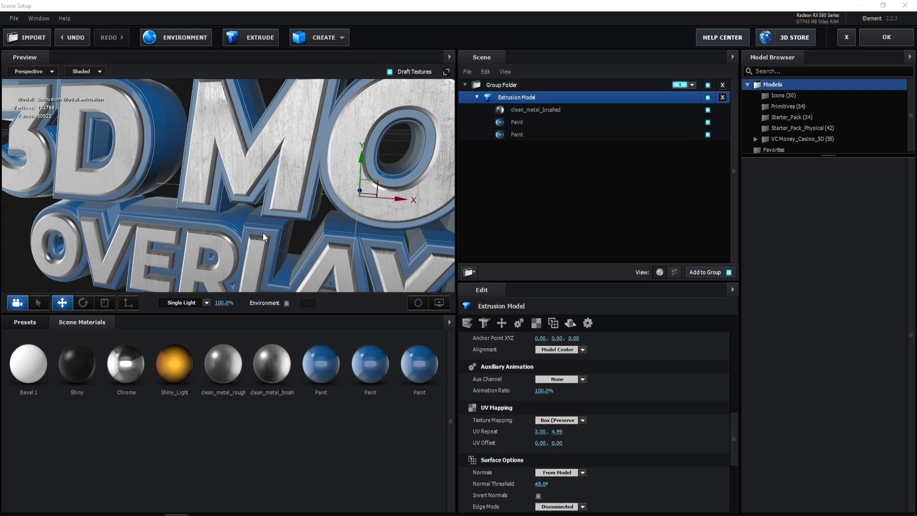
# - Try the Garage, Parking, Roof, Garden and Studio environment presets on the title's reflections
pyautogui.click(33, 320)
pyautogui.click(40, 346)
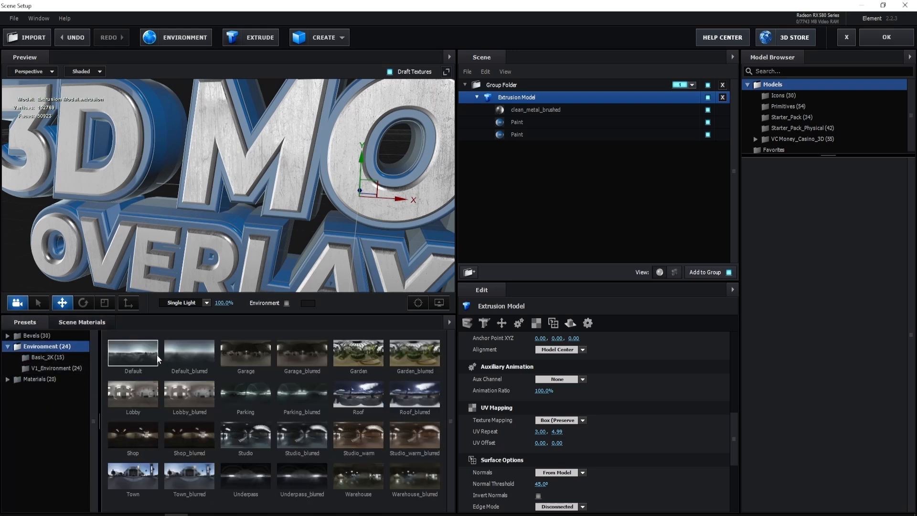
pyautogui.click(235, 351)
pyautogui.click(259, 382)
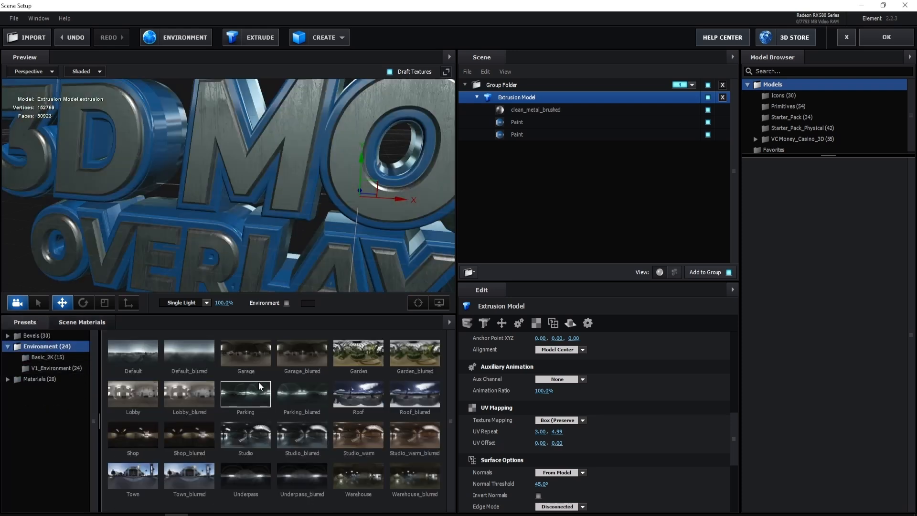
pyautogui.click(344, 385)
pyautogui.click(351, 353)
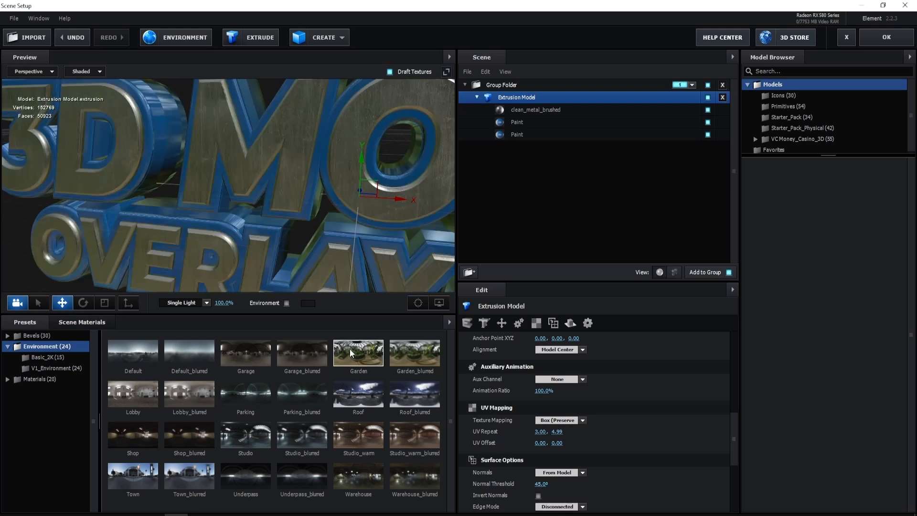
pyautogui.scroll(-3, 277, 217)
pyautogui.click(260, 436)
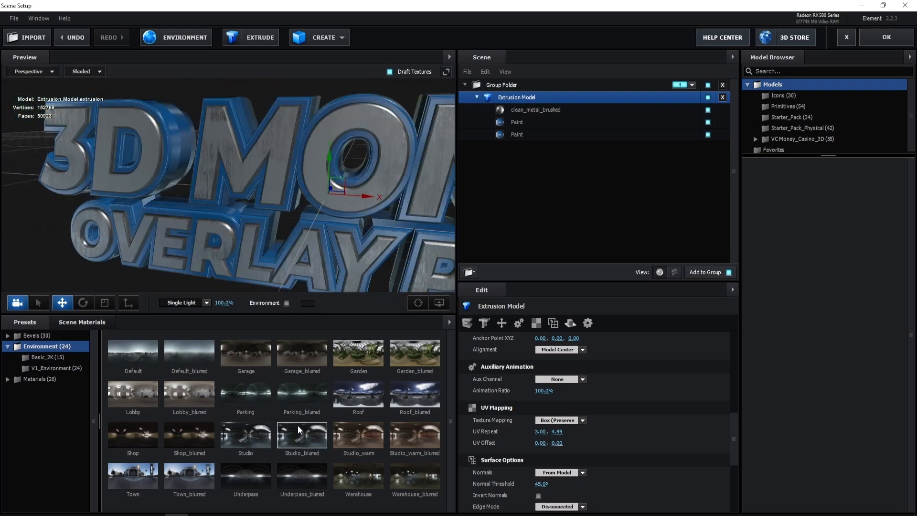
# - Try the Warehouse and Studio_blurred environments on the title and inspect the reflections from another angle
pyautogui.moveTo(287, 242); pyautogui.dragTo(305, 222)
pyautogui.click(360, 476)
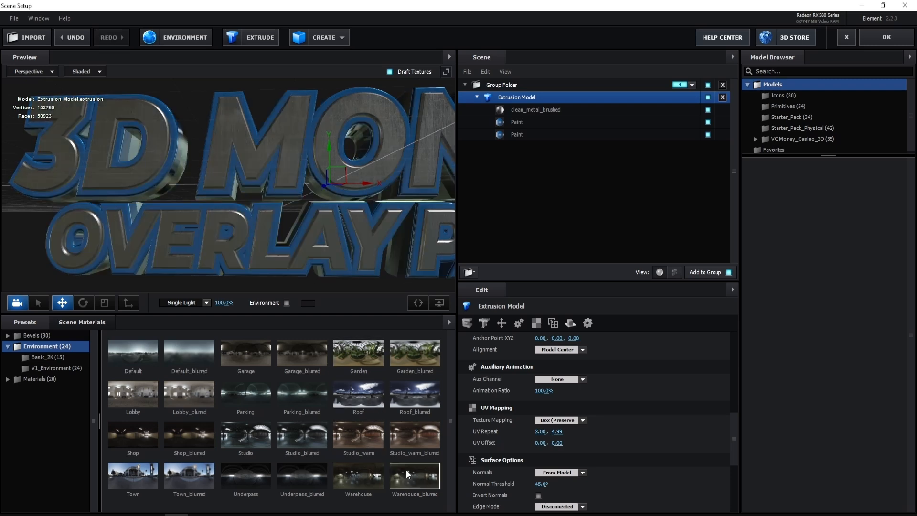
pyautogui.click(322, 437)
pyautogui.scroll(-4, 328, 200)
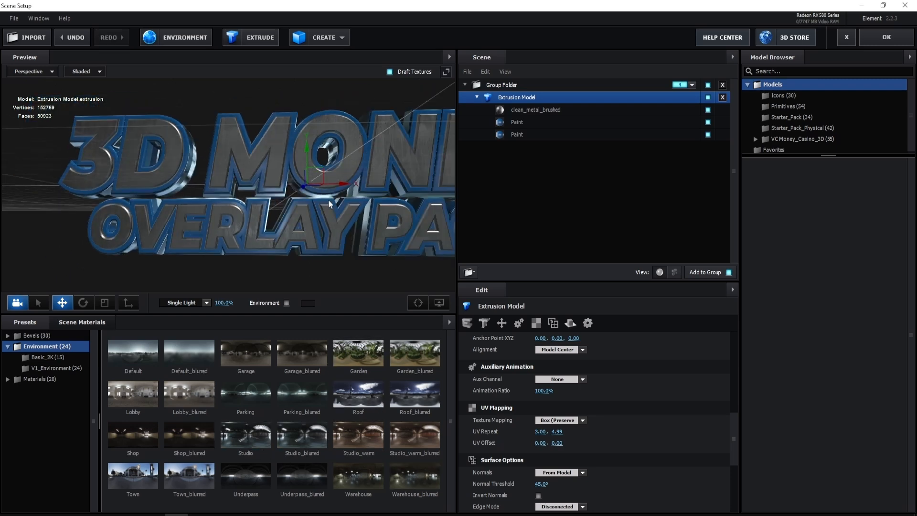
pyautogui.moveTo(329, 200); pyautogui.dragTo(302, 219)
# - Compare the Default_blurred, Garage and Garden environments, apply the Roof environment, and accept the Scene Setup
pyautogui.click(189, 345)
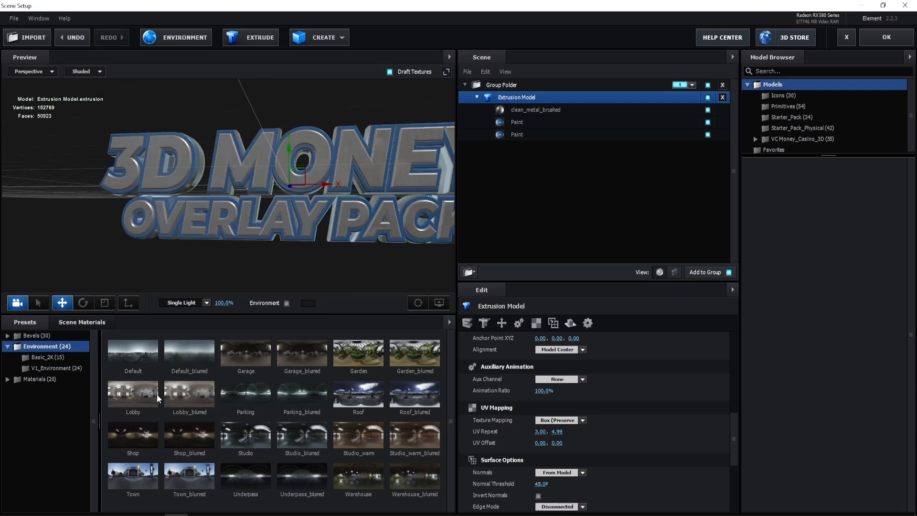
pyautogui.click(237, 357)
pyautogui.click(373, 347)
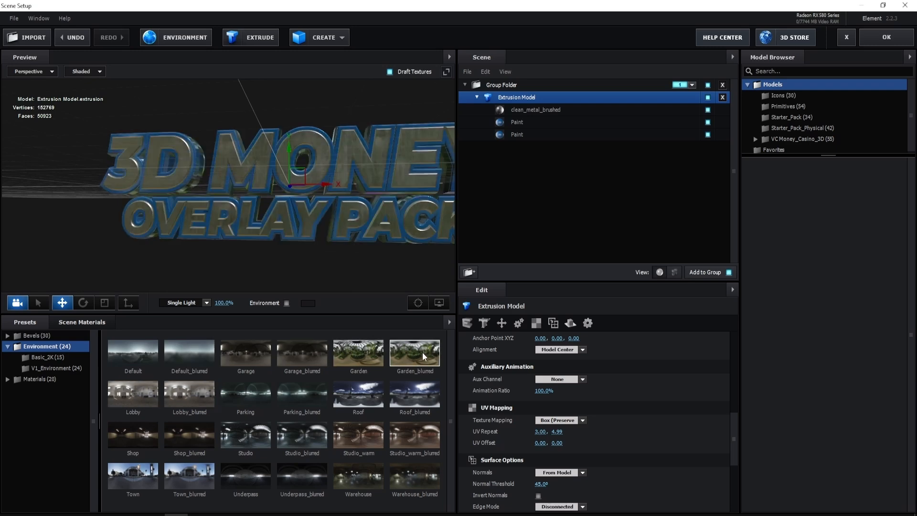
pyautogui.click(349, 389)
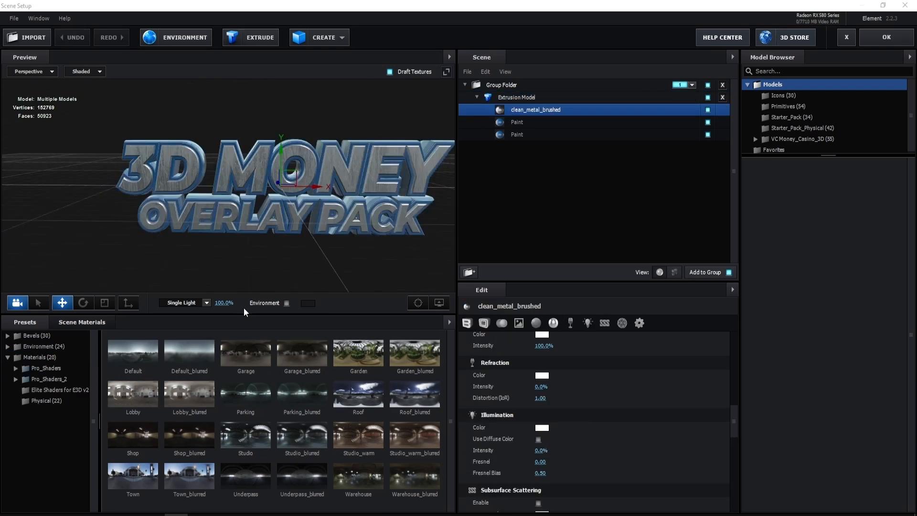
pyautogui.moveTo(242, 312); pyautogui.dragTo(242, 350)
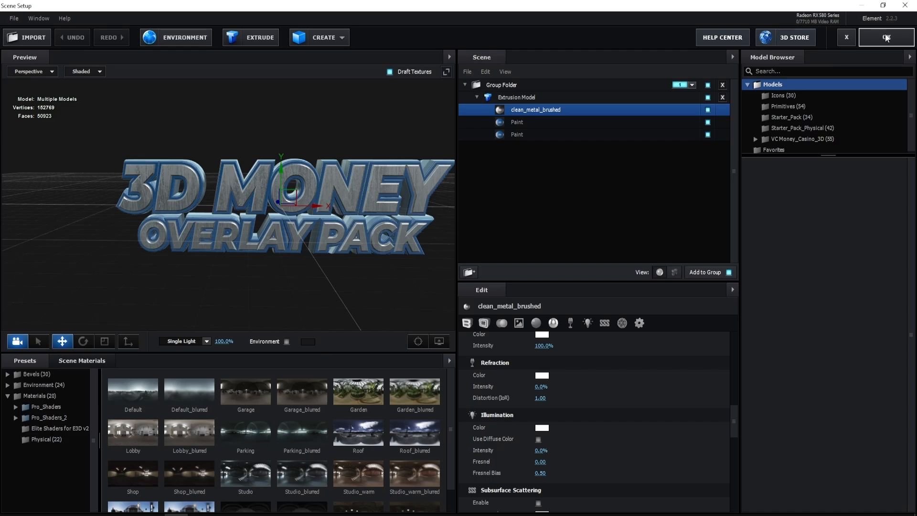
pyautogui.click(886, 38)
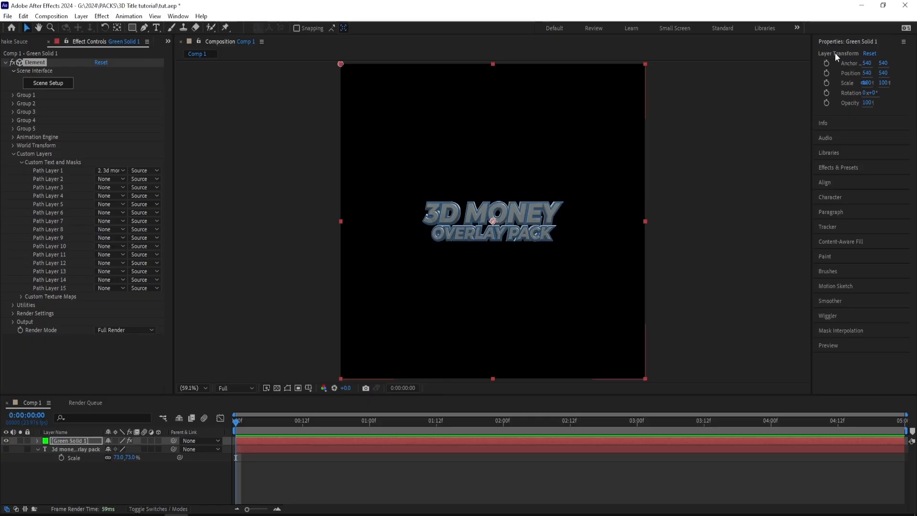
# - Enlarge the 3D title by setting Element's World Scale to 1.92 in its World Transform
pyautogui.click(13, 95)
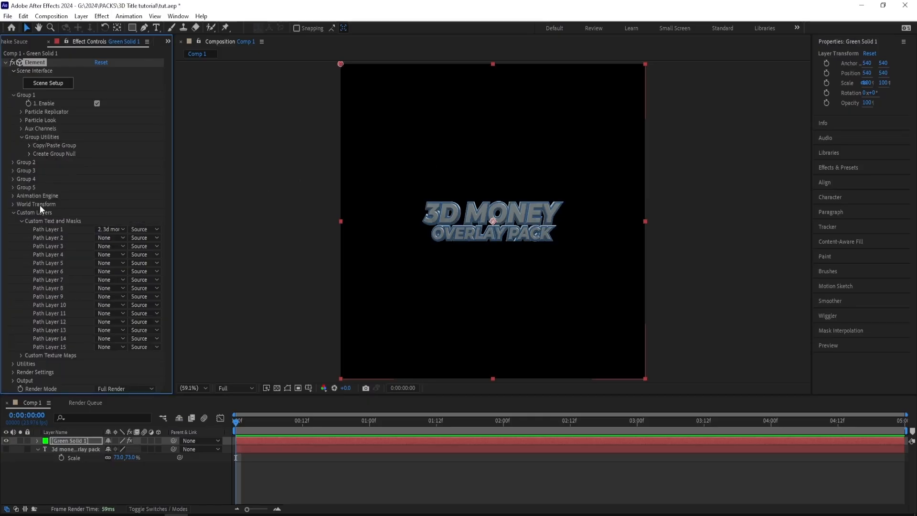
pyautogui.click(12, 205)
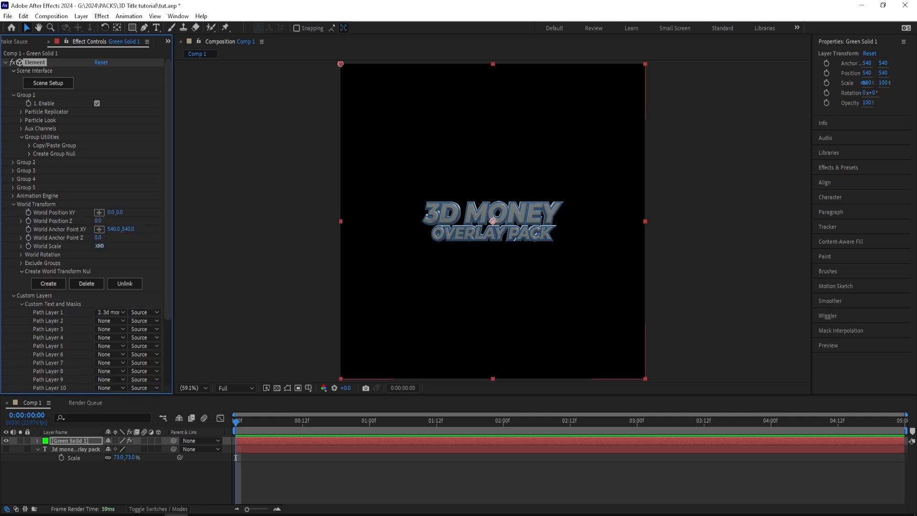
pyautogui.moveTo(99, 245); pyautogui.dragTo(141, 245)
# - Add a two-node camera to the composition, choosing a lens preset in its settings
pyautogui.click(226, 292)
pyautogui.rightClick(209, 286)
pyautogui.moveTo(228, 293)
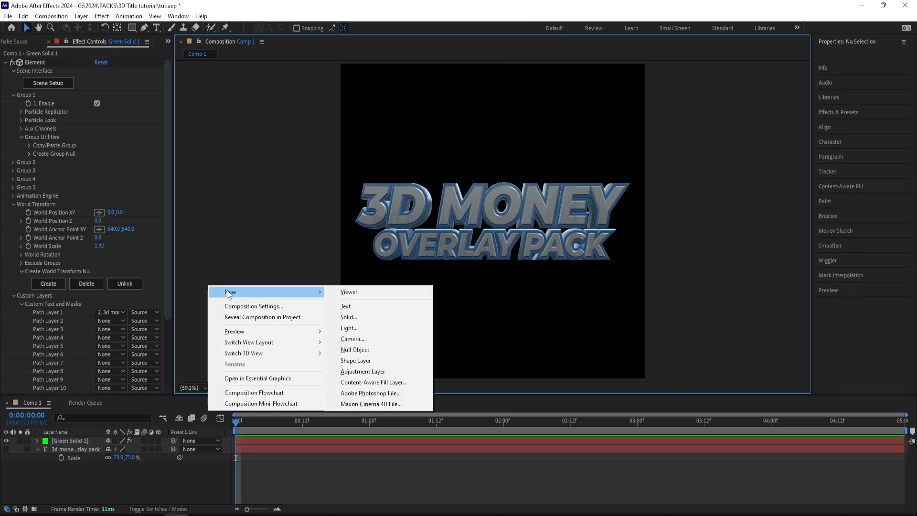
pyautogui.click(355, 348)
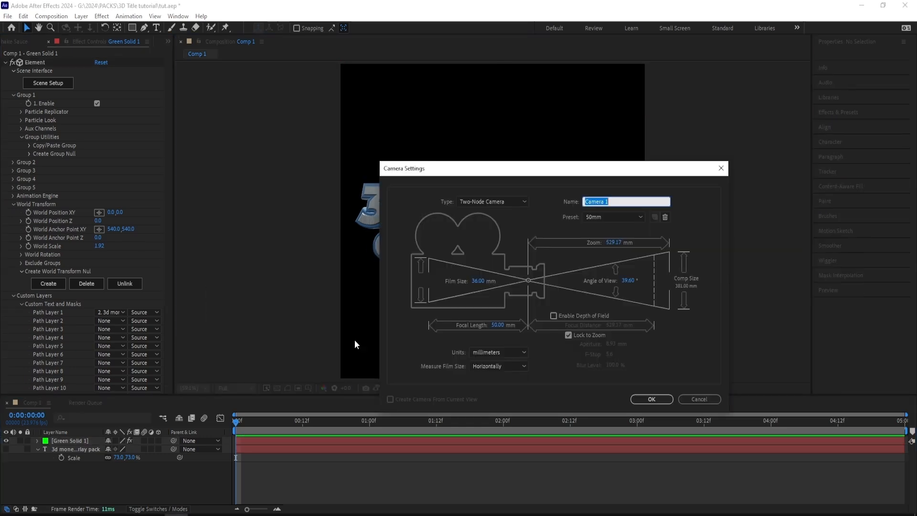
pyautogui.click(601, 217)
pyautogui.click(604, 280)
pyautogui.click(650, 399)
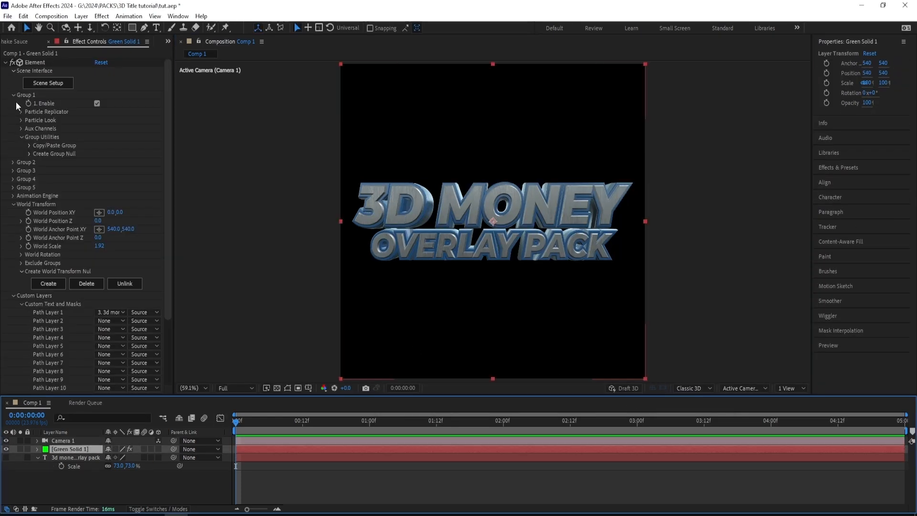
# - Enable Multi-Object in the Particle Look settings of Element's Group 1
pyautogui.click(21, 120)
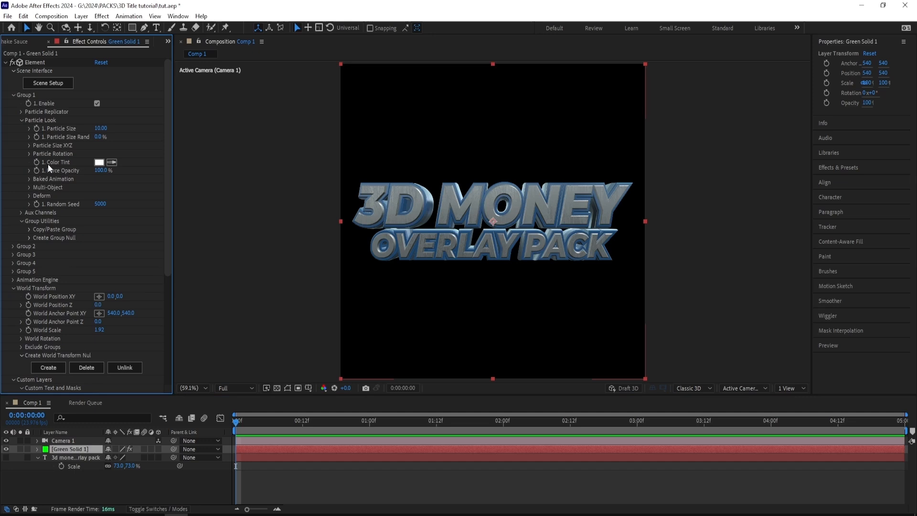
pyautogui.scroll(-1, 50, 164)
pyautogui.click(30, 165)
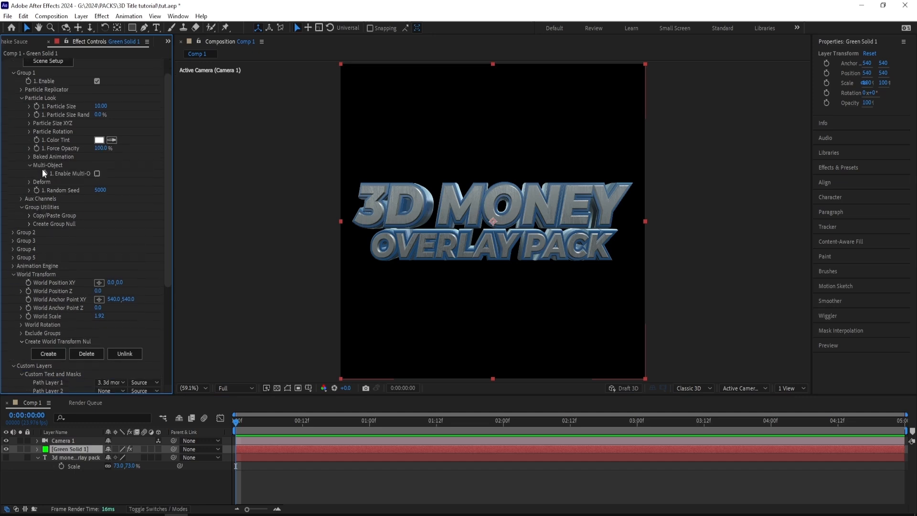
pyautogui.click(97, 174)
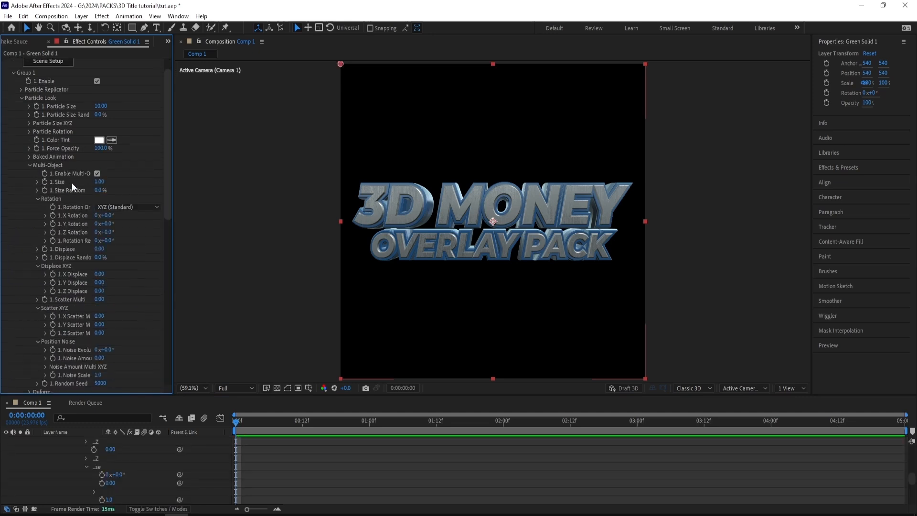
# - Try a 7° random rotation on the title's Multi-Object letters and undo it
pyautogui.scroll(-1, 72, 184)
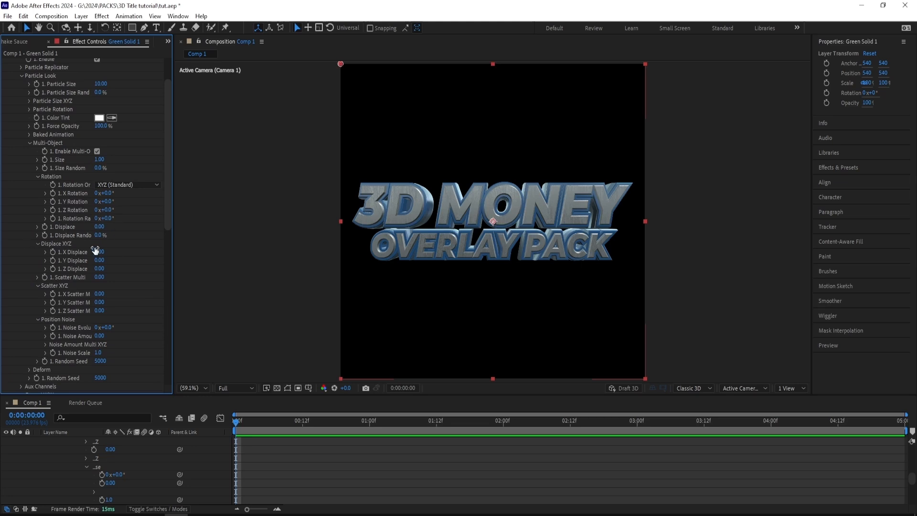
pyautogui.moveTo(102, 219)
pyautogui.mouseDown()
pyautogui.moveTo(375, 213)
pyautogui.moveTo(107, 220)
pyautogui.mouseUp()
pyautogui.moveTo(109, 217); pyautogui.dragTo(73, 227)
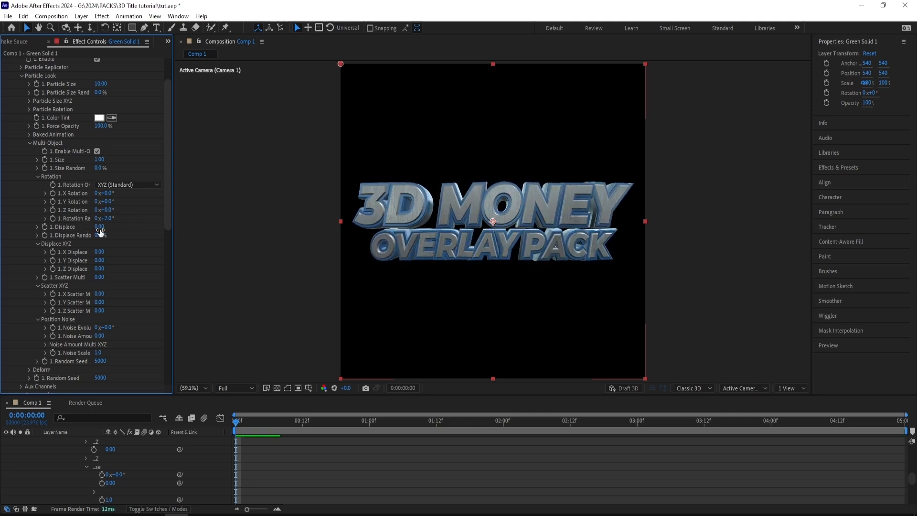
pyautogui.hotkey('ctrl', 'z')
pyautogui.hotkey('ctrl', 'z')
# - Curve the title by setting the Bend Angle to 20° in the Deform settings of Group 1's Particle Look
pyautogui.scroll(-3, 58, 328)
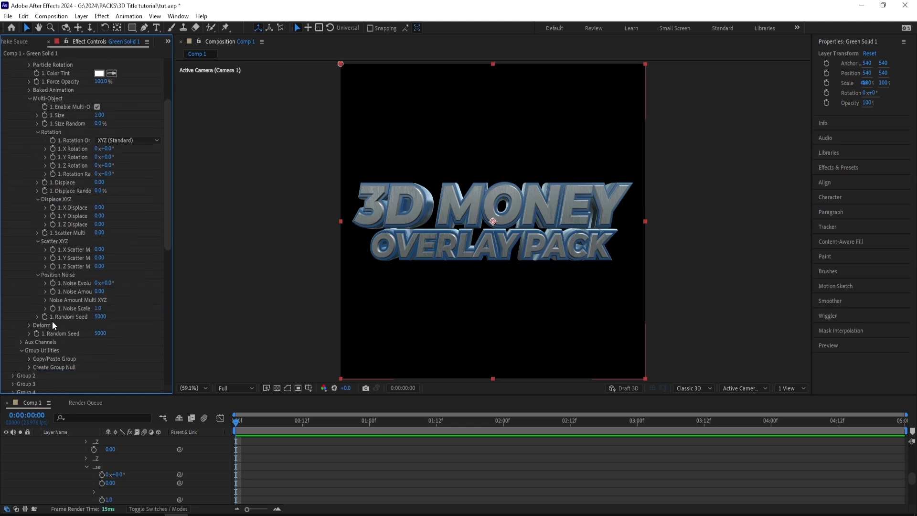
pyautogui.click(29, 325)
pyautogui.scroll(-1, 64, 313)
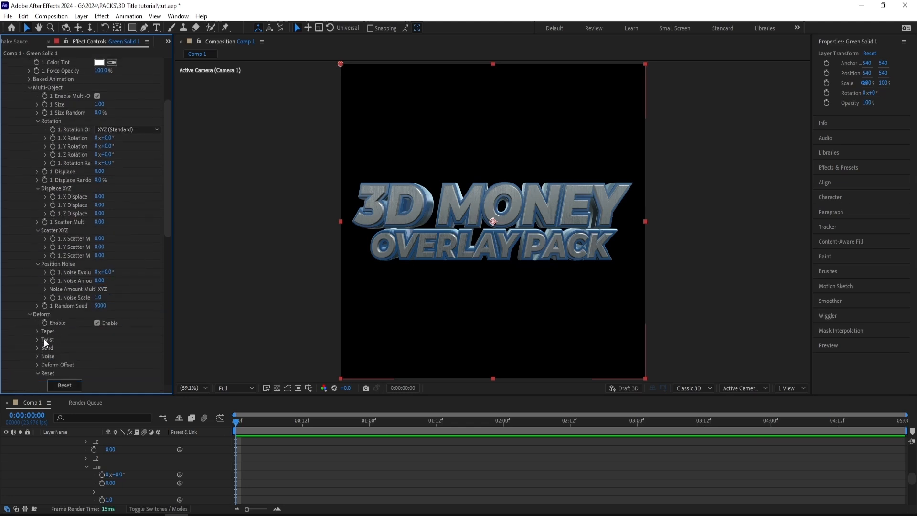
pyautogui.scroll(-2, 55, 325)
pyautogui.click(37, 326)
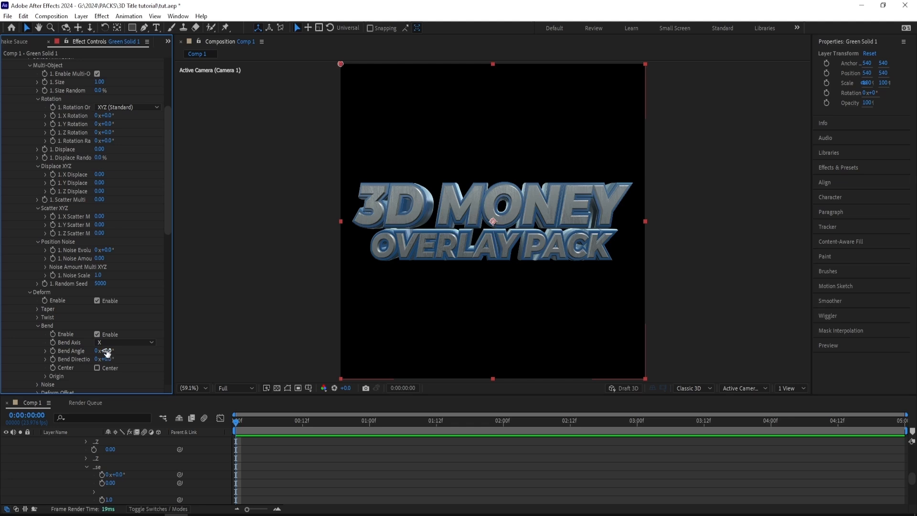
pyautogui.moveTo(107, 351); pyautogui.dragTo(110, 322)
pyautogui.scroll(-1, 117, 350)
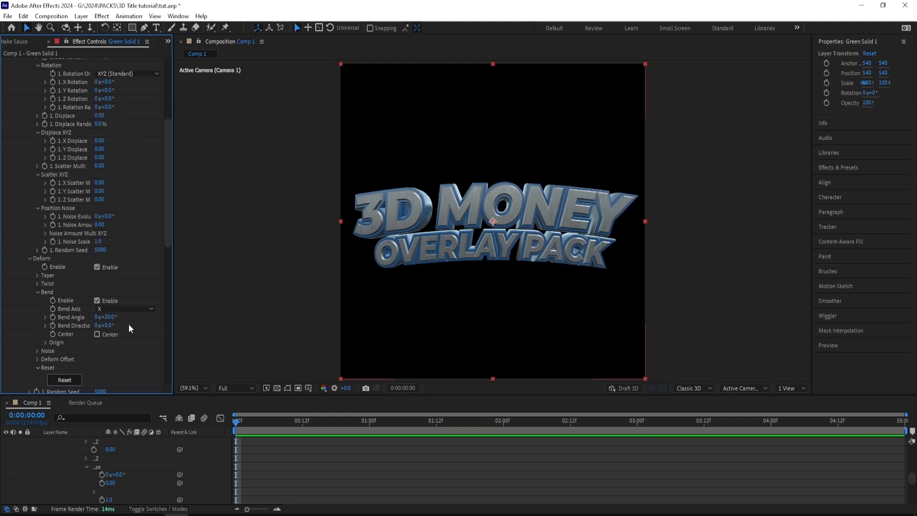
# - Tilt the title by setting X Rotation World to -5° in Element's World Transform
pyautogui.scroll(3, 122, 325)
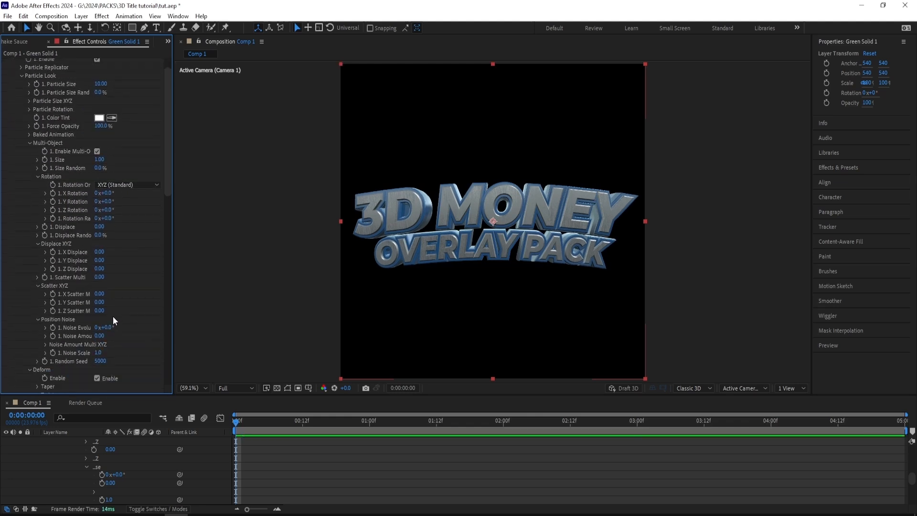
pyautogui.scroll(-10, 113, 320)
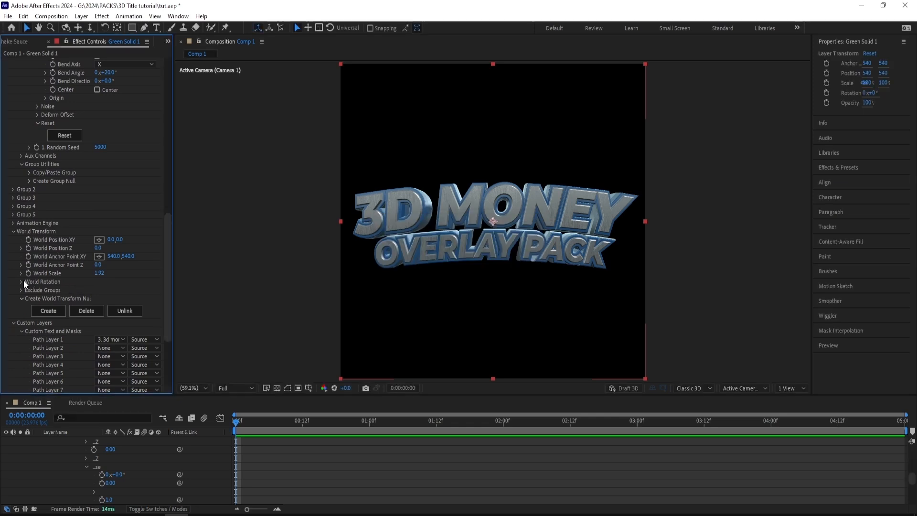
pyautogui.click(21, 282)
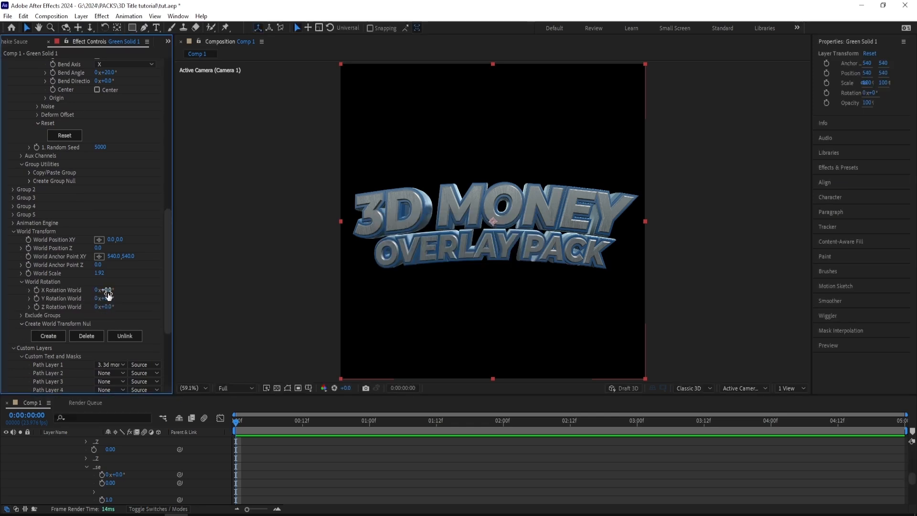
pyautogui.moveTo(107, 295); pyautogui.dragTo(106, 292)
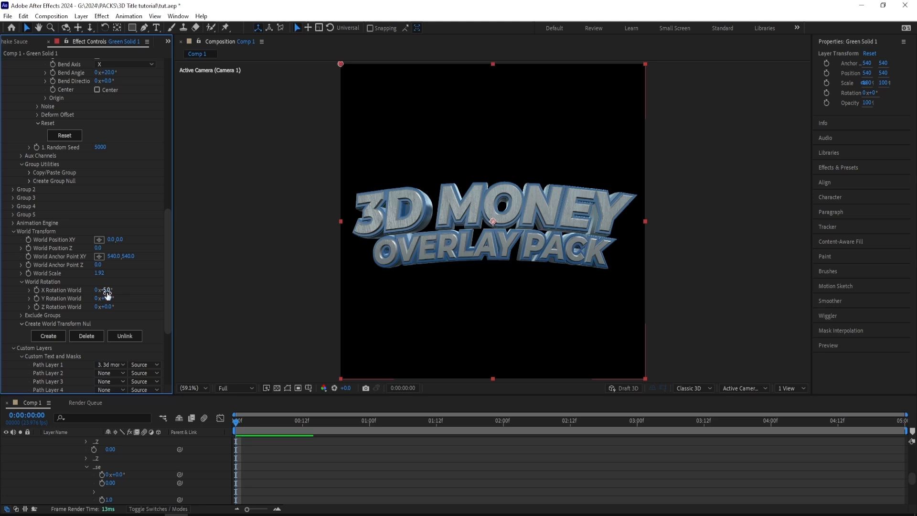
pyautogui.moveTo(108, 289); pyautogui.dragTo(107, 288)
# - Try a Multi-Object Position Noise with an evolution of 1x+114° and a raised noise amount, and undo it
pyautogui.scroll(10, 58, 273)
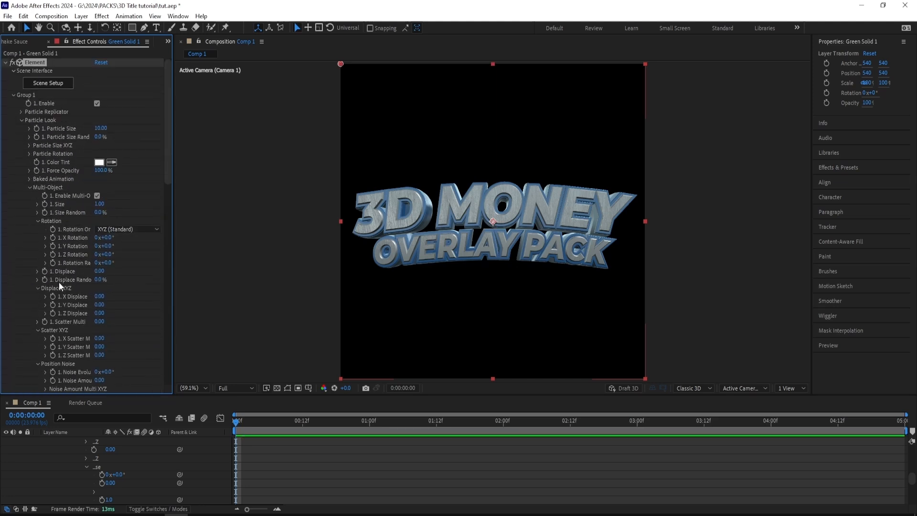
pyautogui.moveTo(101, 285); pyautogui.dragTo(228, 280)
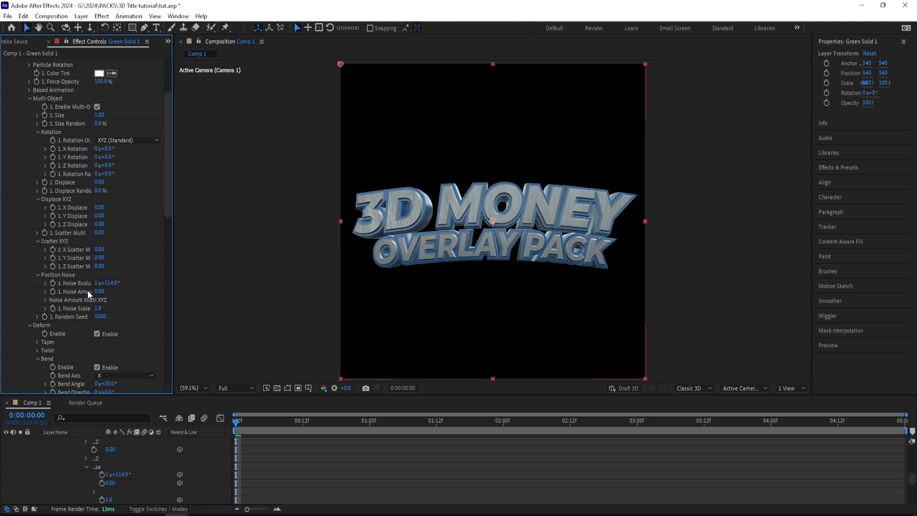
pyautogui.moveTo(99, 292); pyautogui.dragTo(207, 277)
pyautogui.hotkey('ctrl', 'z')
pyautogui.hotkey('ctrl', 'z')
pyautogui.hotkey('ctrl', 'z')
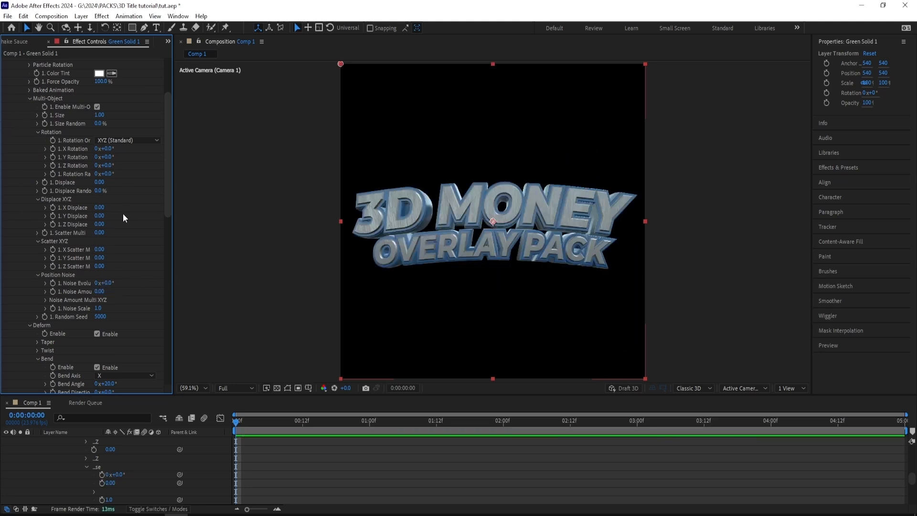
# - Try spreading the letters with X Displace 0.67 and Y Displace 1.01, try a random rotation, and undo these changes
pyautogui.moveTo(108, 286); pyautogui.dragTo(115, 288)
pyautogui.scroll(4, 88, 220)
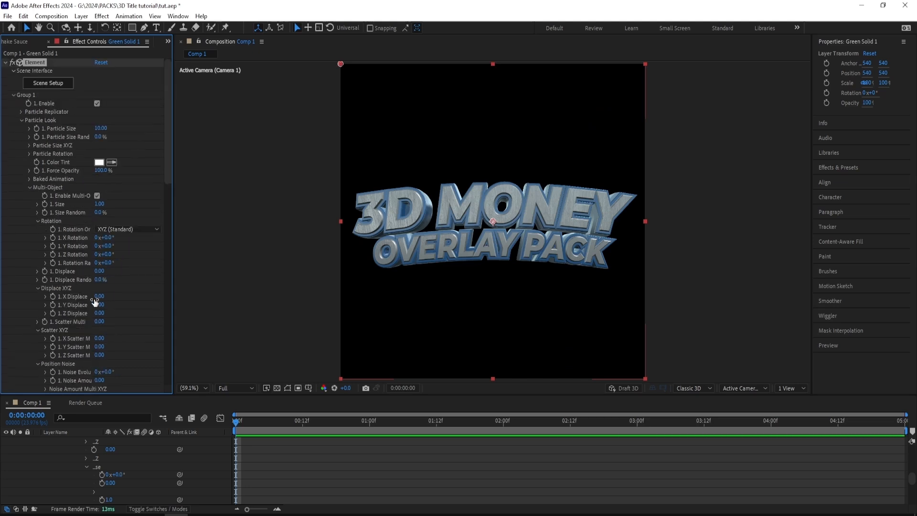
pyautogui.moveTo(98, 298); pyautogui.dragTo(111, 306)
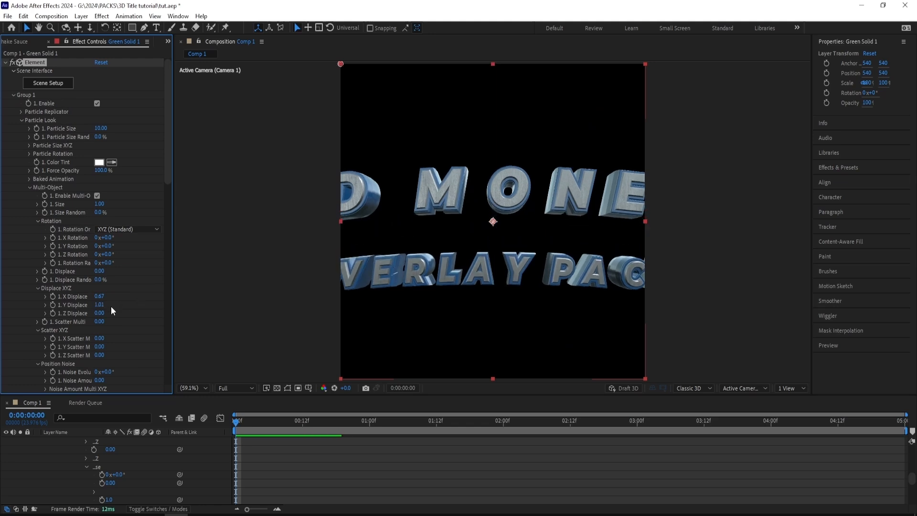
pyautogui.hotkey('ctrl', 'z')
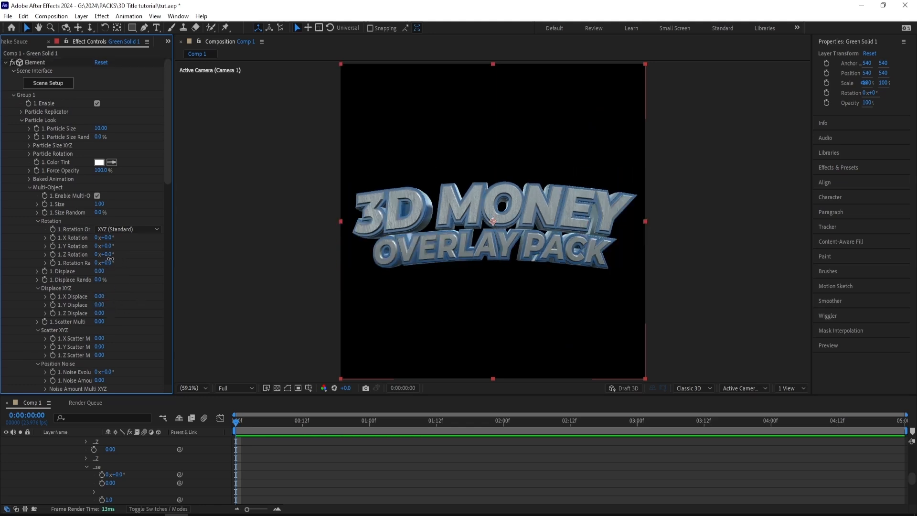
pyautogui.moveTo(108, 263); pyautogui.dragTo(124, 258)
pyautogui.hotkey('ctrl', 'z')
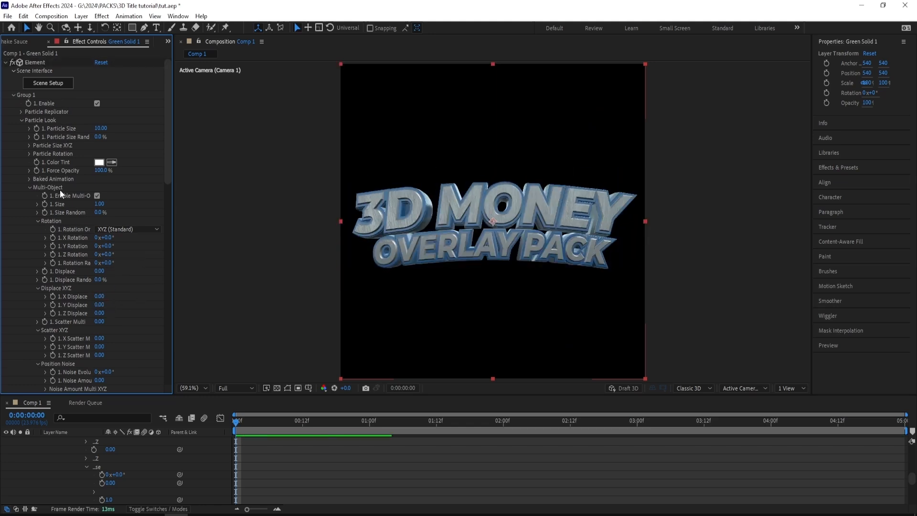
# - Collapse Group 1 and Custom Layers, and expand the Lighting options in Element's Render Settings
pyautogui.click(14, 95)
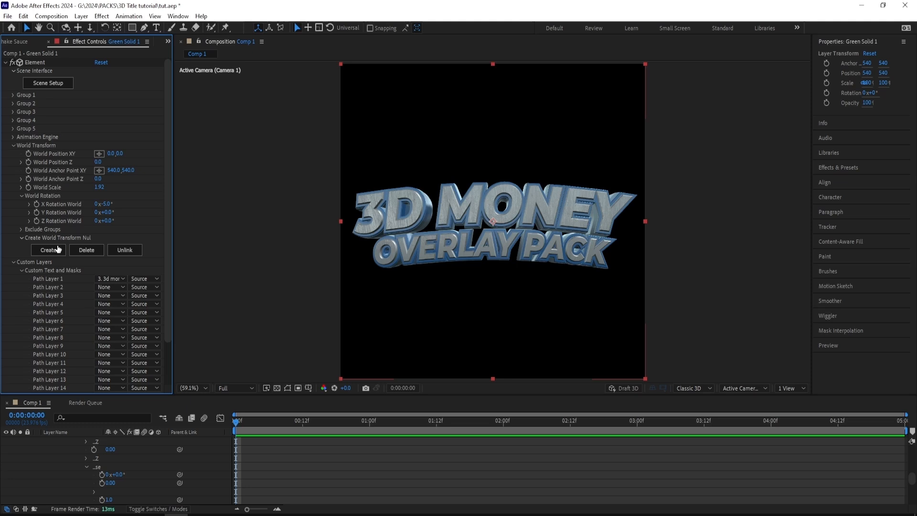
pyautogui.click(14, 262)
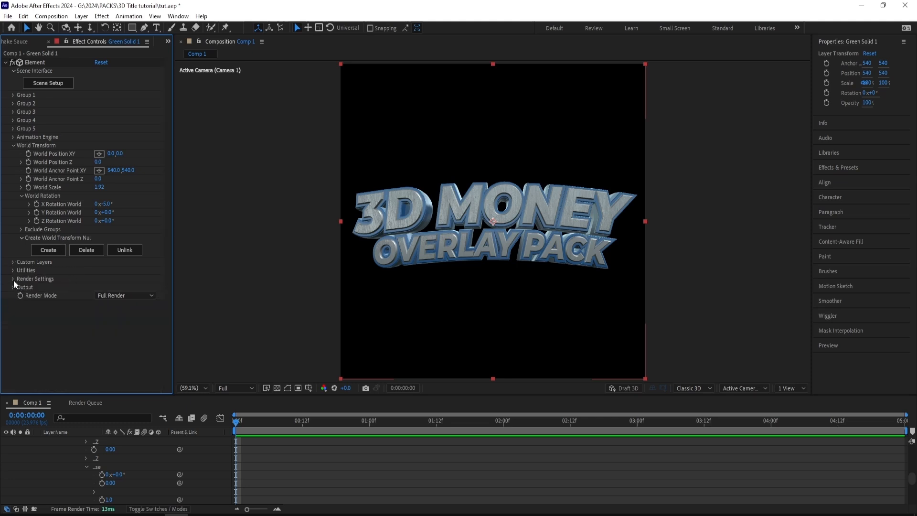
pyautogui.click(13, 280)
pyautogui.scroll(-1, 31, 280)
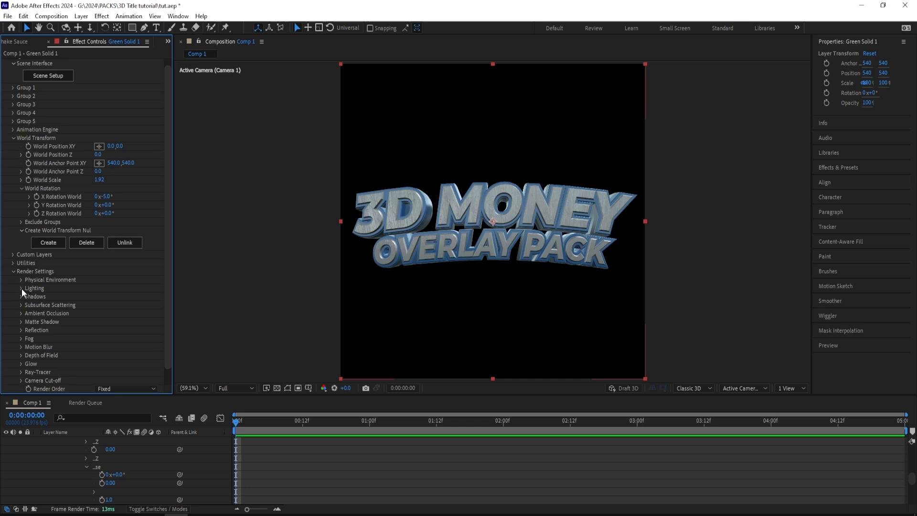
pyautogui.click(21, 289)
# - Compare the Warm, Product, Dramatic and Sun Set presets for Element's added lighting
pyautogui.click(107, 314)
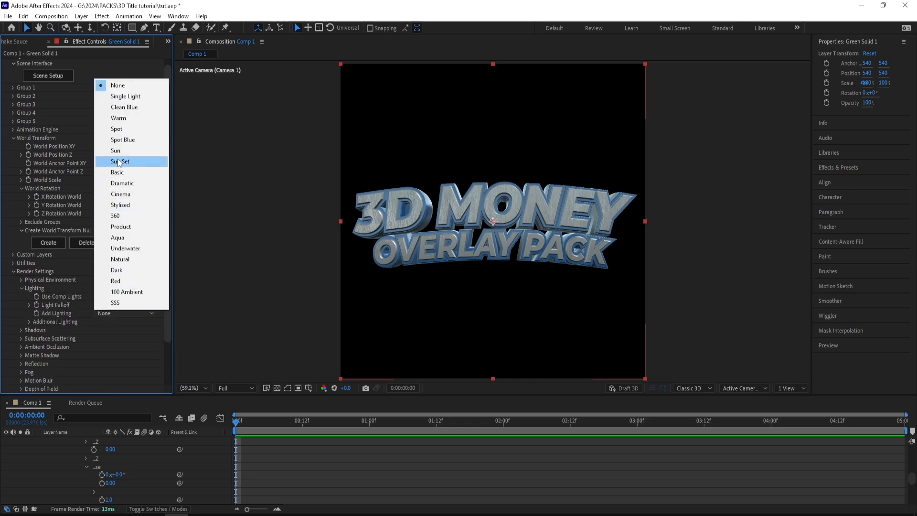
pyautogui.click(122, 118)
pyautogui.click(123, 313)
pyautogui.click(117, 87)
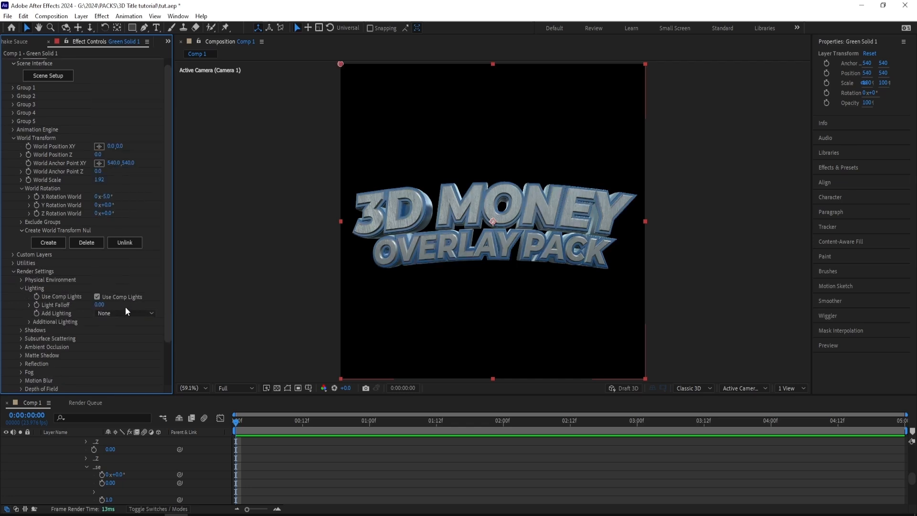
pyautogui.click(127, 312)
pyautogui.click(127, 262)
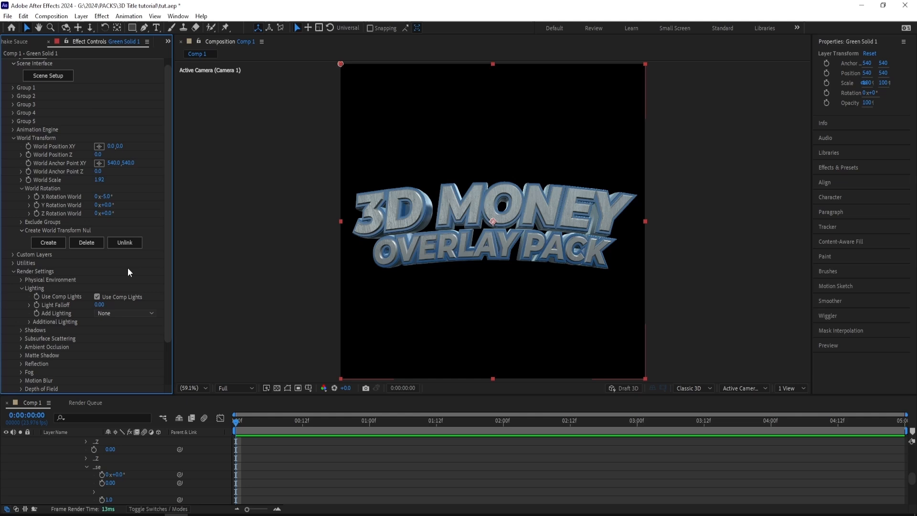
pyautogui.click(125, 316)
pyautogui.click(141, 175)
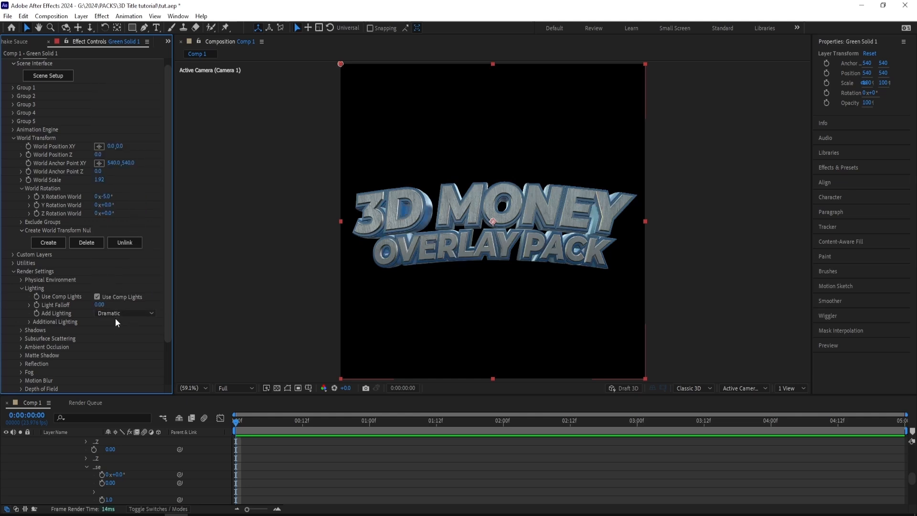
pyautogui.click(116, 318)
pyautogui.click(134, 161)
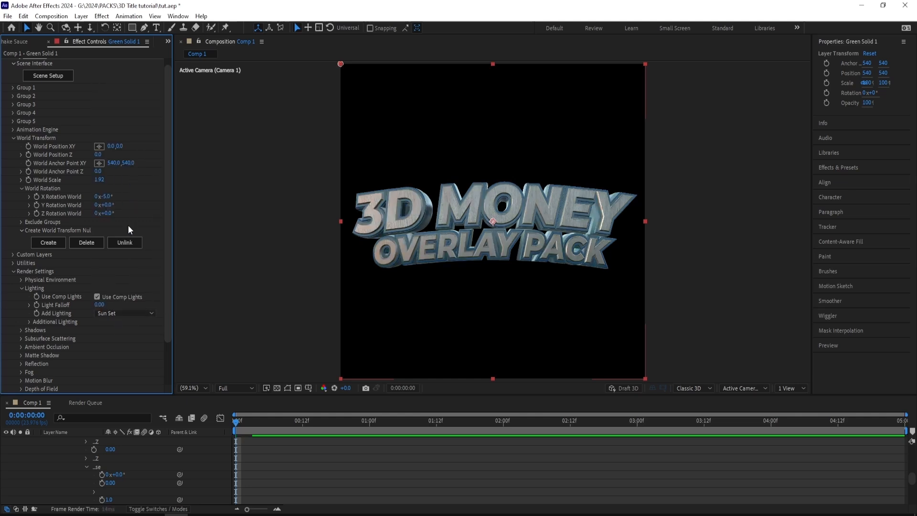
pyautogui.click(127, 313)
pyautogui.click(145, 205)
# - Set Element's added lighting to the Cinema preset and expand the Ray-Tracer settings
pyautogui.click(119, 313)
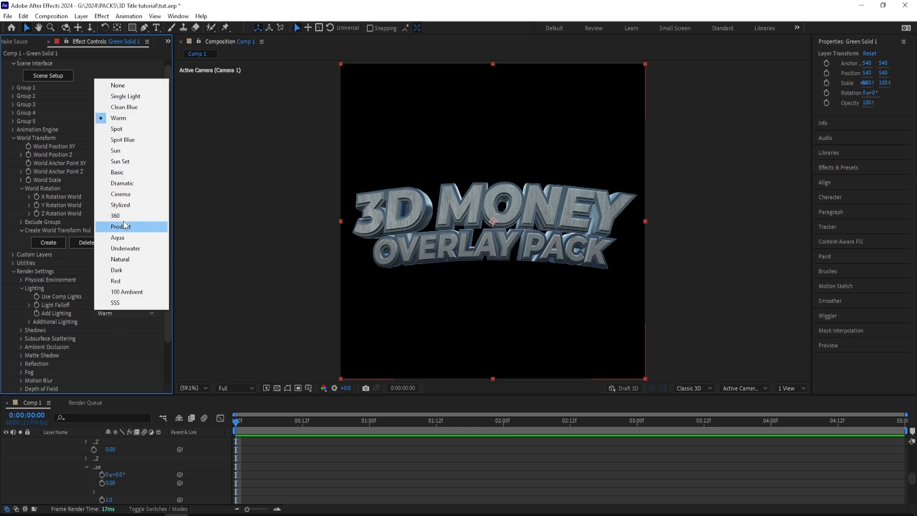
pyautogui.click(138, 190)
pyautogui.scroll(-3, 108, 314)
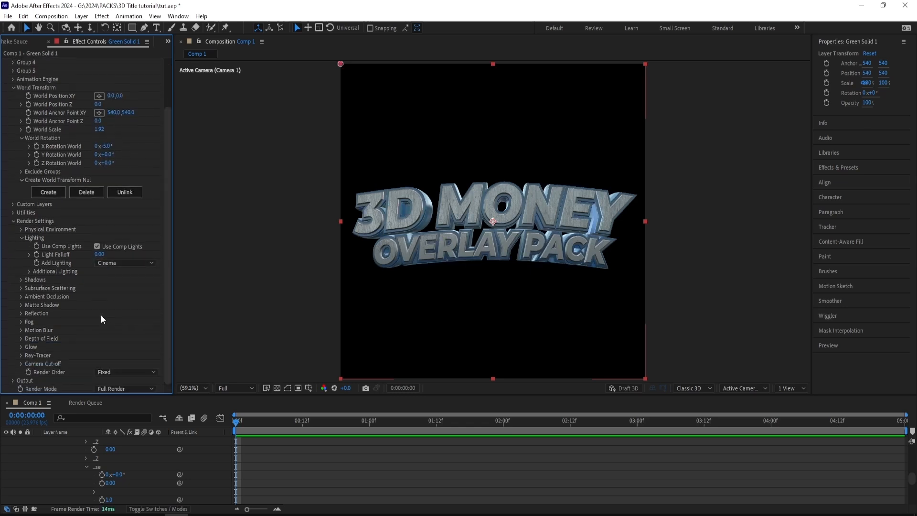
pyautogui.click(21, 355)
# - Add a white point light at 100% intensity without falloff, and move it to about X 722, Y 513, Z -653
pyautogui.rightClick(253, 269)
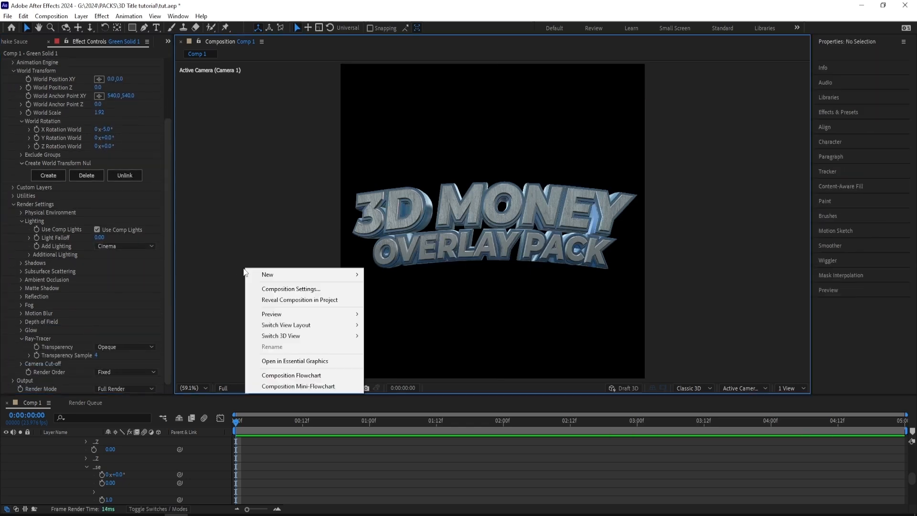
pyautogui.moveTo(259, 274)
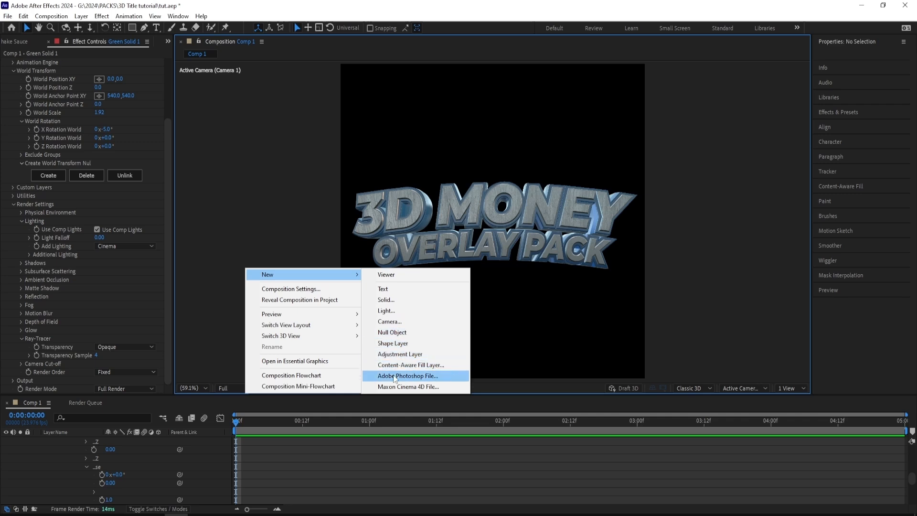
pyautogui.click(395, 311)
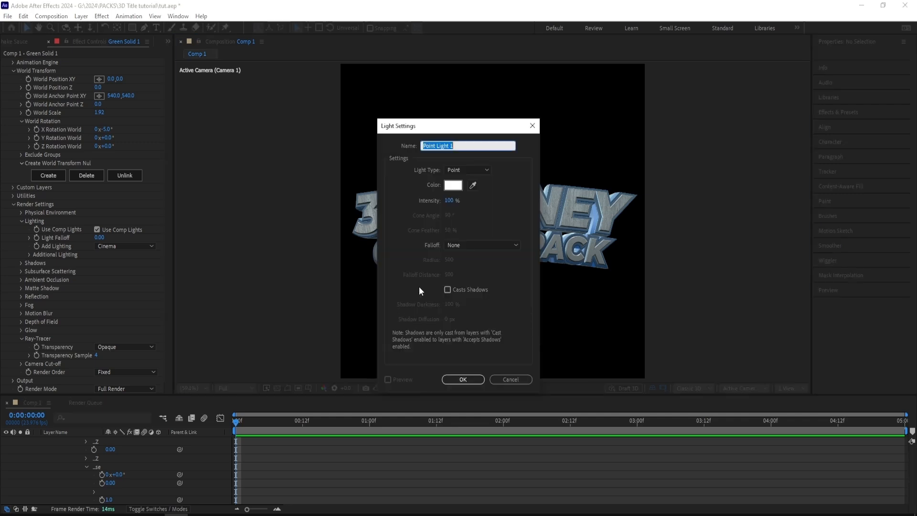
pyautogui.click(468, 379)
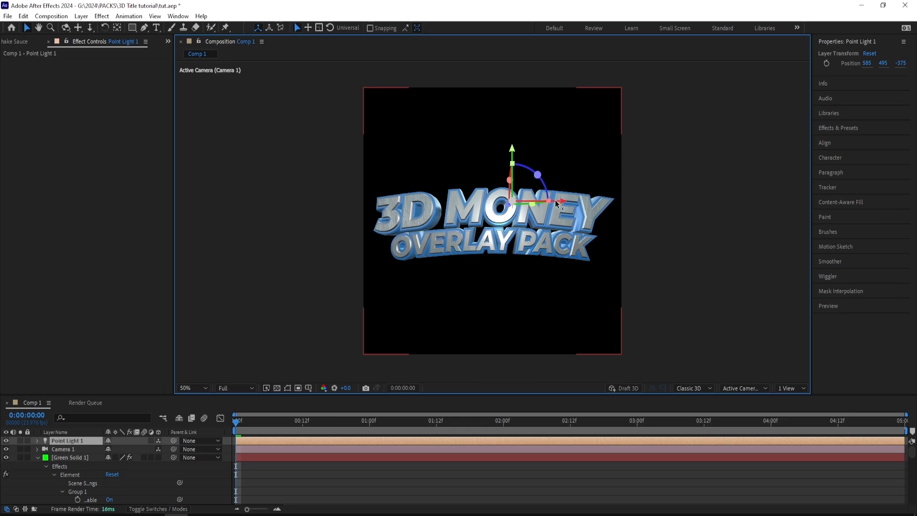
pyautogui.moveTo(563, 203); pyautogui.dragTo(623, 201)
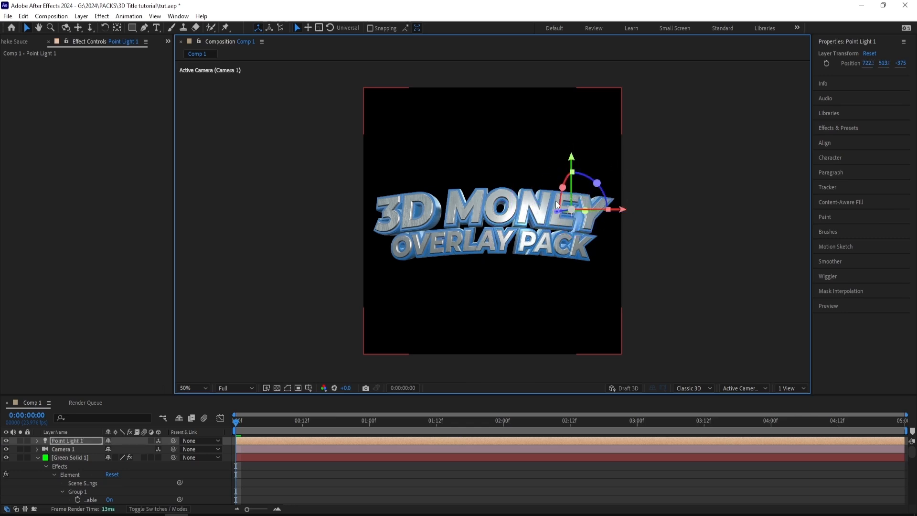
pyautogui.moveTo(560, 215); pyautogui.dragTo(659, 208)
# - Switch the composition to Custom View 1 and move the point light along the X axis to about 1214
pyautogui.click(739, 388)
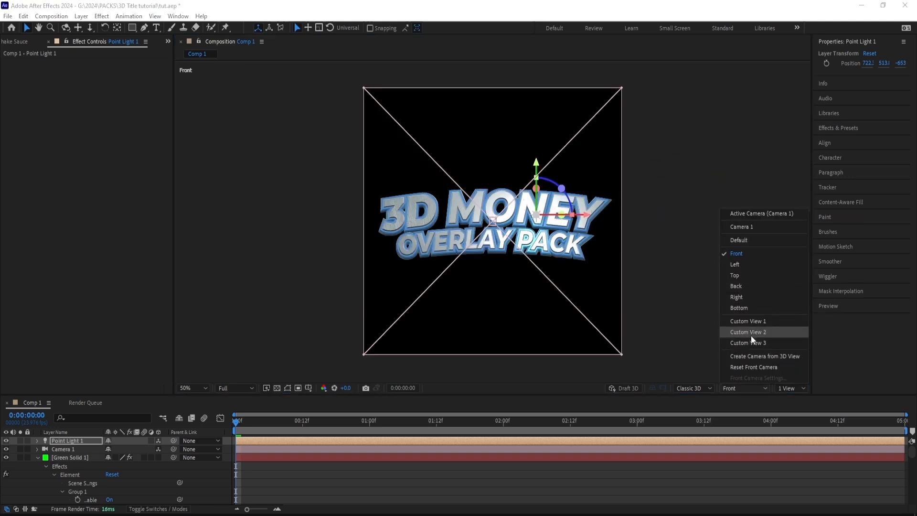
pyautogui.click(759, 320)
pyautogui.click(674, 266)
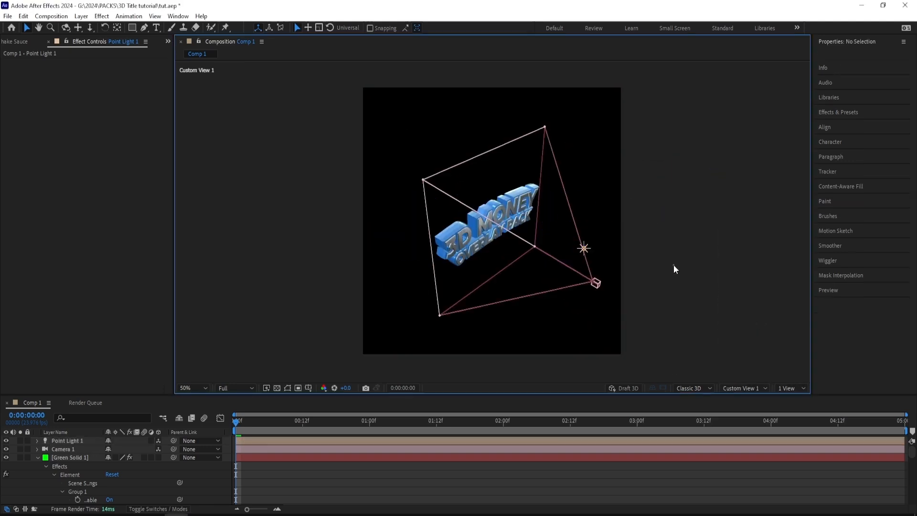
pyautogui.moveTo(672, 261); pyautogui.dragTo(661, 266)
pyautogui.click(574, 253)
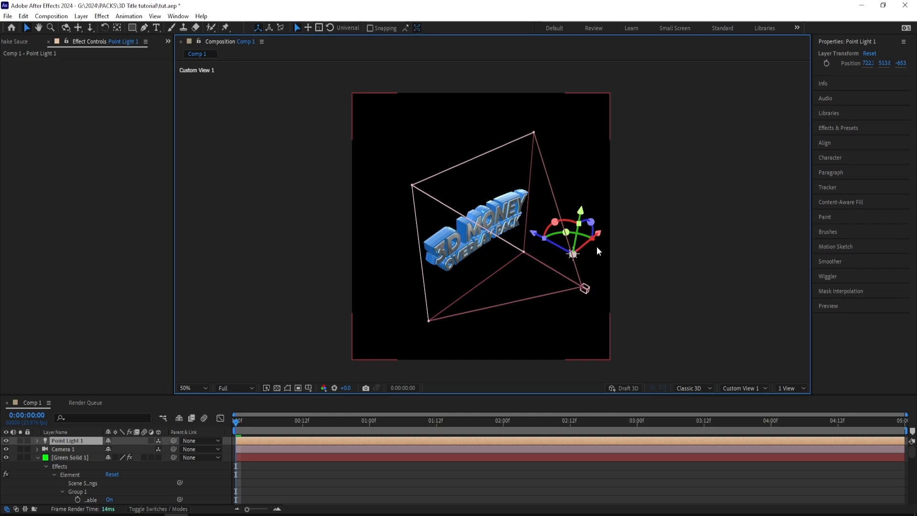
pyautogui.click(486, 219)
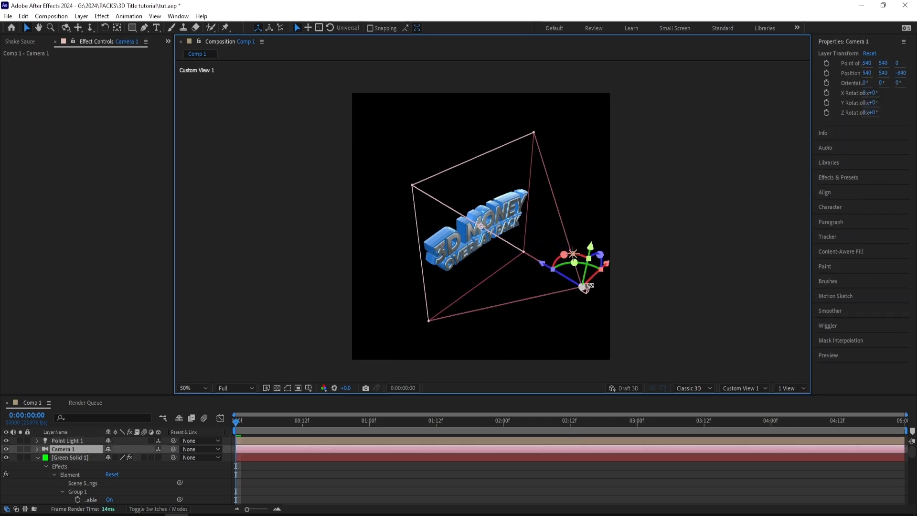
pyautogui.click(571, 255)
pyautogui.moveTo(597, 233); pyautogui.dragTo(639, 191)
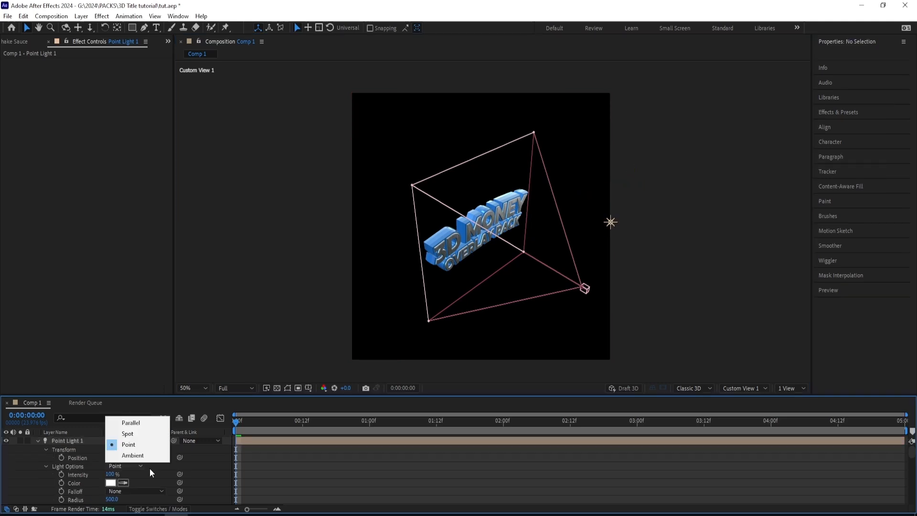
# - Expand the point light's properties and change its light type to Spot
pyautogui.click(151, 469)
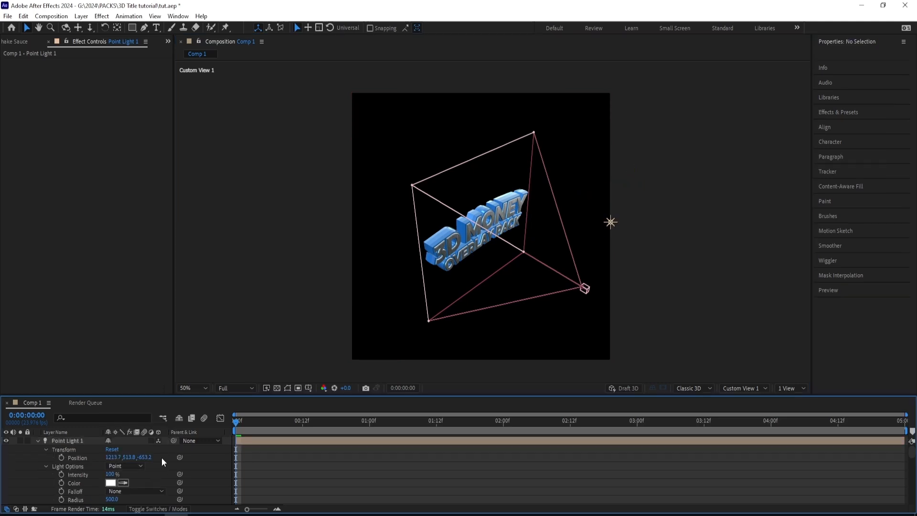
pyautogui.click(139, 464)
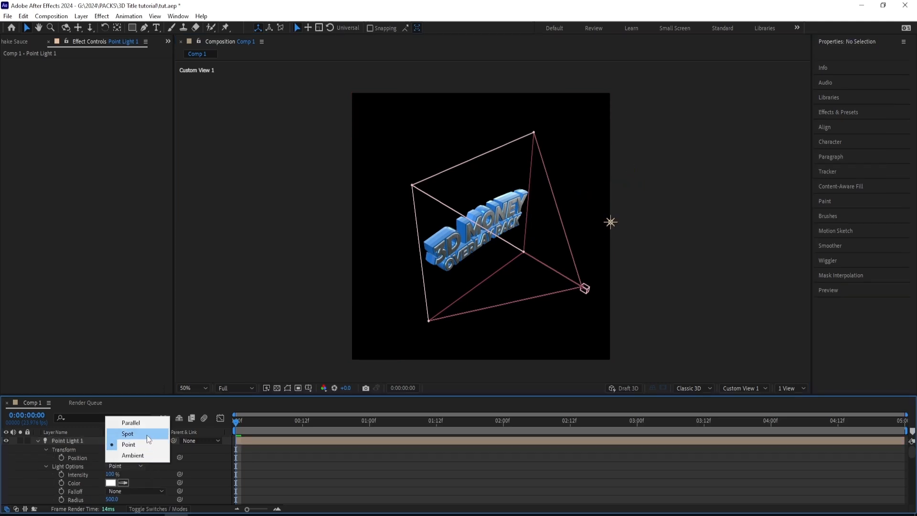
pyautogui.click(147, 434)
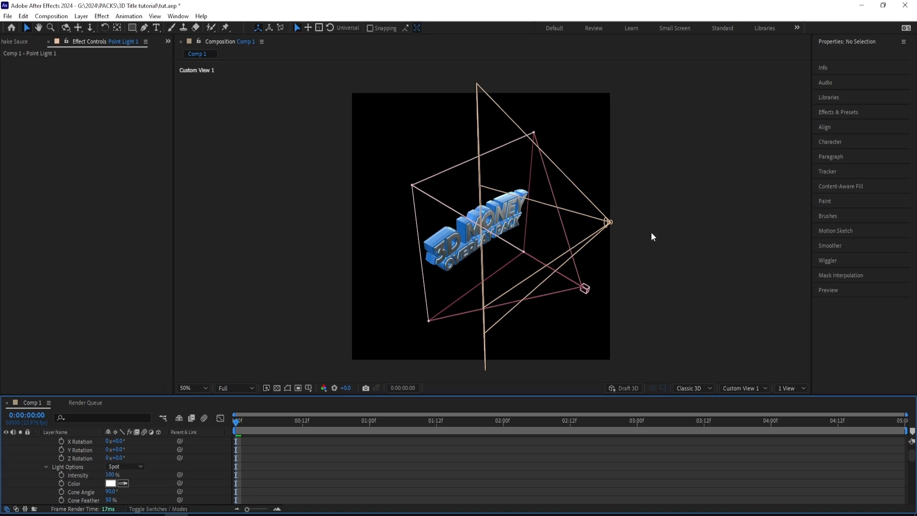
# - Position the spot light at about 1383, 514, -706 and its point of interest at about 698, 590, -52
pyautogui.moveTo(652, 232); pyautogui.dragTo(628, 236)
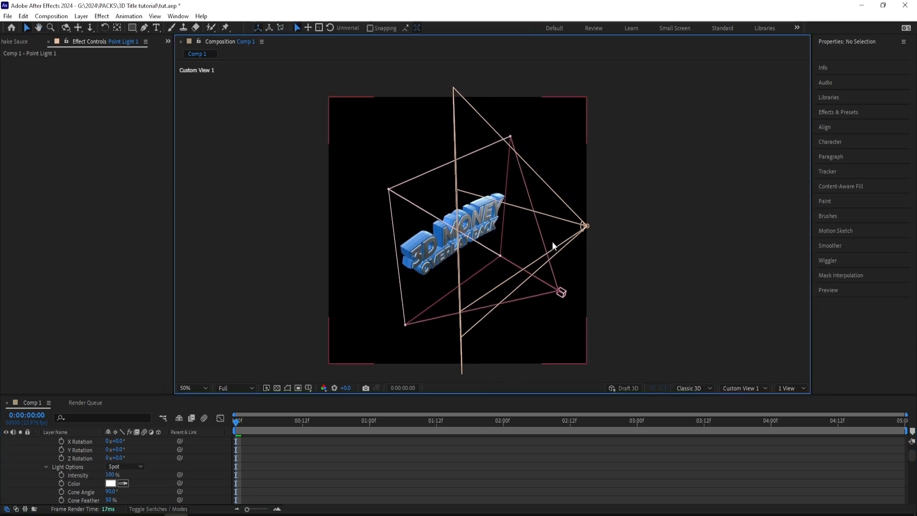
pyautogui.scroll(3, 114, 460)
pyautogui.moveTo(115, 466); pyautogui.dragTo(205, 440)
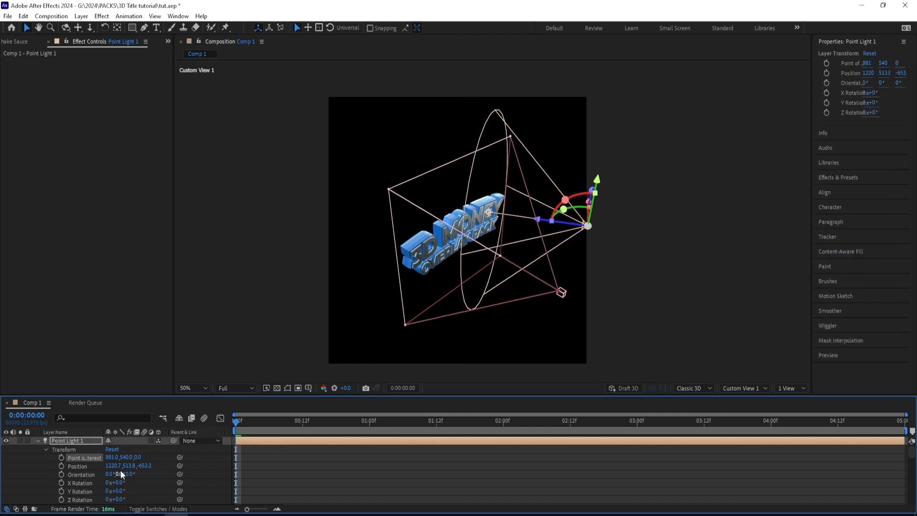
pyautogui.moveTo(129, 466); pyautogui.dragTo(173, 460)
pyautogui.hotkey('ctrl', 'z')
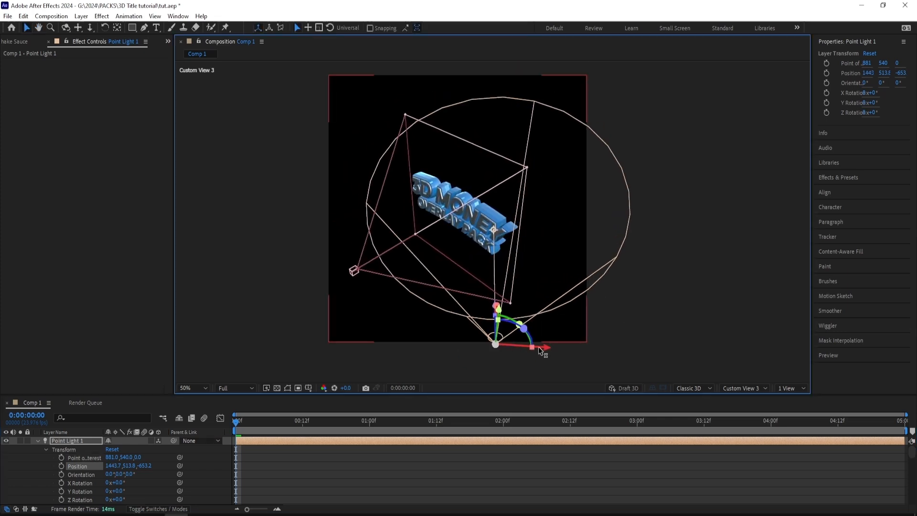
pyautogui.moveTo(539, 347); pyautogui.dragTo(524, 345)
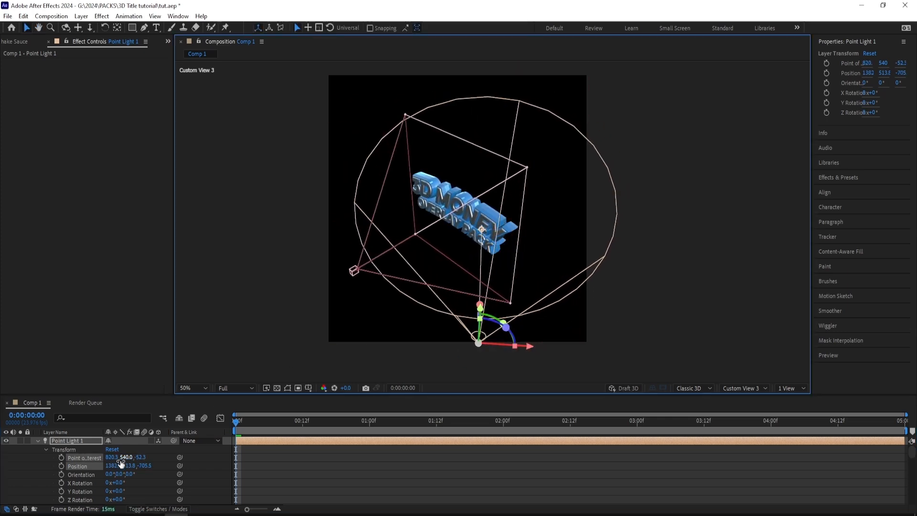
pyautogui.moveTo(123, 457); pyautogui.dragTo(62, 471)
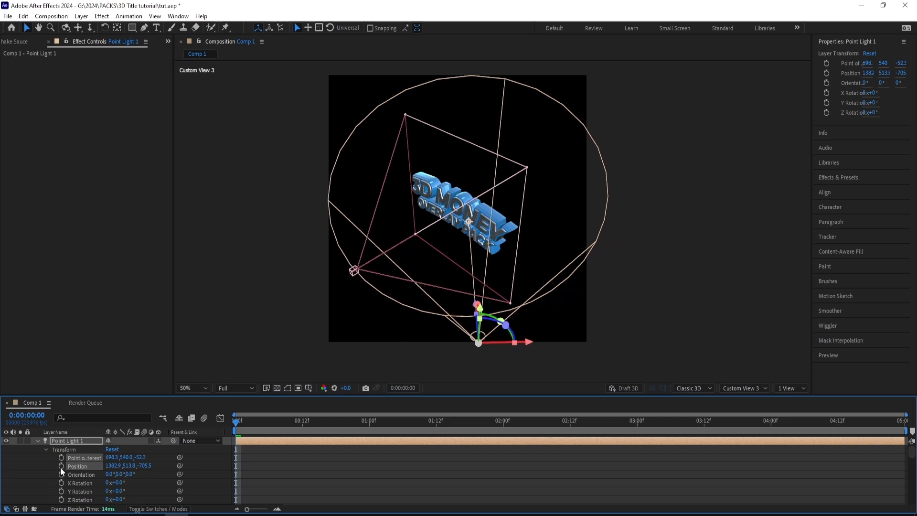
pyautogui.moveTo(125, 457); pyautogui.dragTo(149, 454)
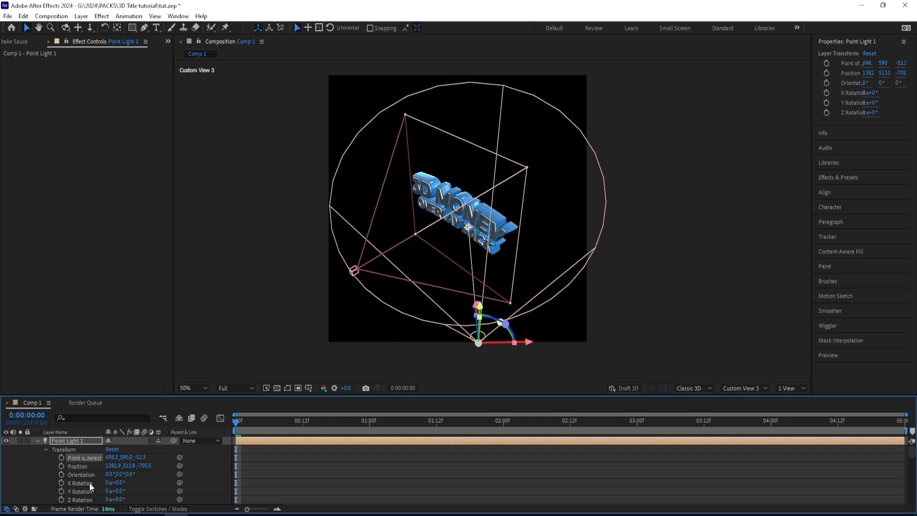
# - Duplicate the spot light, move the copy to about 73, 570, -1072, and return to the Active Camera view
pyautogui.scroll(-4, 89, 481)
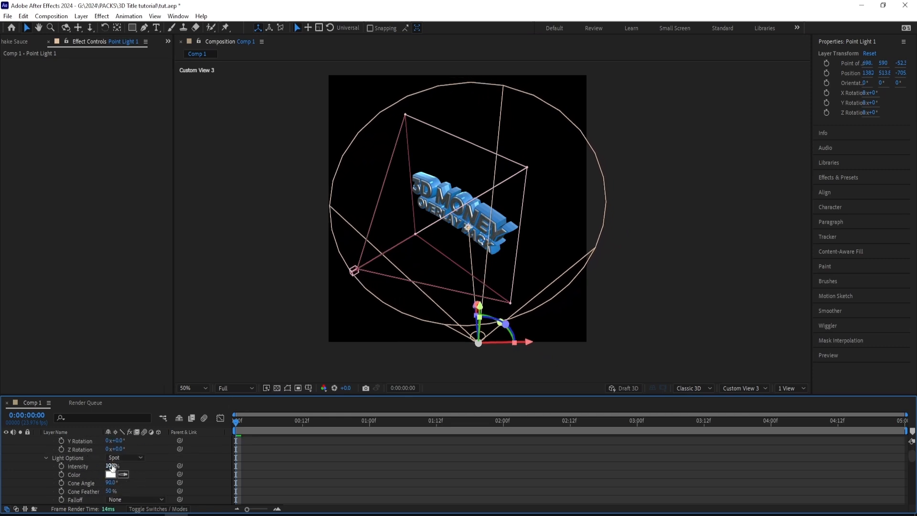
pyautogui.scroll(4, 82, 443)
pyautogui.hotkey('ctrl', 'd')
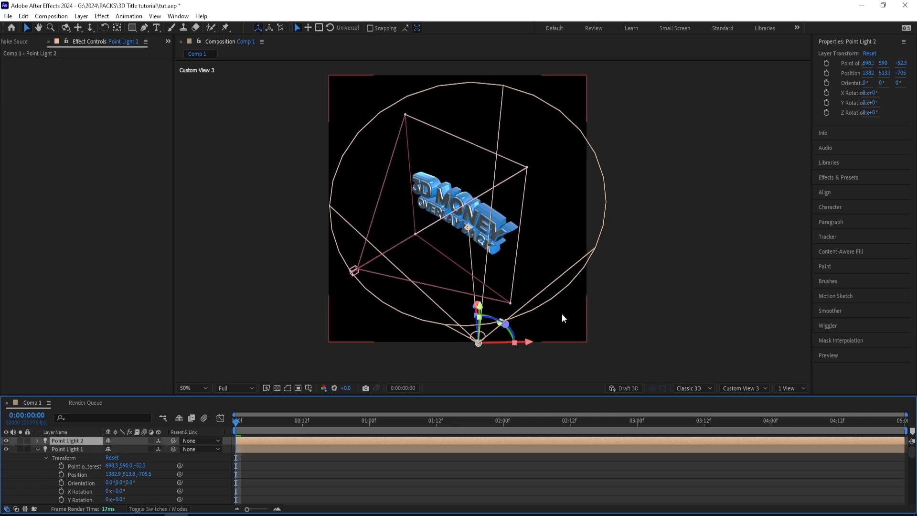
pyautogui.click(732, 388)
pyautogui.click(751, 322)
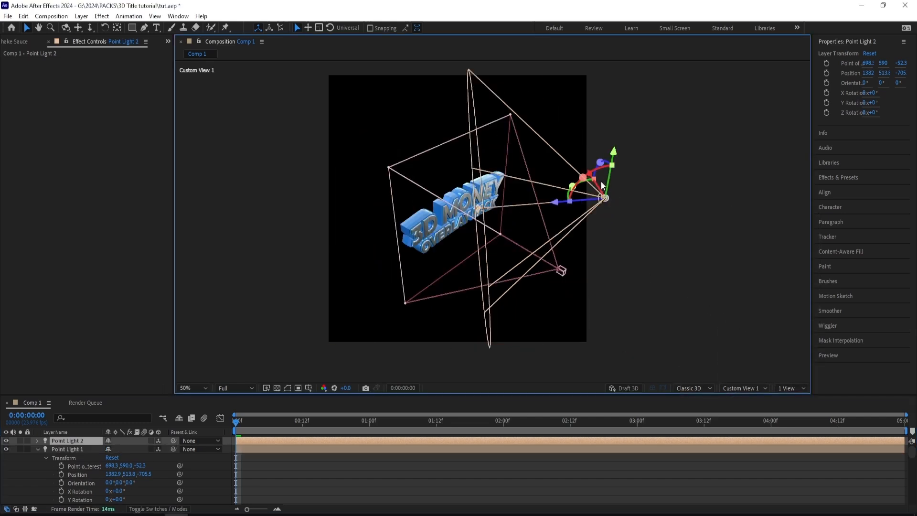
pyautogui.press('w')
pyautogui.click(553, 398)
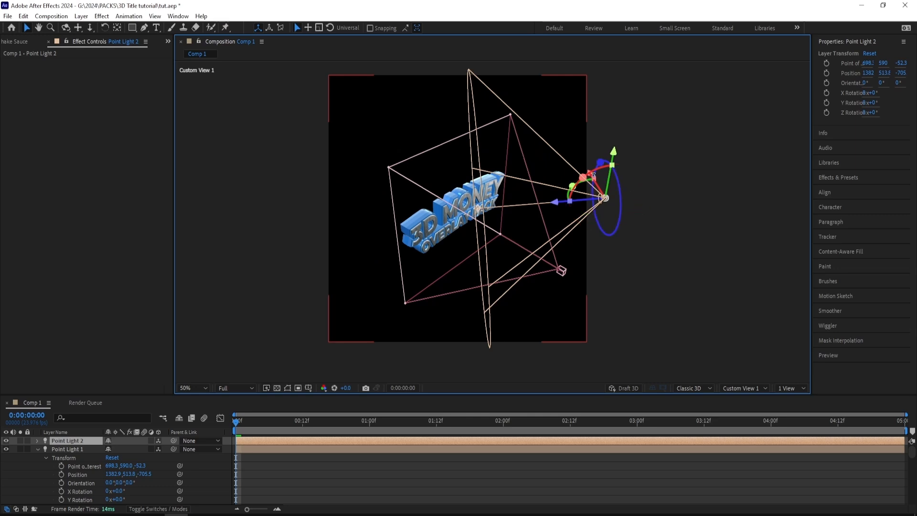
pyautogui.moveTo(604, 200); pyautogui.dragTo(523, 338)
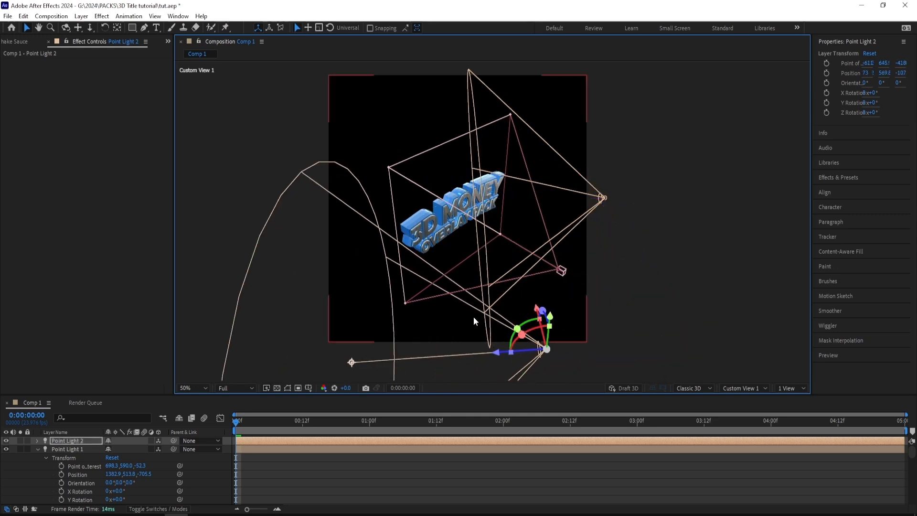
pyautogui.click(731, 387)
pyautogui.click(747, 213)
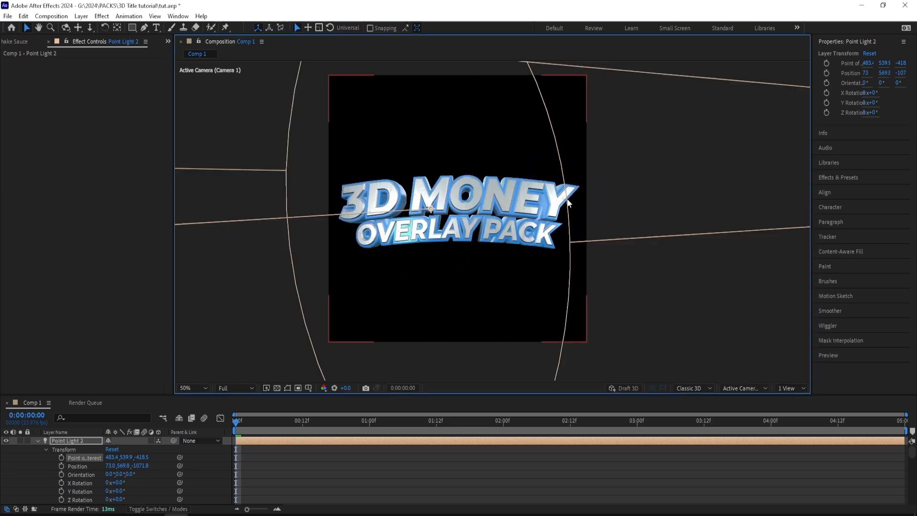
# - Set the intensity of both spot lights to 40%
pyautogui.click(573, 205)
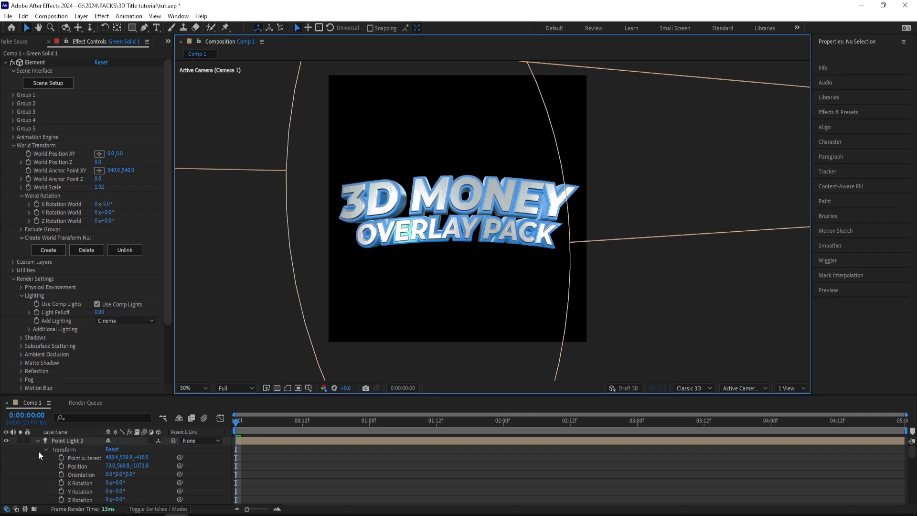
pyautogui.scroll(-4, 75, 461)
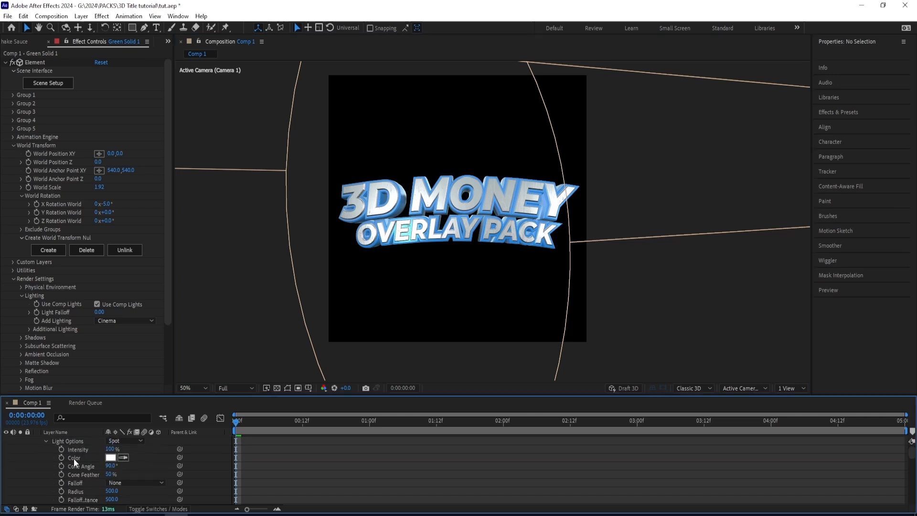
pyautogui.click(111, 449)
pyautogui.press('Return')
pyautogui.scroll(-9, 122, 470)
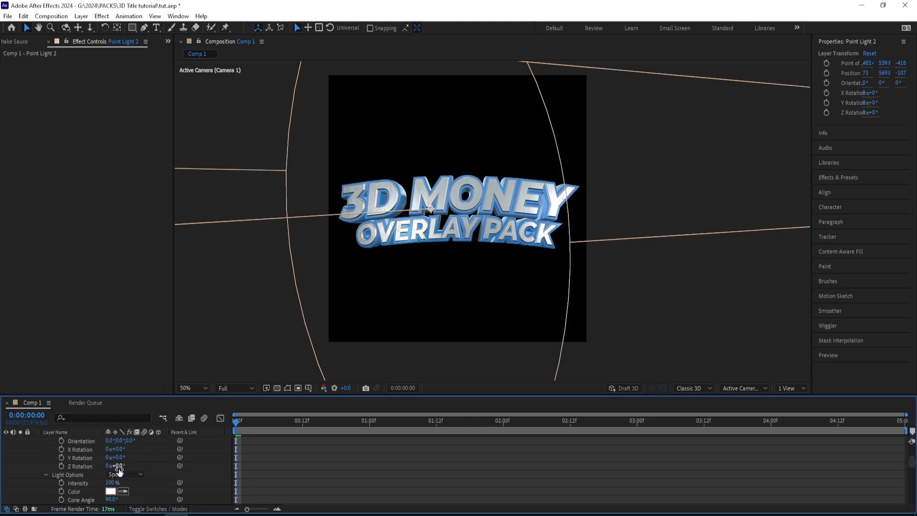
pyautogui.scroll(3, 120, 474)
pyautogui.click(111, 457)
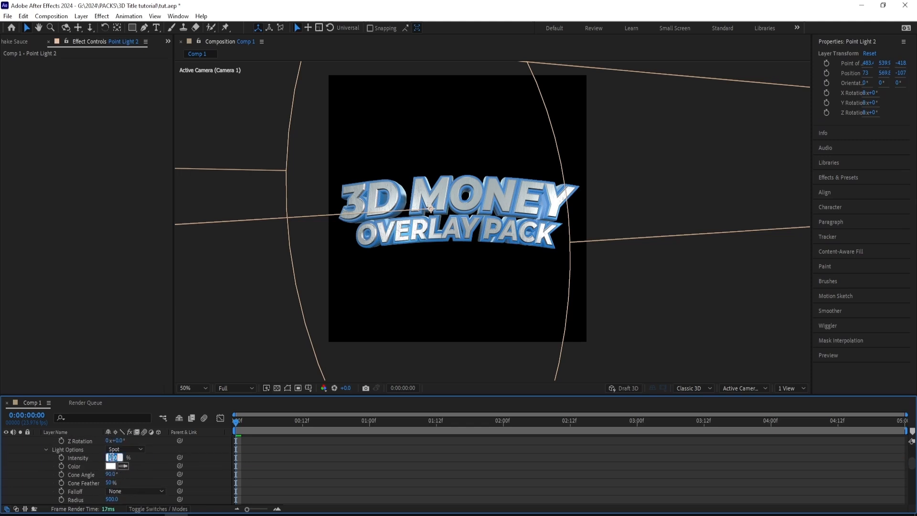
pyautogui.write('40')
pyautogui.press('Return')
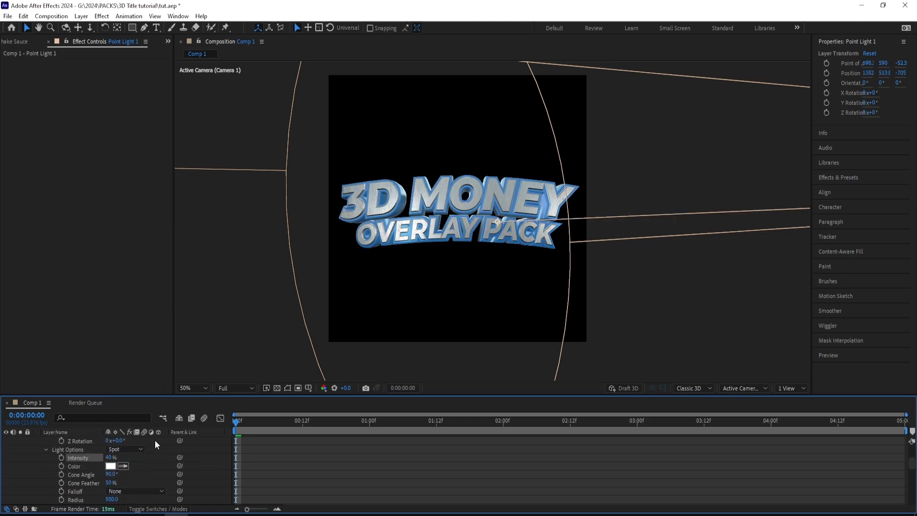
# - Try a green 00FF1E colour on the original spot light and undo it
pyautogui.click(110, 466)
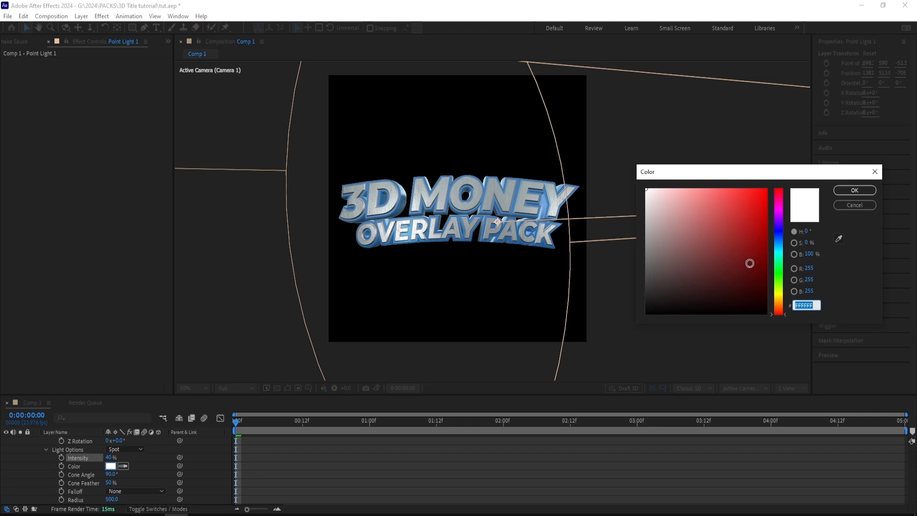
pyautogui.click(782, 264)
pyautogui.click(736, 193)
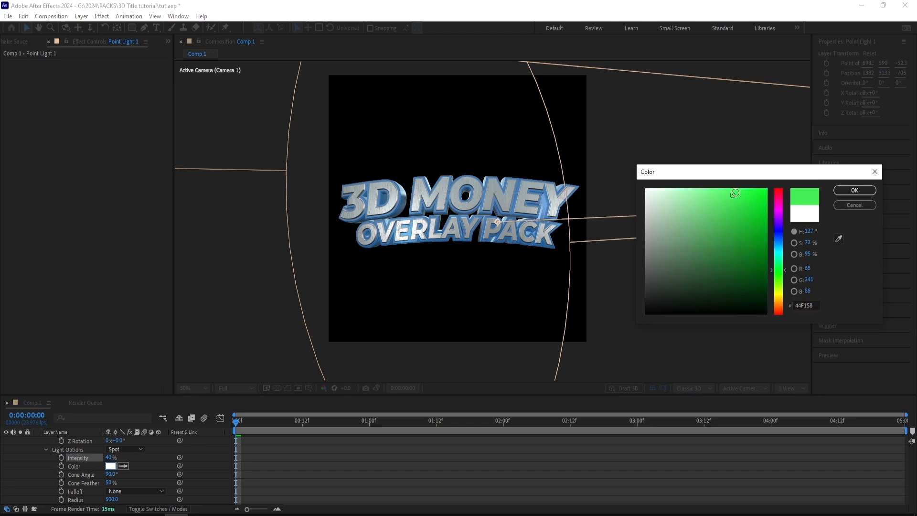
pyautogui.click(854, 190)
pyautogui.hotkey('ctrl', 'z')
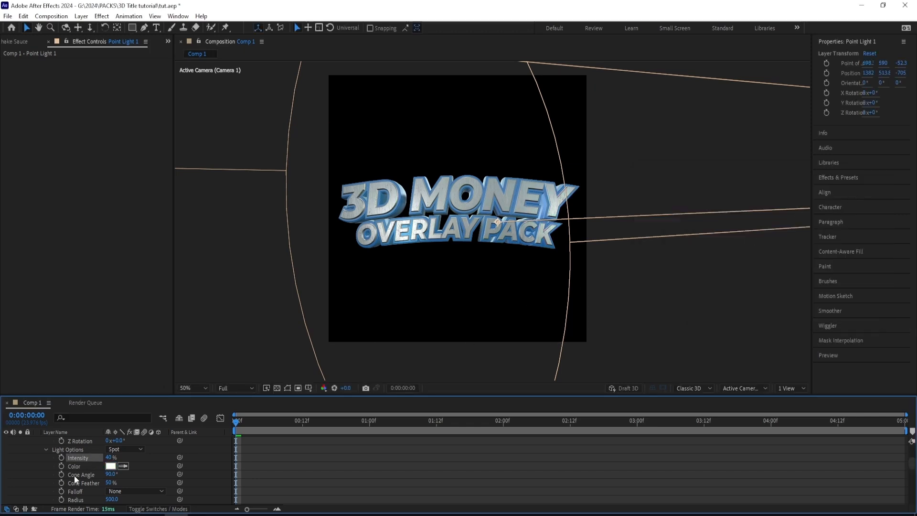
# - Collapse the properties of both lights and the Green Solid 1 layer in the timeline
pyautogui.scroll(-2, 65, 477)
pyautogui.scroll(6, 64, 473)
pyautogui.click(64, 440)
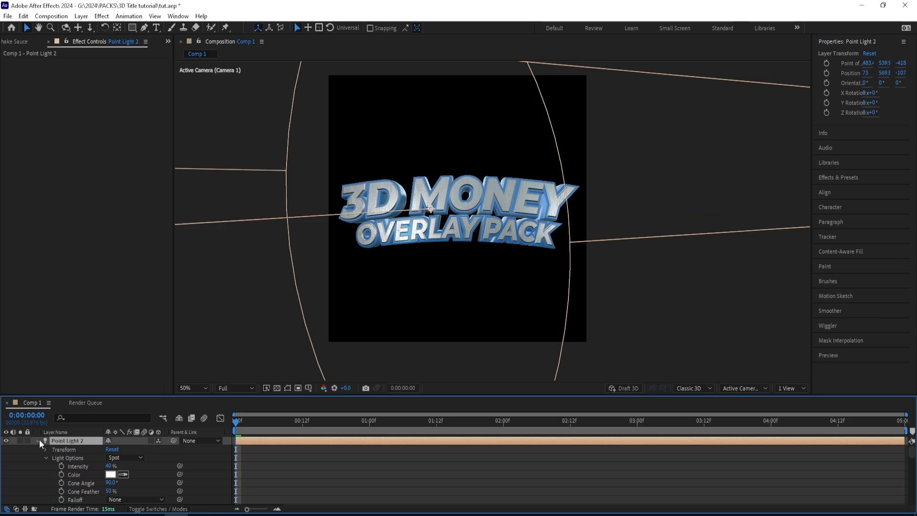
pyautogui.click(37, 449)
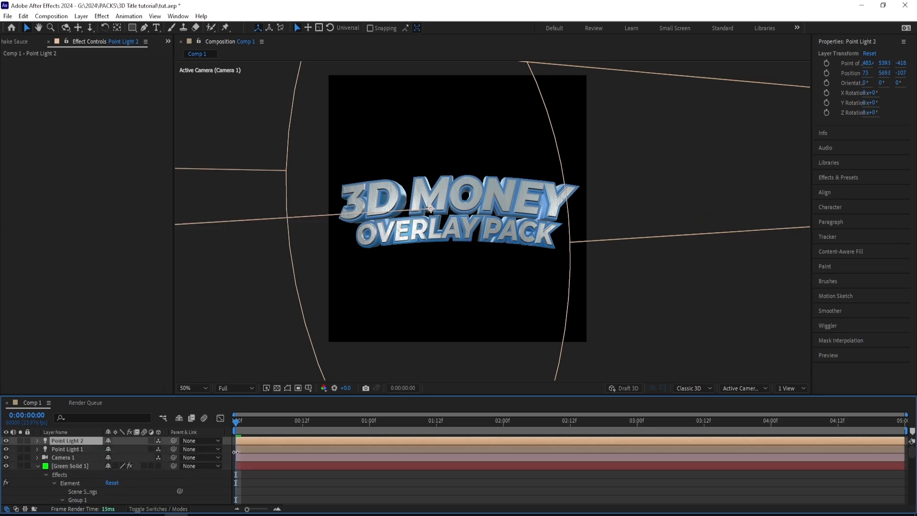
pyautogui.click(38, 466)
# - Apply the Hue/Saturation effect to Green Solid 1 and set its Master Hue to 267° to tint the title green
pyautogui.click(79, 465)
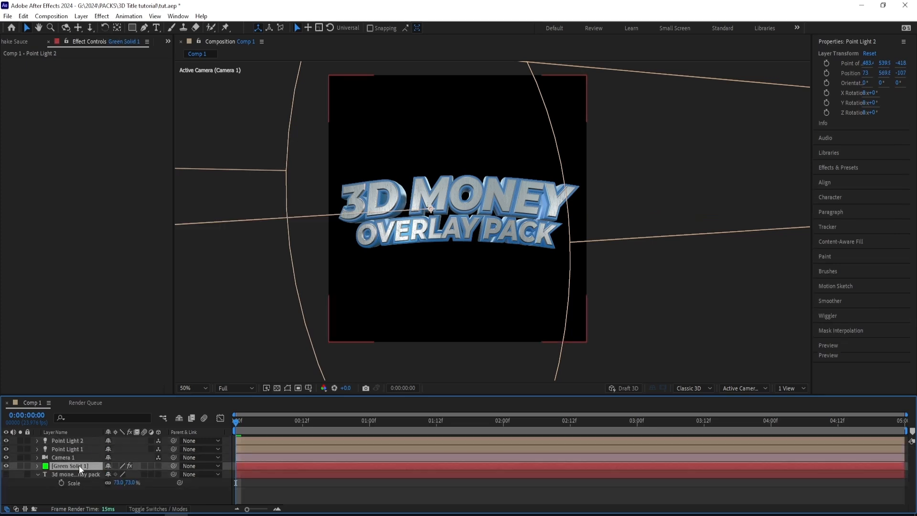
pyautogui.click(838, 167)
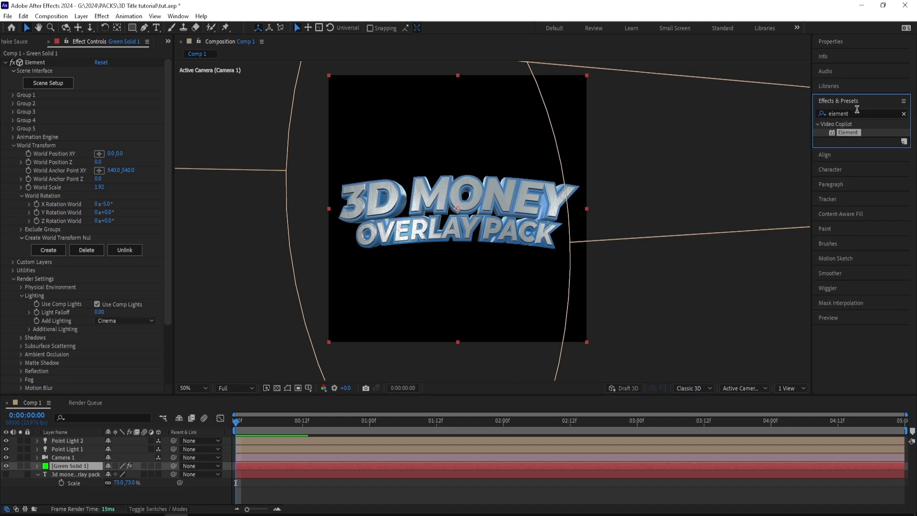
pyautogui.click(855, 113)
pyautogui.write('hue/')
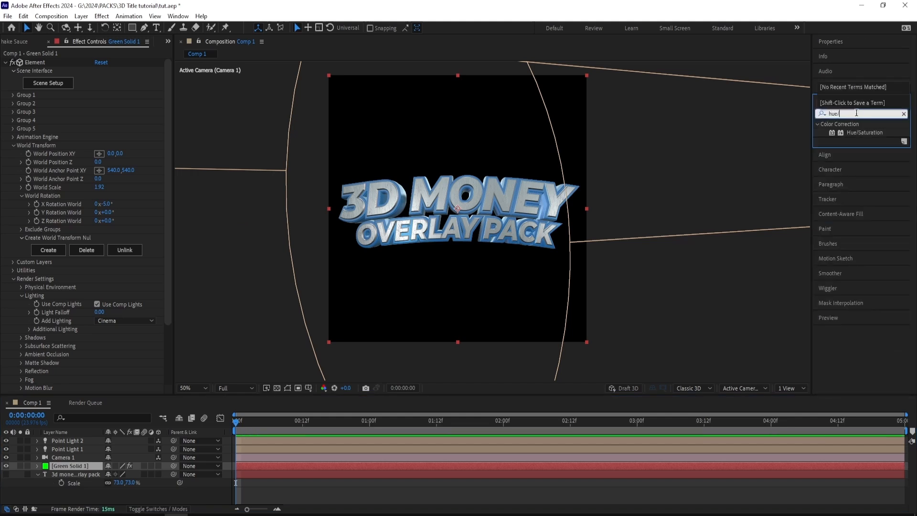
pyautogui.doubleClick(865, 132)
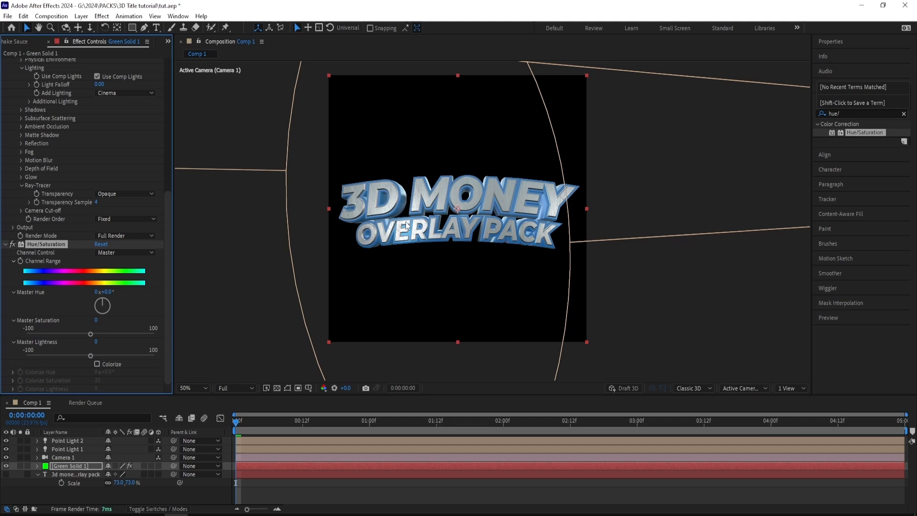
pyautogui.moveTo(103, 291); pyautogui.dragTo(223, 281)
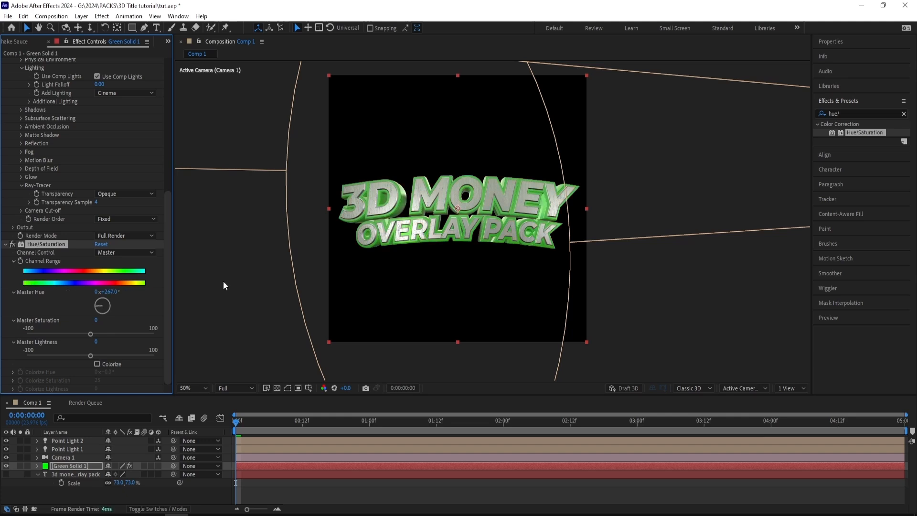
# - Collapse the Hue/Saturation settings and the text layer's Scale property, and search the effects for "rays"
pyautogui.click(7, 245)
pyautogui.scroll(3, 66, 344)
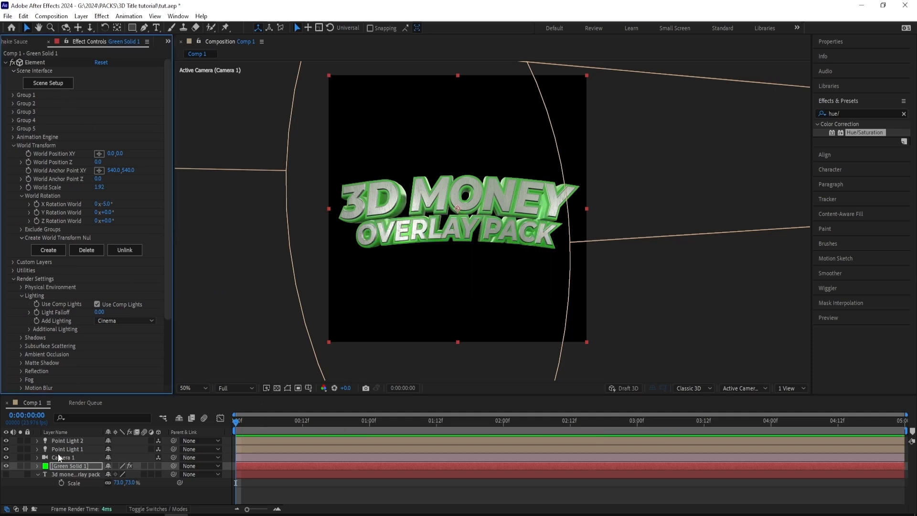
pyautogui.click(56, 451)
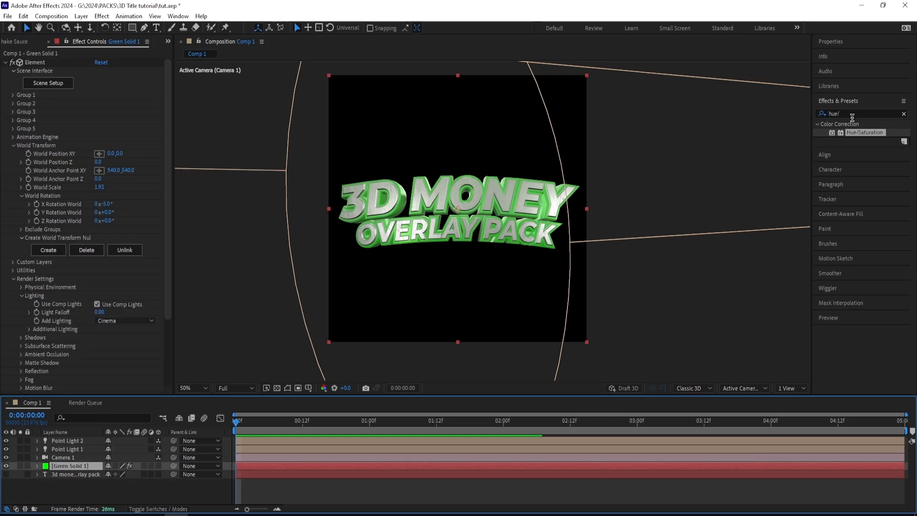
pyautogui.click(856, 114)
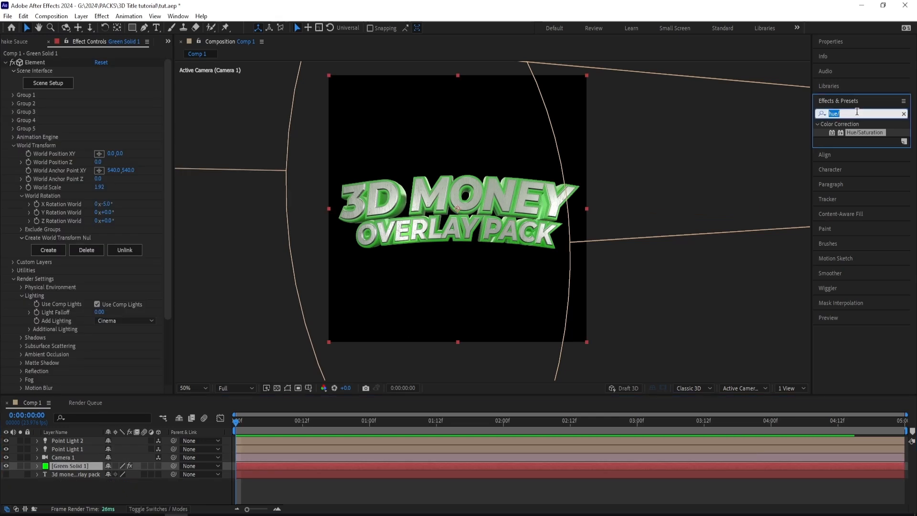
pyautogui.write('rays')
pyautogui.scroll(-3, 862, 311)
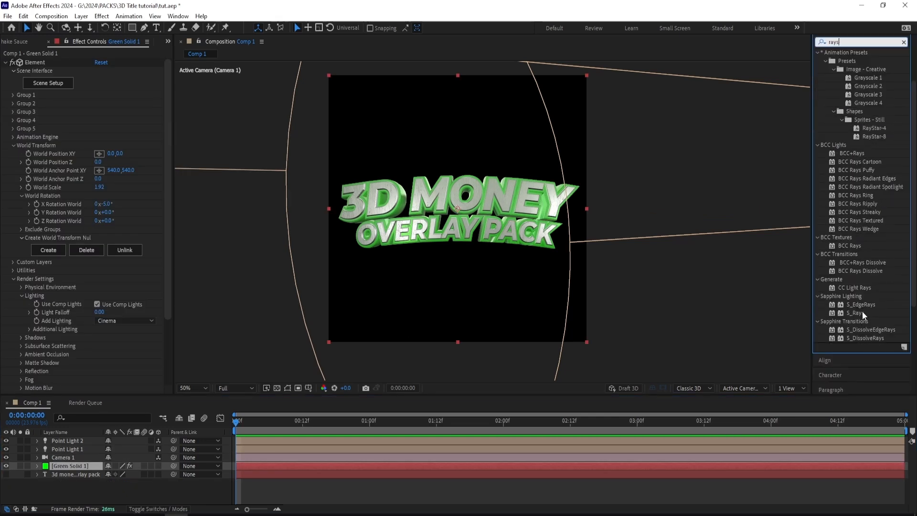
# - Try the CC Light Rays effect on Green Solid 1 with an Intensity of 347 and delete it
pyautogui.moveTo(855, 288); pyautogui.dragTo(262, 467)
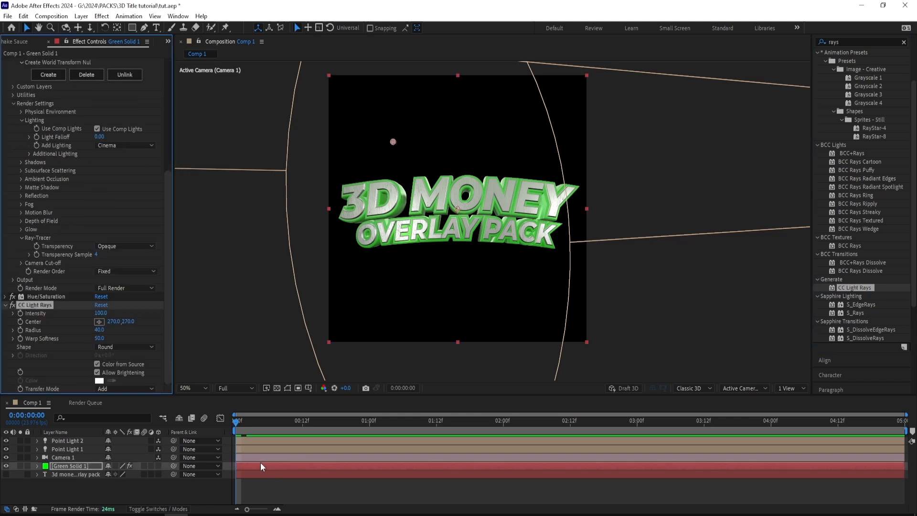
pyautogui.moveTo(100, 313); pyautogui.dragTo(174, 309)
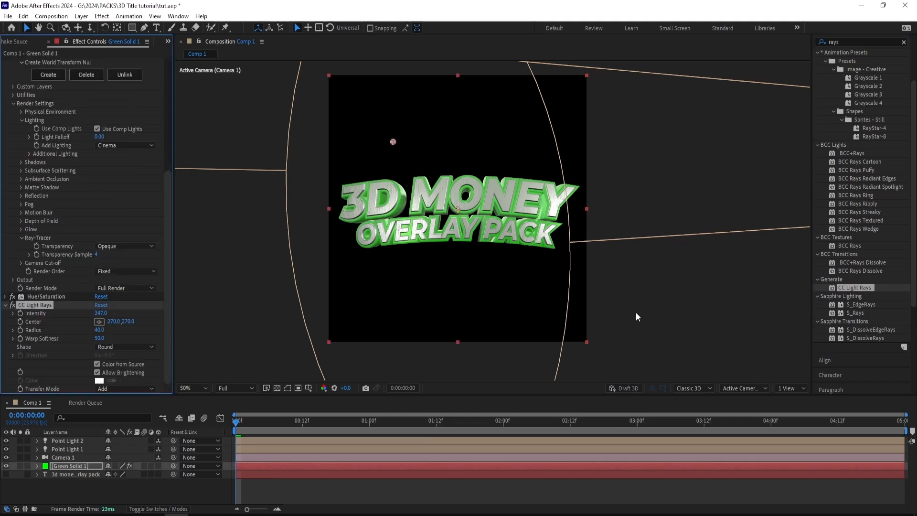
pyautogui.press('Delete')
# - Apply the S_Rays effect to Green Solid 1 and set its Rays Brightness to 2
pyautogui.doubleClick(855, 313)
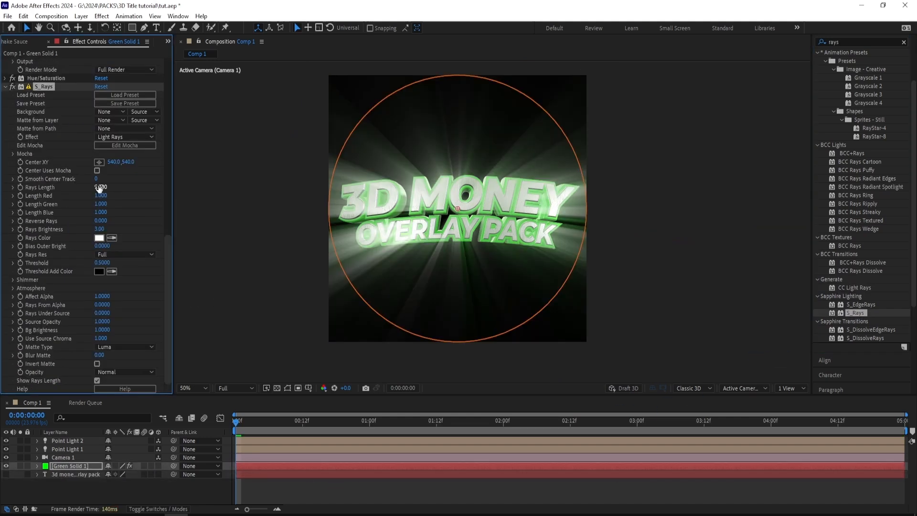
pyautogui.click(100, 229)
pyautogui.write('2')
pyautogui.press('Return')
# - Set the Rays Color of the S_Rays effect to light green 7EFF90
pyautogui.scroll(5, 123, 228)
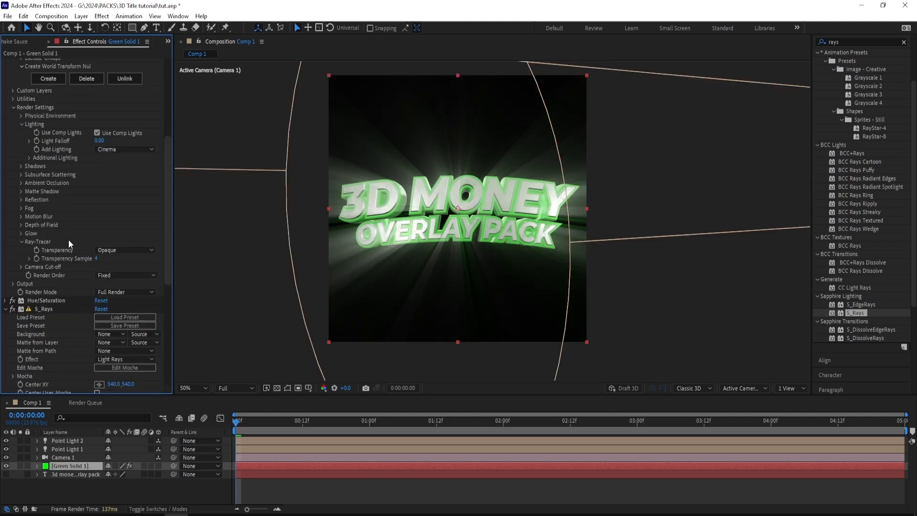
pyautogui.click(99, 230)
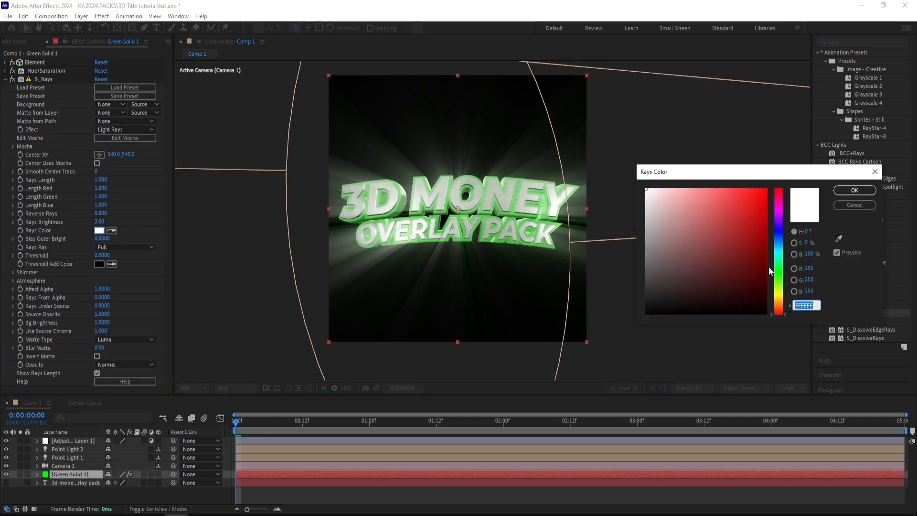
pyautogui.click(779, 270)
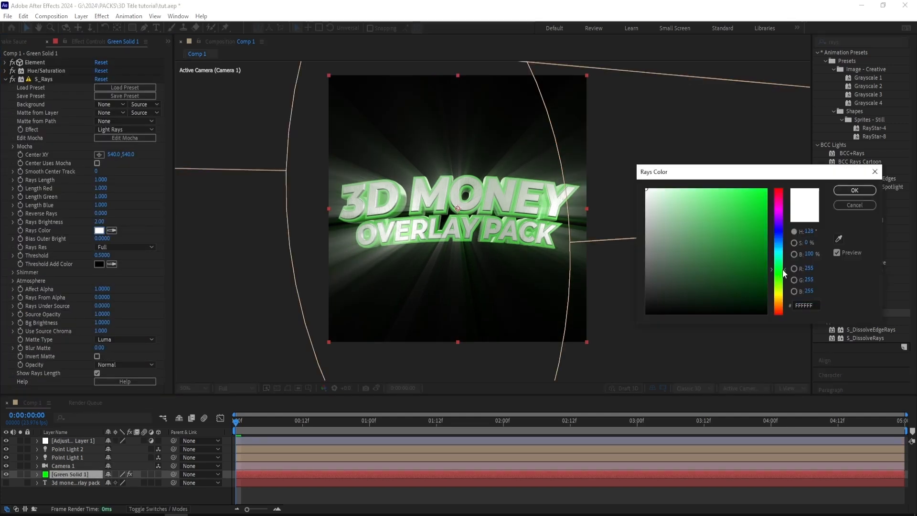
pyautogui.moveTo(724, 192); pyautogui.dragTo(707, 180)
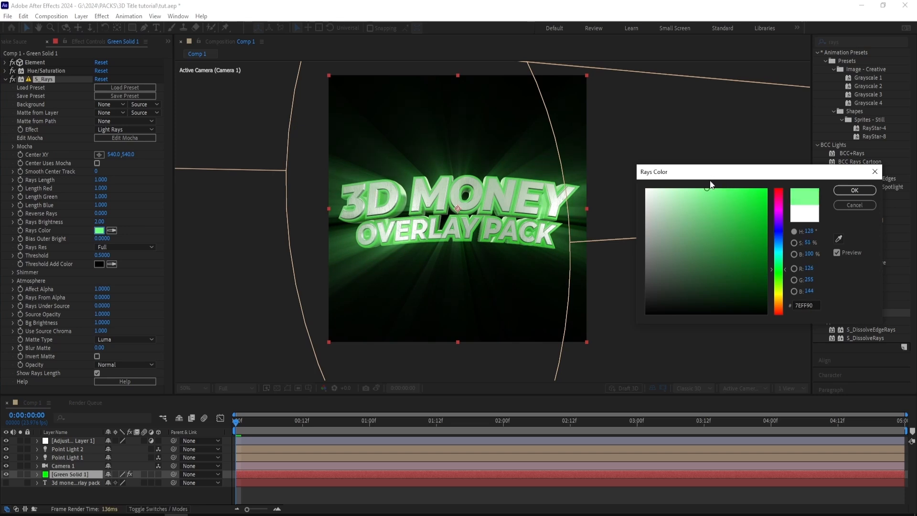
pyautogui.click(858, 192)
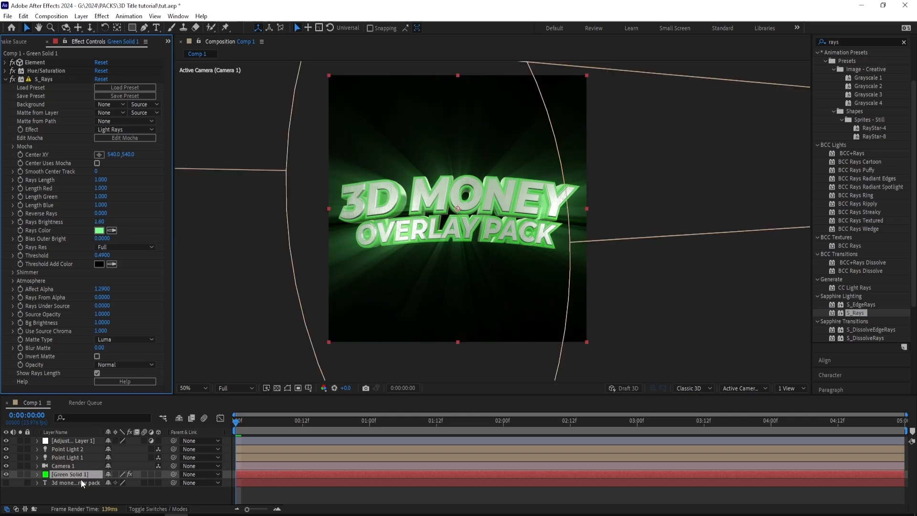
# - Duplicate the Green Solid 1 layer twice and hide the middle copy
pyautogui.click(83, 475)
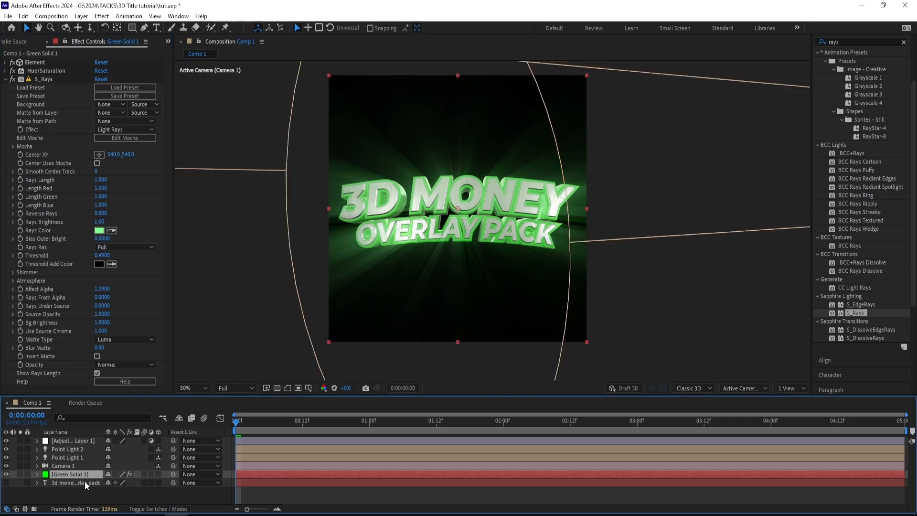
pyautogui.hotkey('ctrl', 'd')
pyautogui.hotkey('ctrl', 'd')
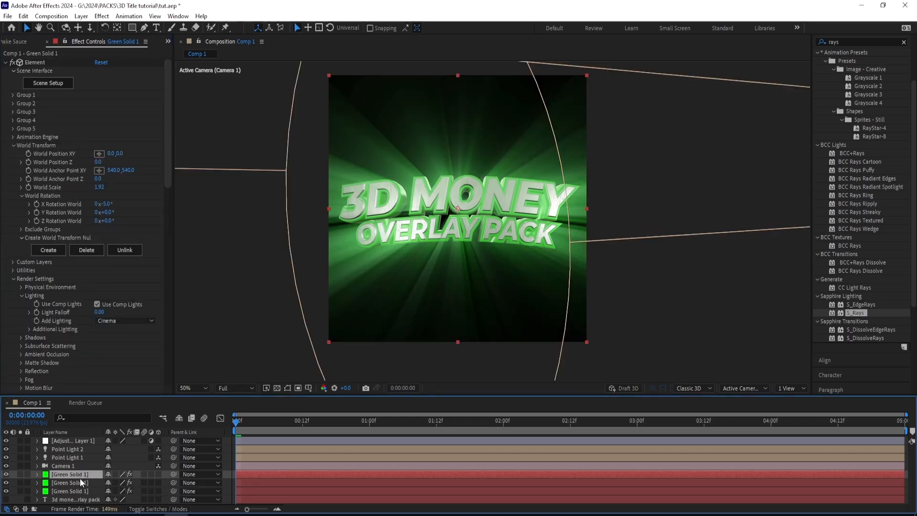
pyautogui.click(6, 483)
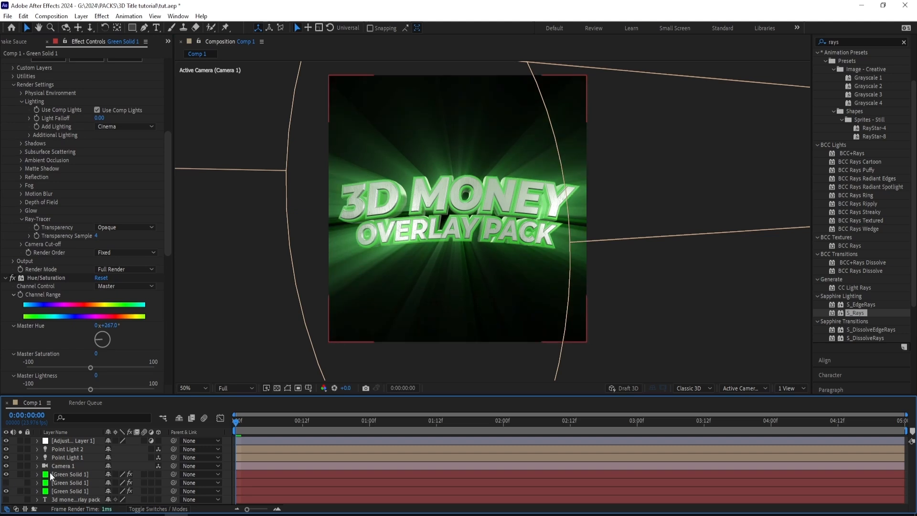
# - Scale the bottommost Green Solid 1 layer up to 143%
pyautogui.click(69, 491)
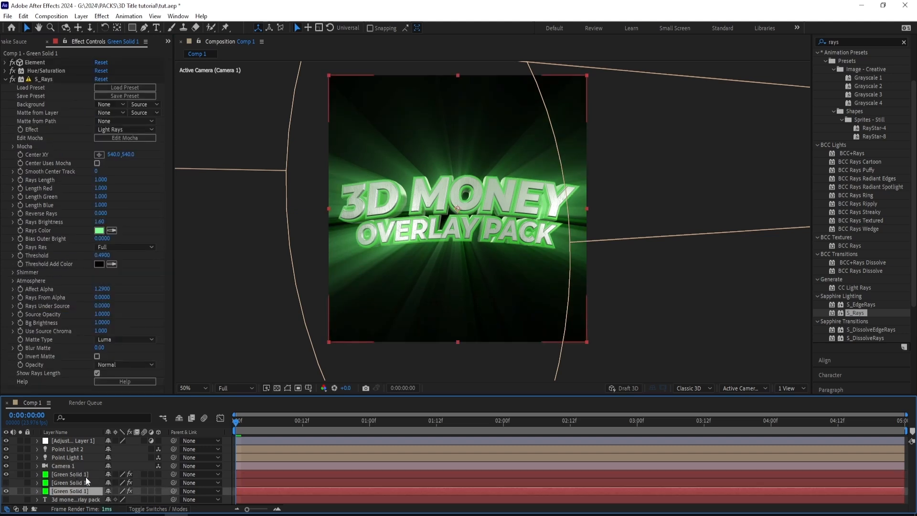
pyautogui.press('s')
pyautogui.moveTo(123, 492); pyautogui.dragTo(142, 492)
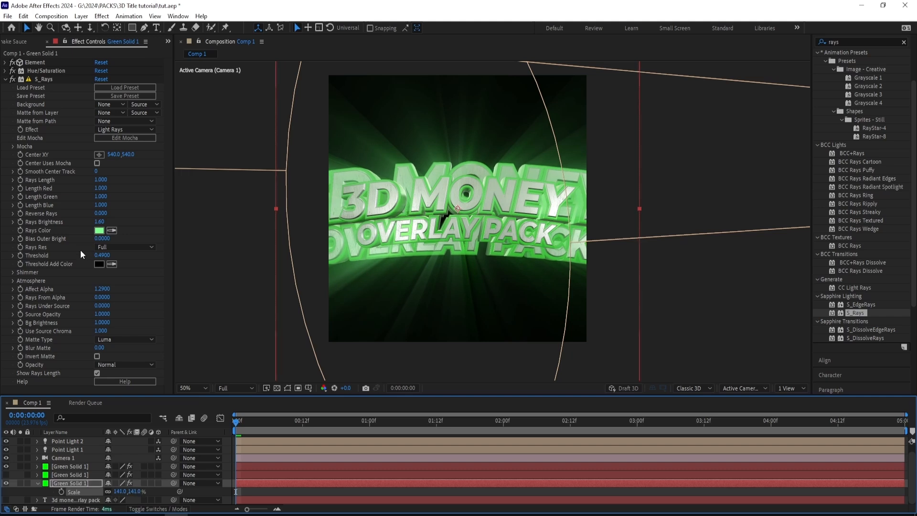
# - Set the bottommost Green Solid 1 layer's opacity to 10% and its S_Rays Rays Brightness to 3.90
pyautogui.press('t')
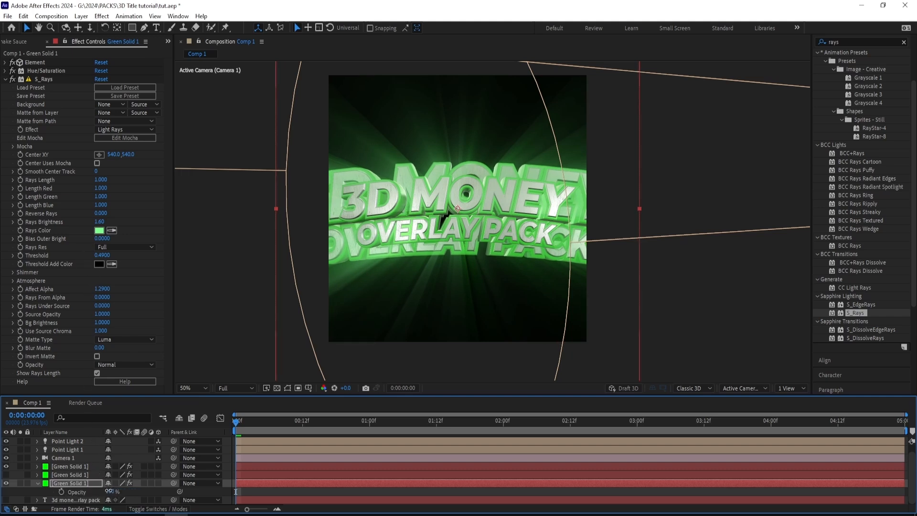
pyautogui.moveTo(109, 491); pyautogui.dragTo(64, 488)
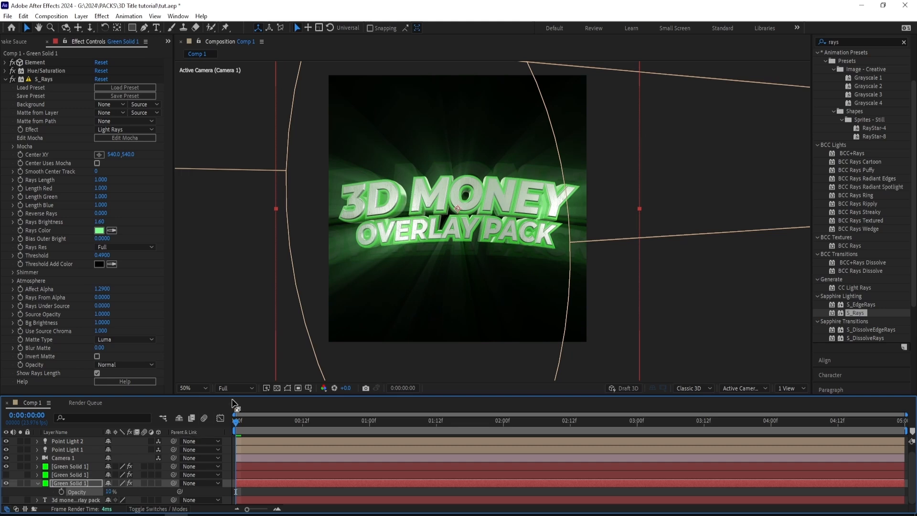
pyautogui.moveTo(100, 222); pyautogui.dragTo(123, 225)
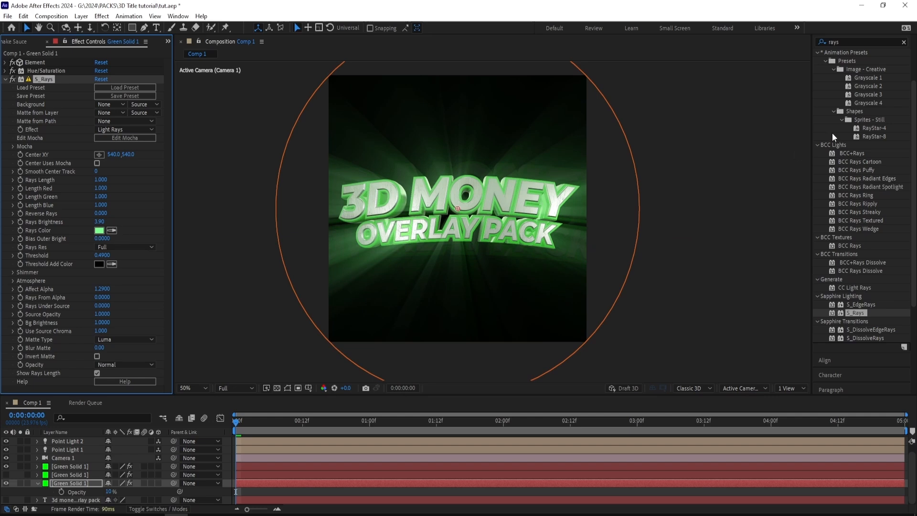
# - Apply the uni.Heatwave effect to the bottommost Green Solid 1 layer with a Heat Intensity of 80
pyautogui.scroll(3, 833, 137)
pyautogui.click(843, 78)
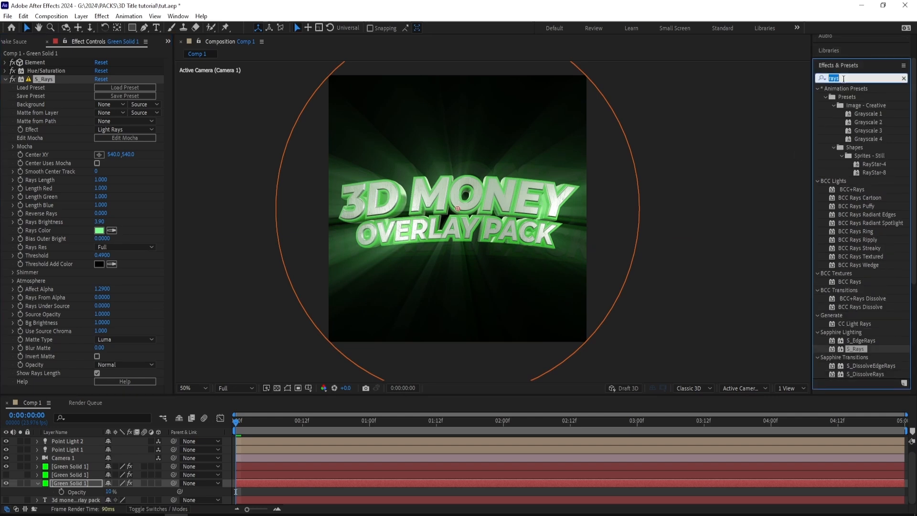
pyautogui.write('heatwavee')
pyautogui.press('Return')
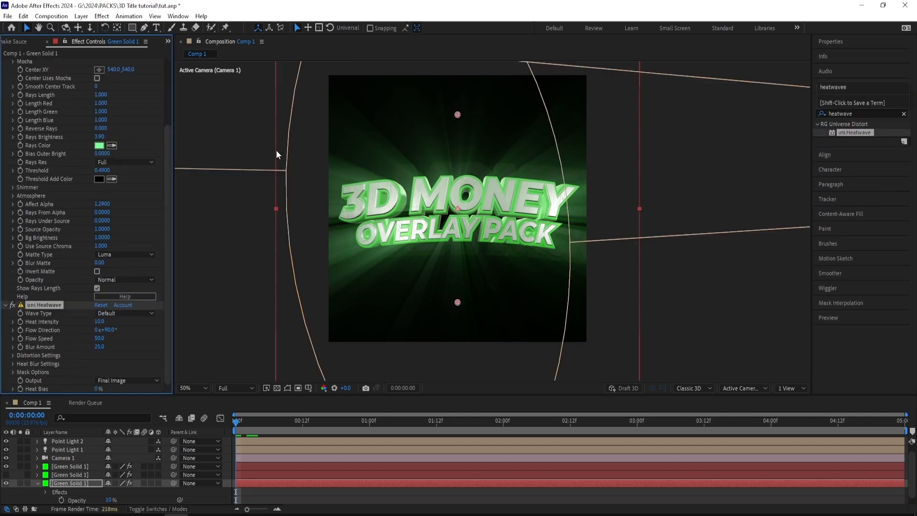
pyautogui.moveTo(98, 324); pyautogui.dragTo(128, 321)
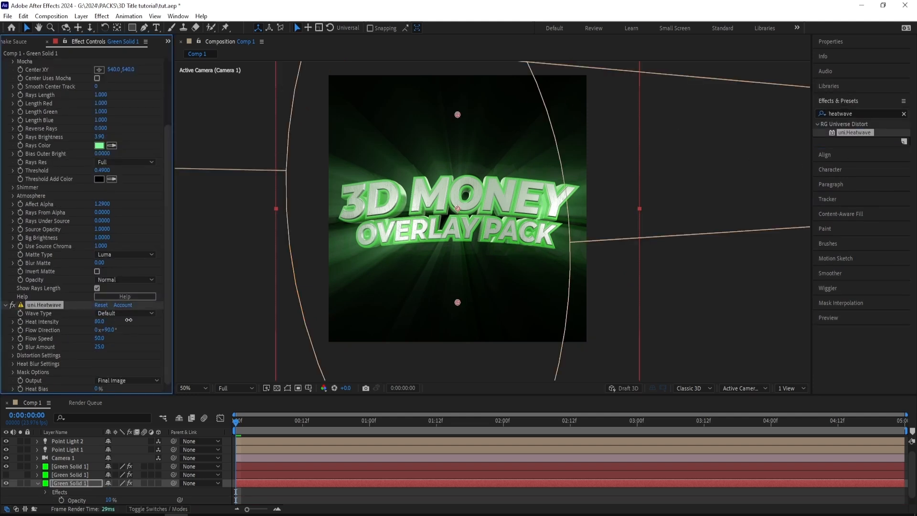
# - Apply Turbulent Displace with Amount 26 and Size 31 to the bottommost Green Solid 1 layer, and show the middle copy
pyautogui.click(868, 114)
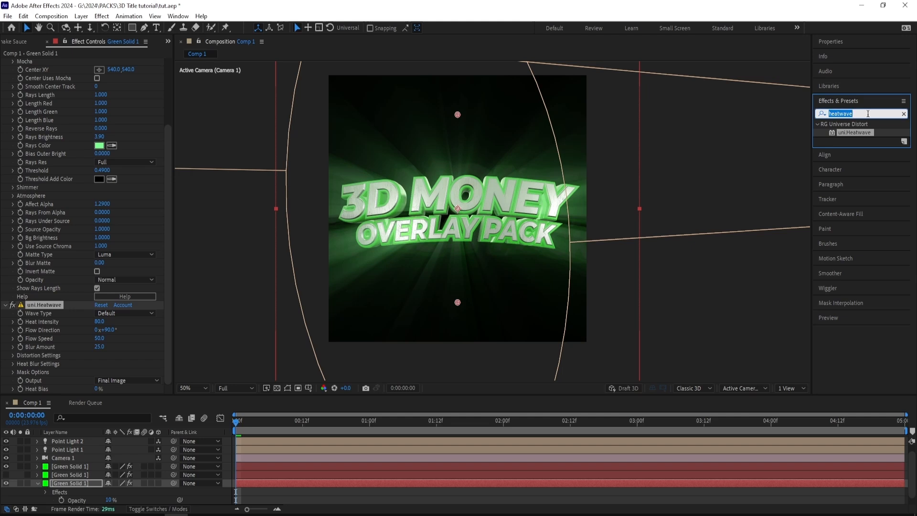
pyautogui.write('turbulent dis')
pyautogui.moveTo(860, 132); pyautogui.dragTo(56, 317)
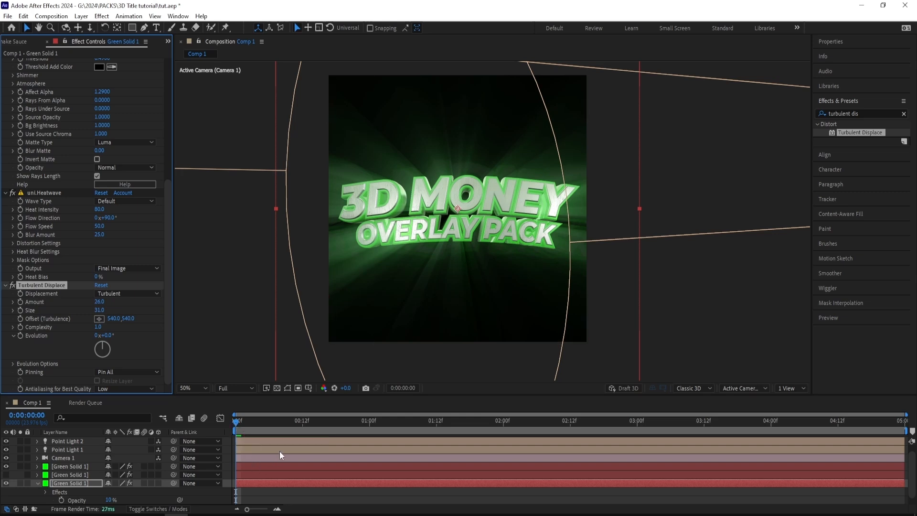
pyautogui.click(6, 475)
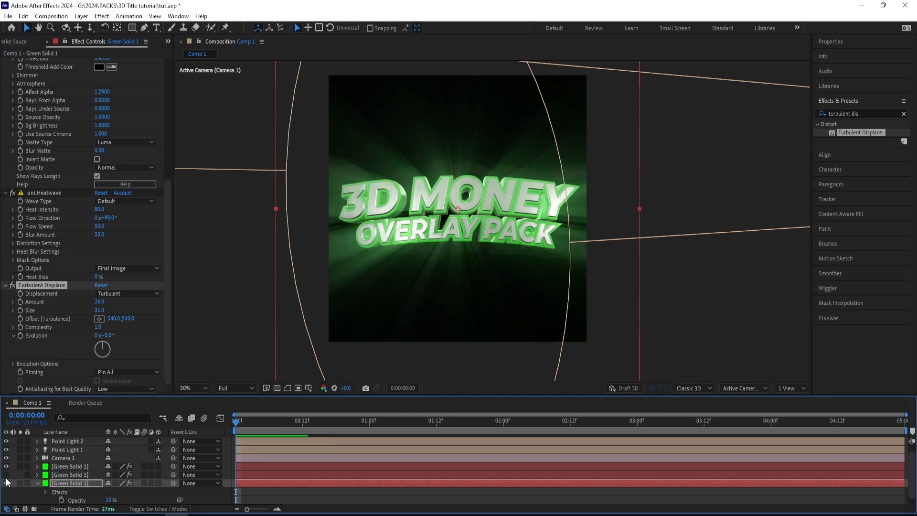
# - Apply Deep Glow to the topmost Green Solid 1 layer with Unmult enabled, Radius 398, Exposure 0.43 and Threshold 76%
pyautogui.click(82, 467)
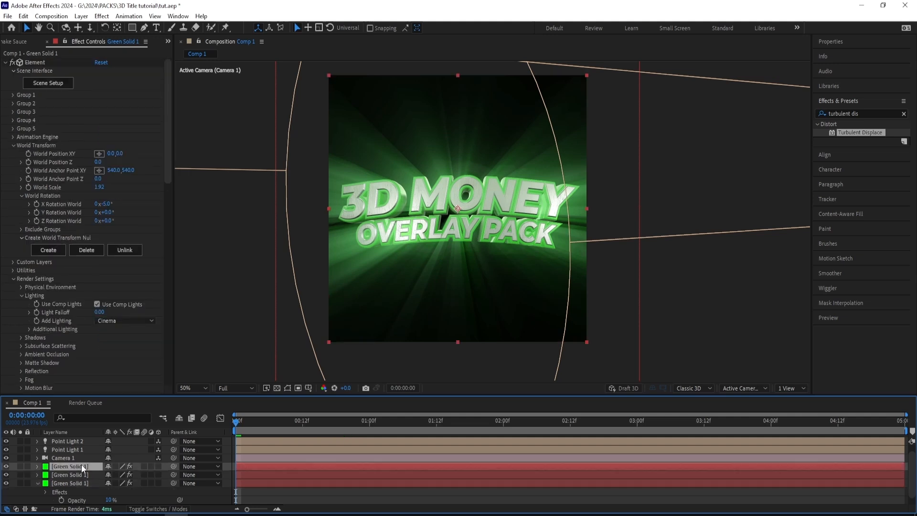
pyautogui.click(5, 62)
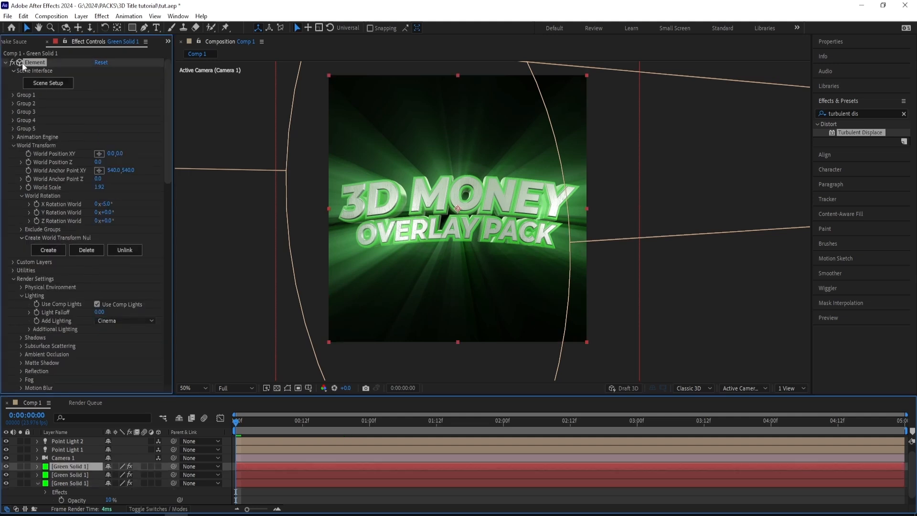
pyautogui.click(851, 112)
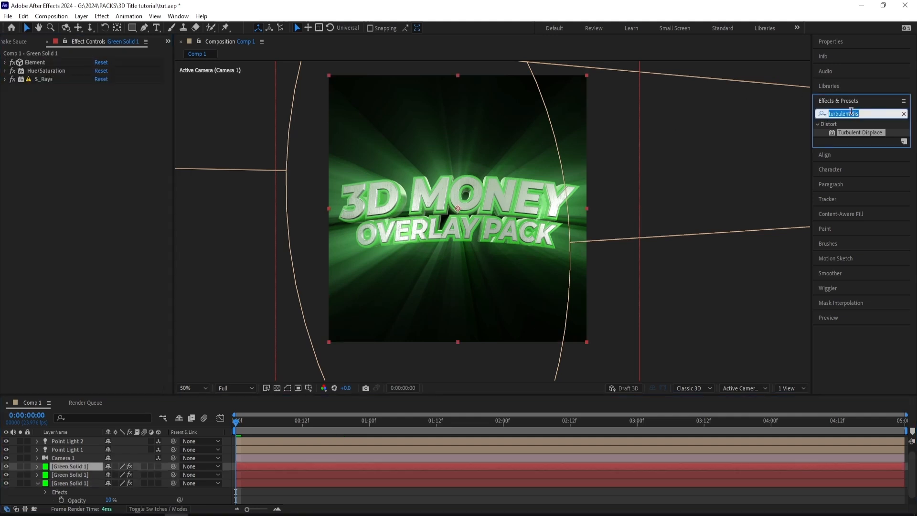
pyautogui.write('deep glow')
pyautogui.press('Return')
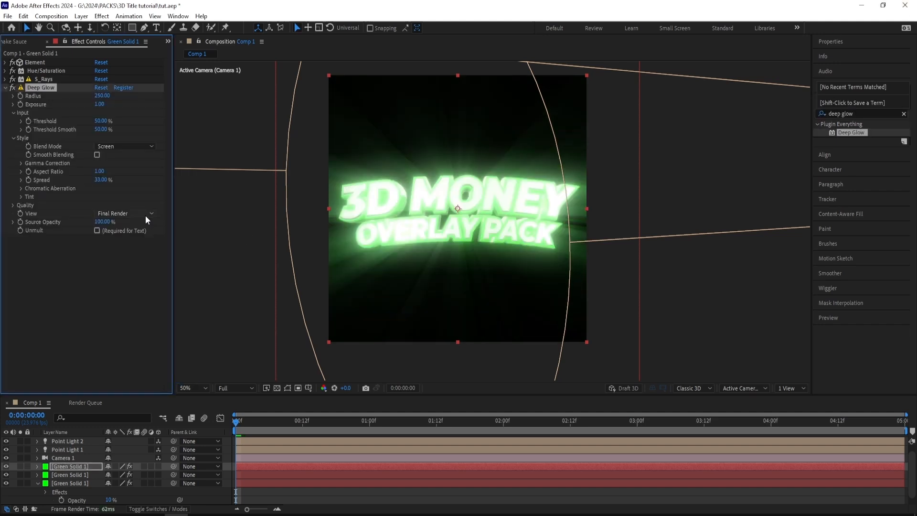
pyautogui.click(122, 237)
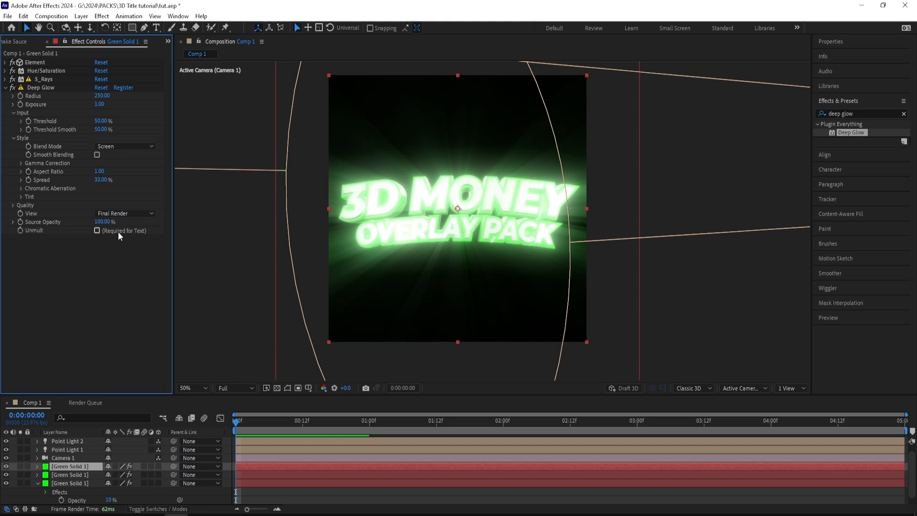
pyautogui.click(118, 231)
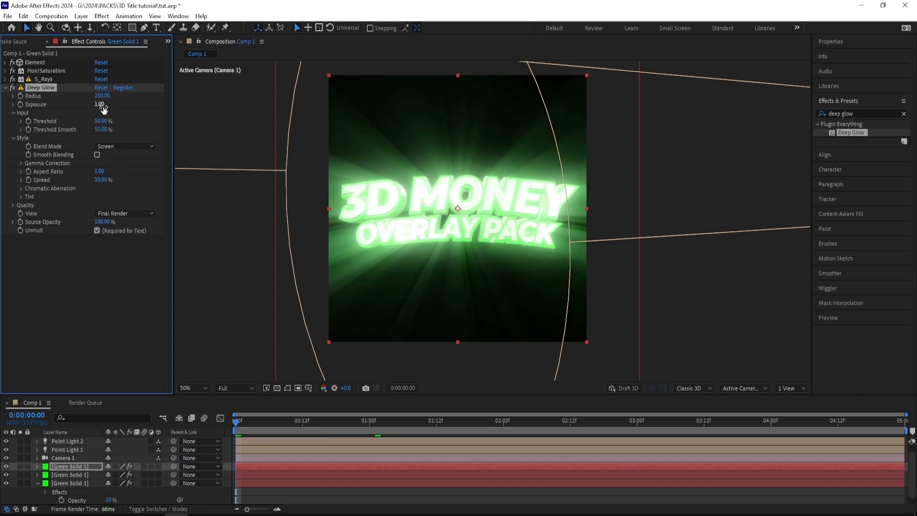
pyautogui.moveTo(103, 109); pyautogui.dragTo(169, 96)
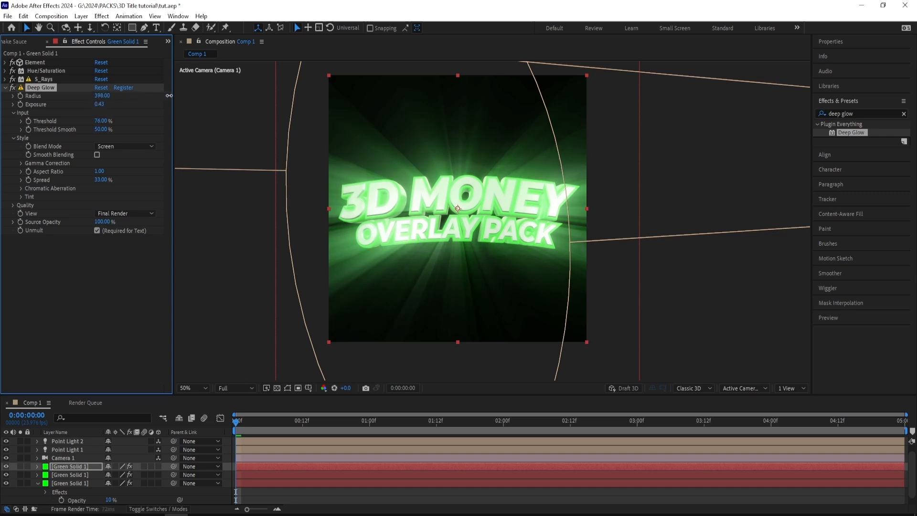
# - Set the topmost Green Solid 1 layer's opacity to 28% and switch its visibility off
pyautogui.click(81, 466)
pyautogui.press('t')
pyautogui.scroll(-1, 91, 461)
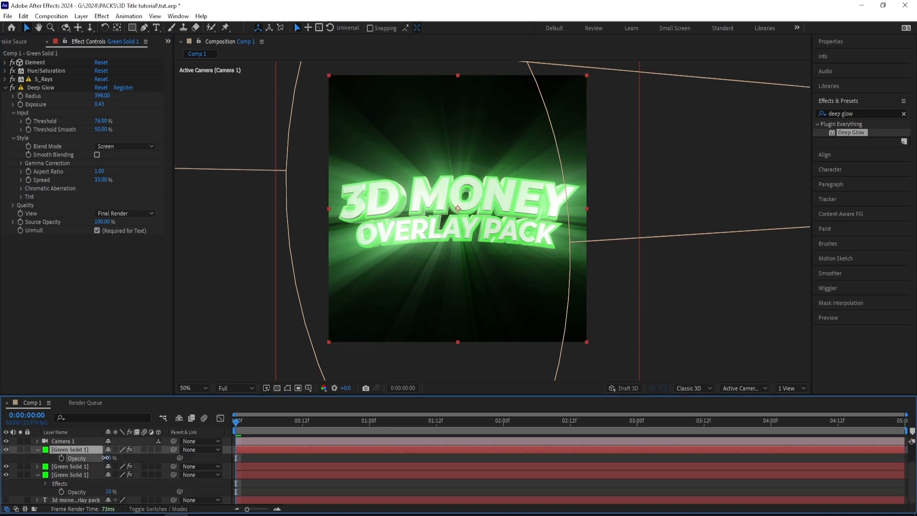
pyautogui.moveTo(105, 458); pyautogui.dragTo(46, 467)
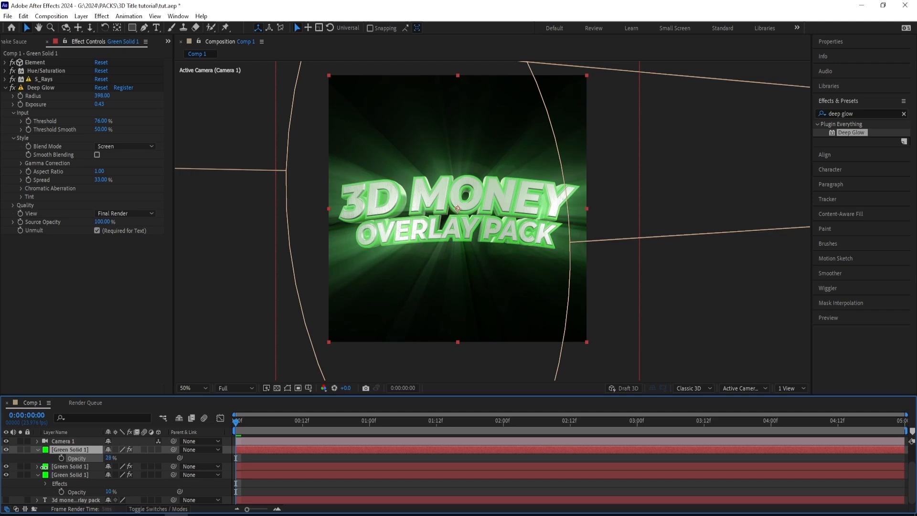
pyautogui.click(44, 455)
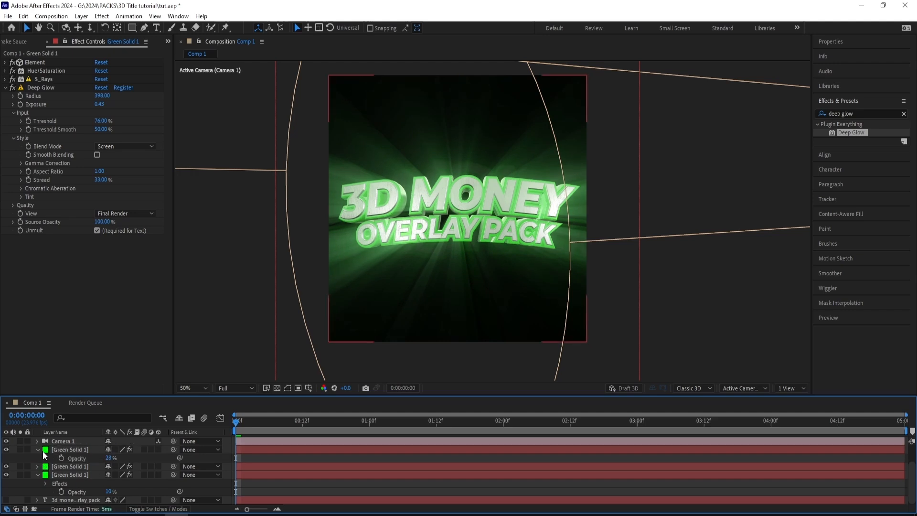
# - Toggle the topmost Green Solid 1 layer's visibility to compare its glow, and leave the layer shown
pyautogui.click(7, 448)
pyautogui.click(8, 448)
pyautogui.click(7, 449)
pyautogui.click(8, 448)
pyautogui.click(8, 449)
# - Apply Curves to the topmost Green Solid 1 layer and shape its RGB curve into an S with darker shadows and brighter highlights
pyautogui.click(75, 449)
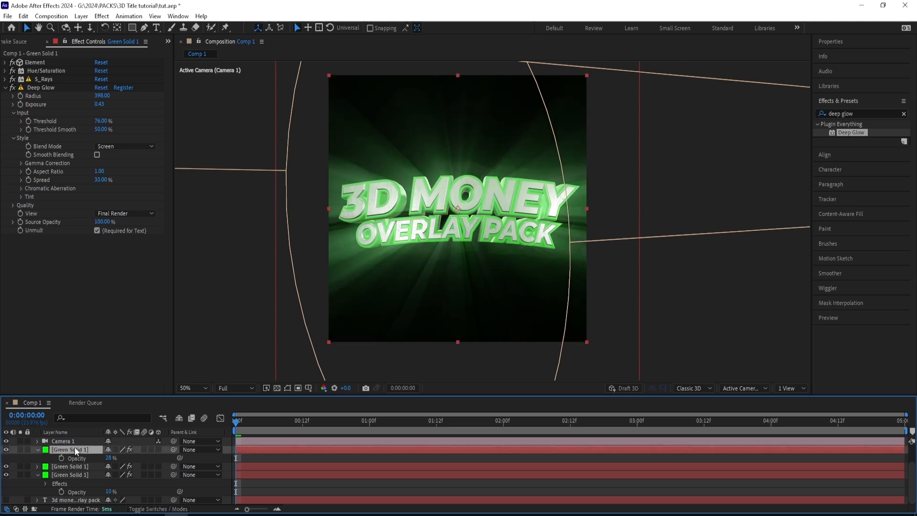
pyautogui.click(852, 113)
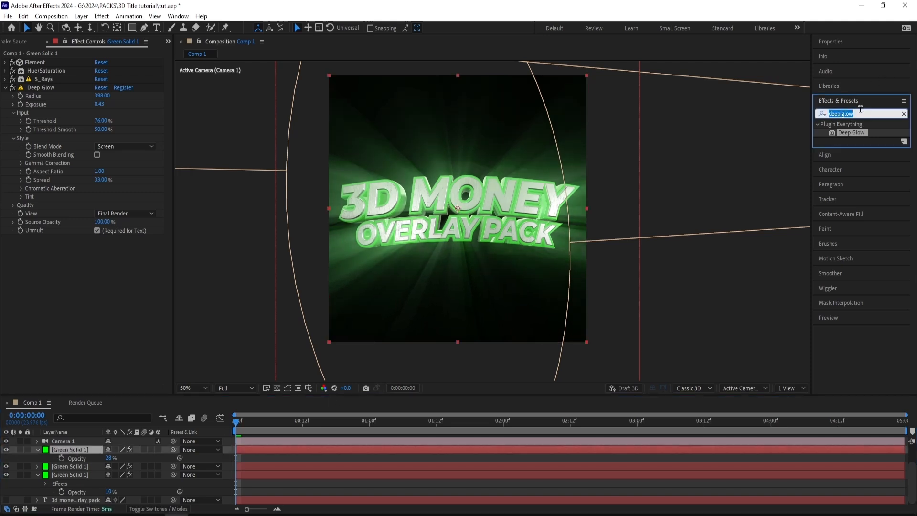
pyautogui.write('curves')
pyautogui.doubleClick(855, 166)
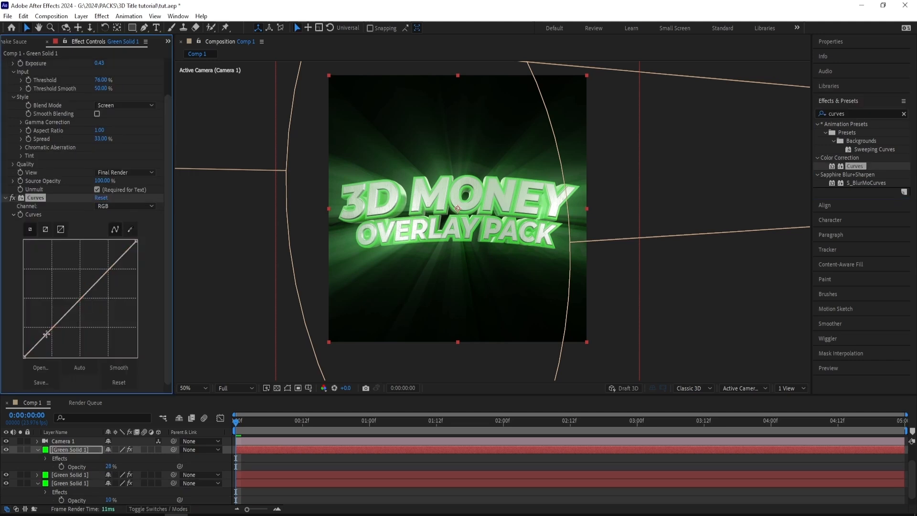
pyautogui.moveTo(47, 334); pyautogui.dragTo(56, 344)
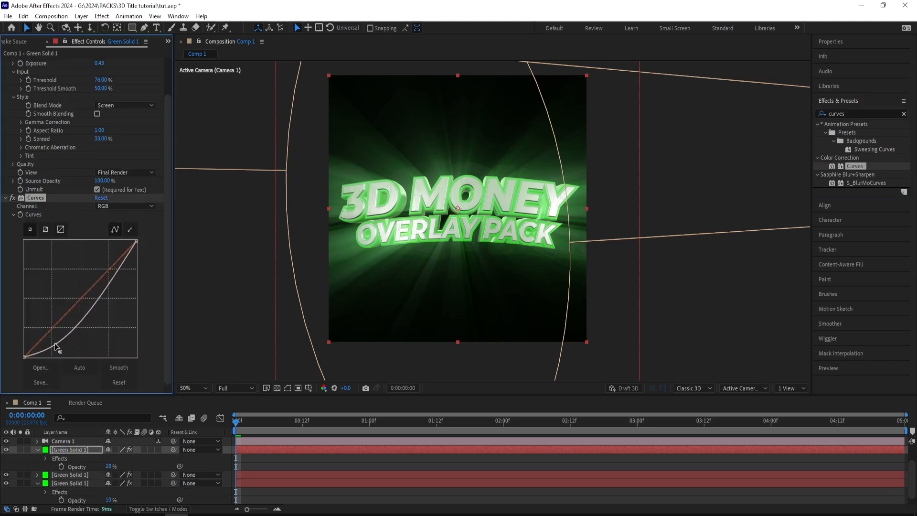
pyautogui.moveTo(102, 292); pyautogui.dragTo(85, 280)
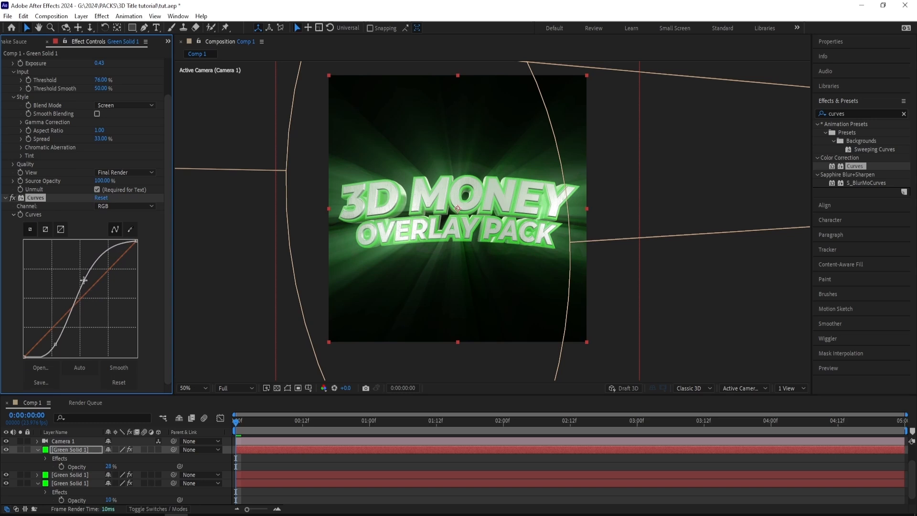
# - Compare the title with and without the topmost Green Solid 1 layer by toggling its visibility, leaving it shown
pyautogui.scroll(2, 51, 201)
pyautogui.click(5, 450)
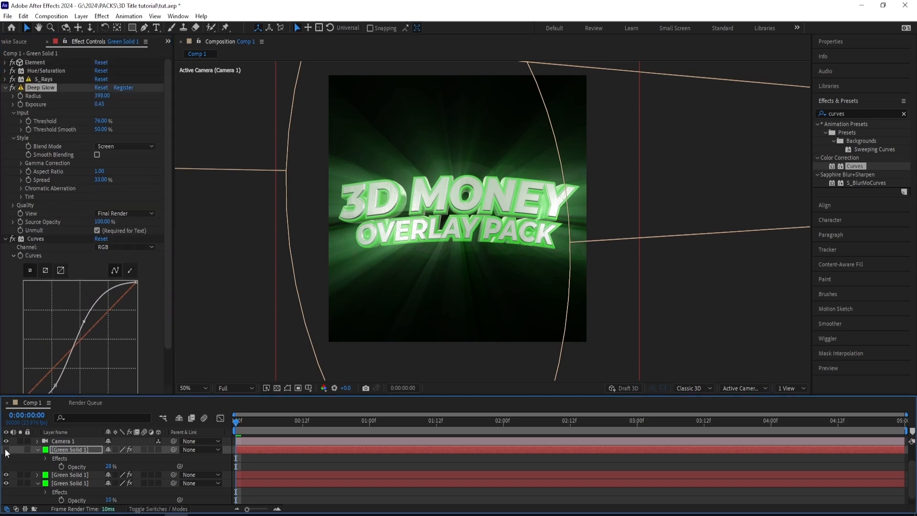
pyautogui.click(6, 450)
pyautogui.click(6, 450)
pyautogui.click(7, 451)
pyautogui.click(7, 451)
pyautogui.click(6, 450)
pyautogui.click(6, 450)
pyautogui.click(6, 450)
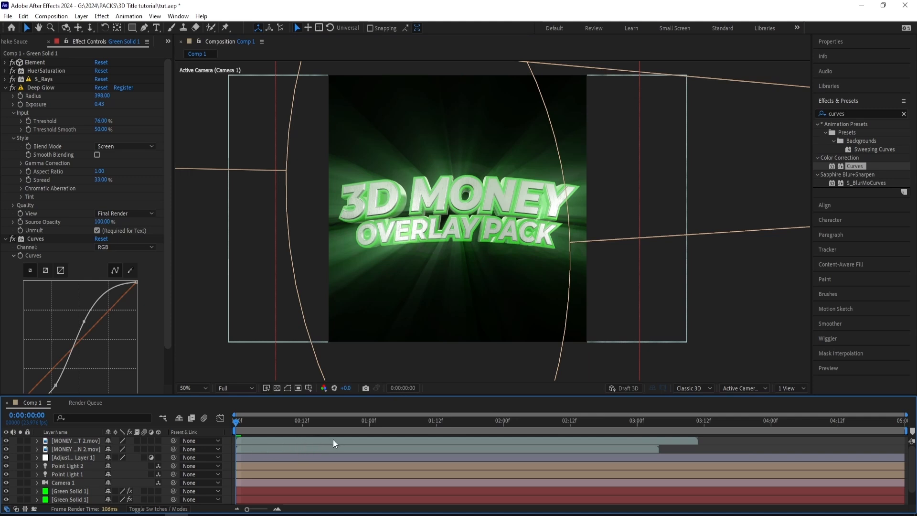
# - Shift the MONEY FLYING DOWN 2 and RIGHT 2 clips over a second earlier and place both directly below the Green Solid 1 layers
pyautogui.moveTo(334, 440); pyautogui.dragTo(170, 438)
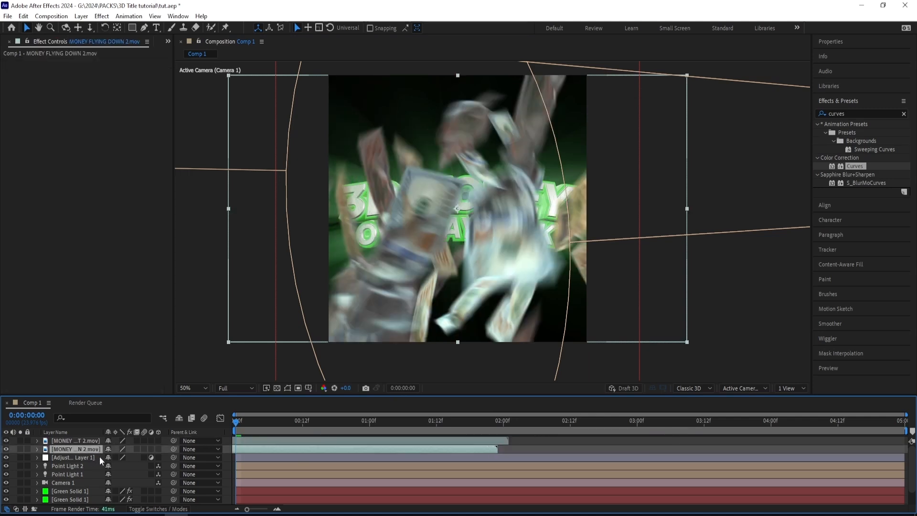
pyautogui.moveTo(271, 442); pyautogui.dragTo(256, 440)
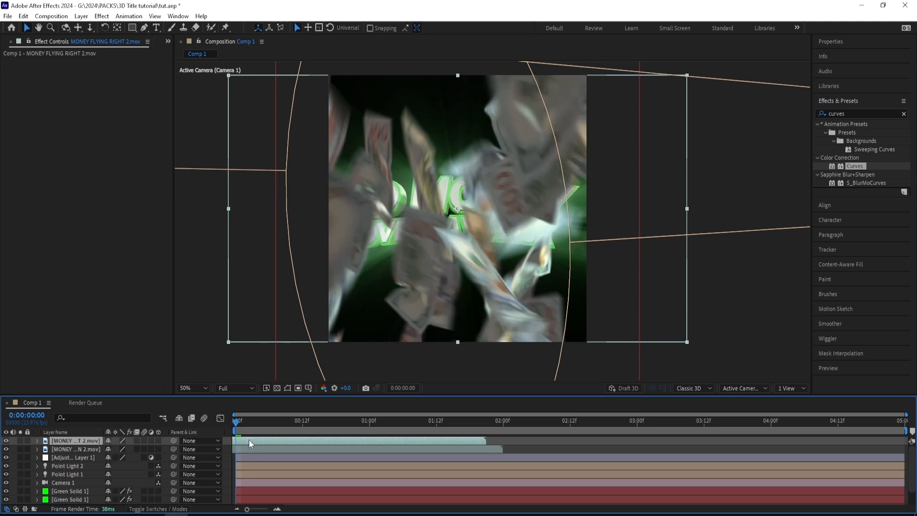
pyautogui.keyDown('shift'); pyautogui.click(72, 449); pyautogui.keyUp('shift')
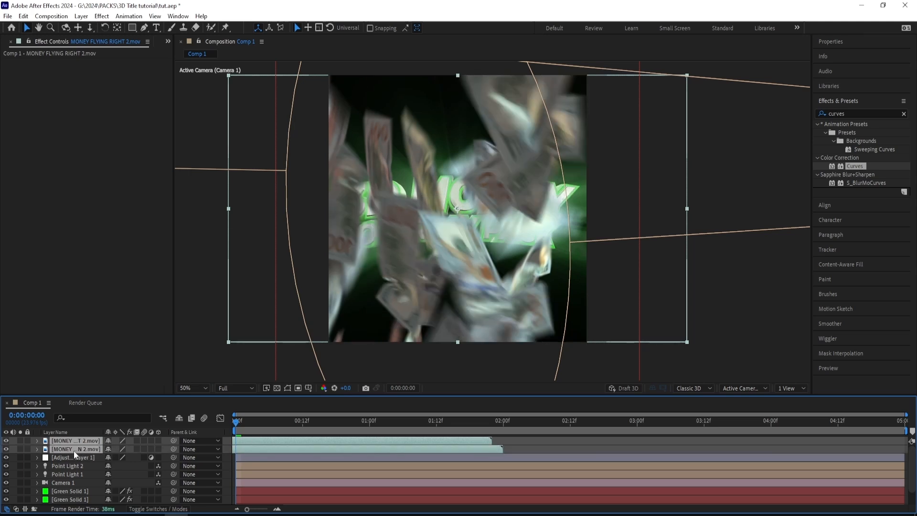
pyautogui.moveTo(73, 451); pyautogui.dragTo(72, 501)
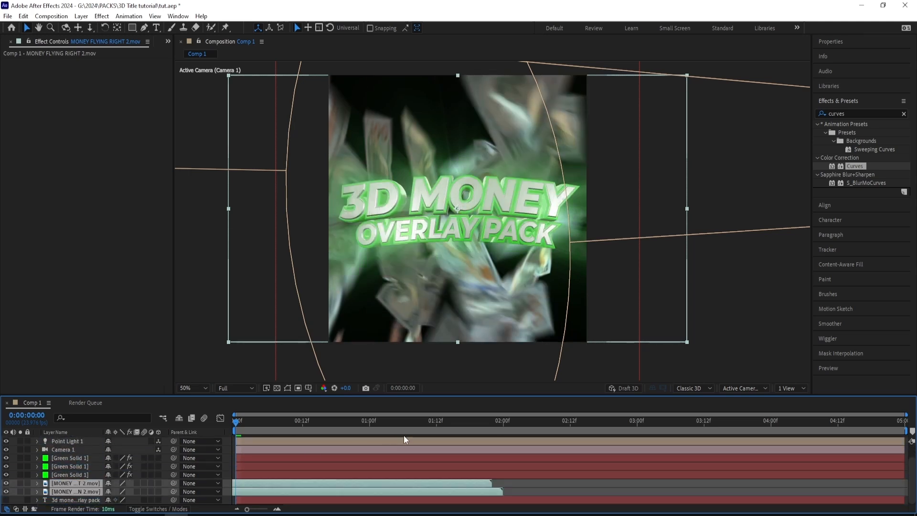
pyautogui.click(528, 483)
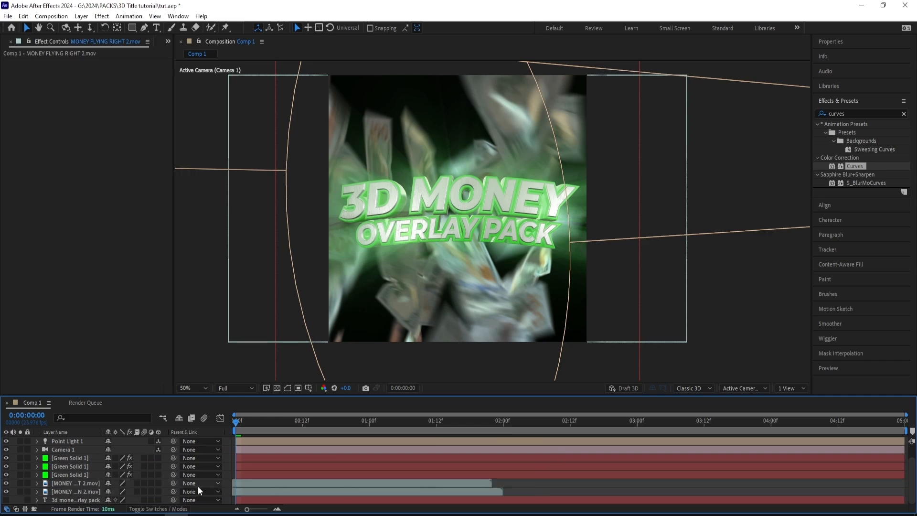
# - Set the opacity of MONEY FLYING DOWN 2 to 18% and of MONEY FLYING RIGHT 2 to 35%
pyautogui.click(87, 492)
pyautogui.press('t')
pyautogui.moveTo(113, 492)
pyautogui.mouseDown()
pyautogui.moveTo(71, 493)
pyautogui.moveTo(97, 488)
pyautogui.mouseUp()
pyautogui.click(84, 477)
pyautogui.press('t')
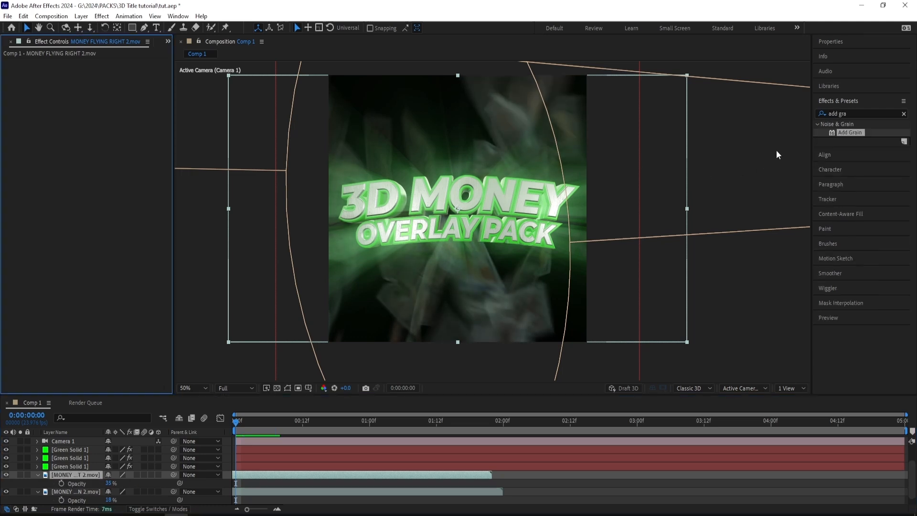
# - Apply Add Grain to MONEY FLYING RIGHT 2 with Viewing Mode set to Final Output and Intensity 2
pyautogui.moveTo(850, 132); pyautogui.dragTo(245, 483)
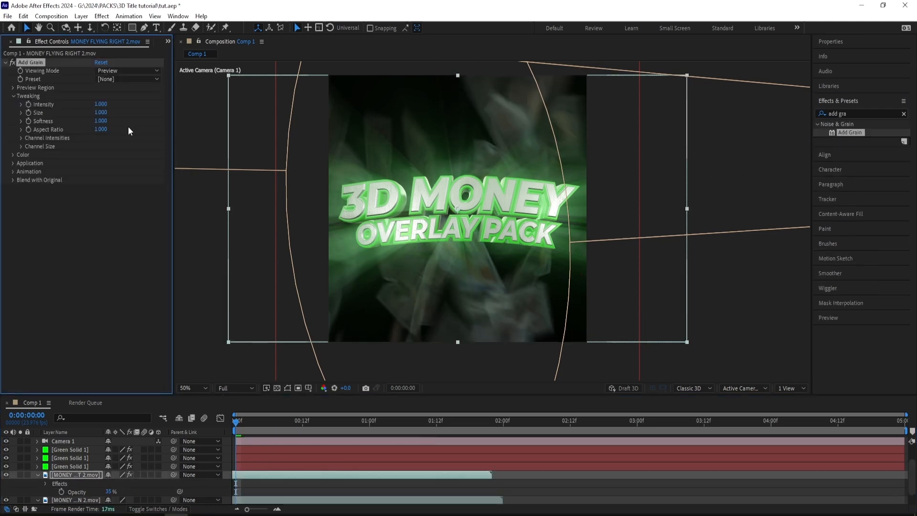
pyautogui.click(115, 71)
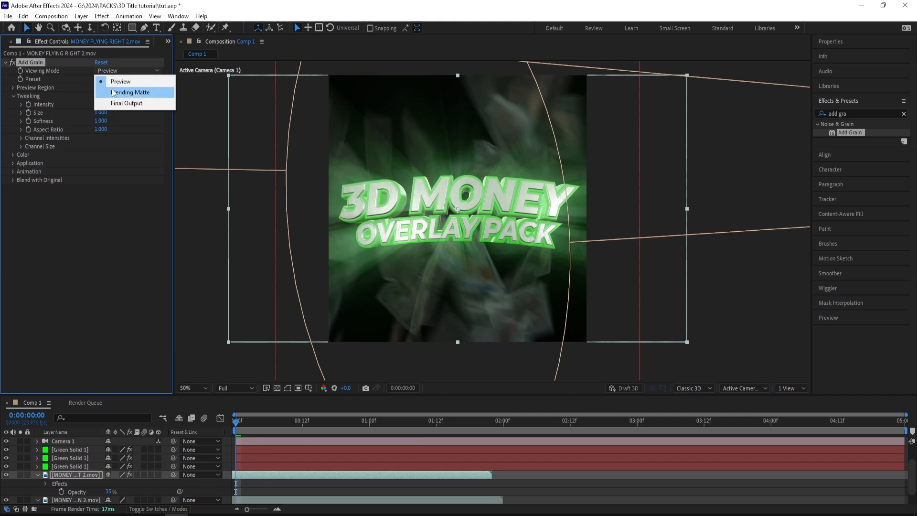
pyautogui.click(78, 98)
pyautogui.click(120, 71)
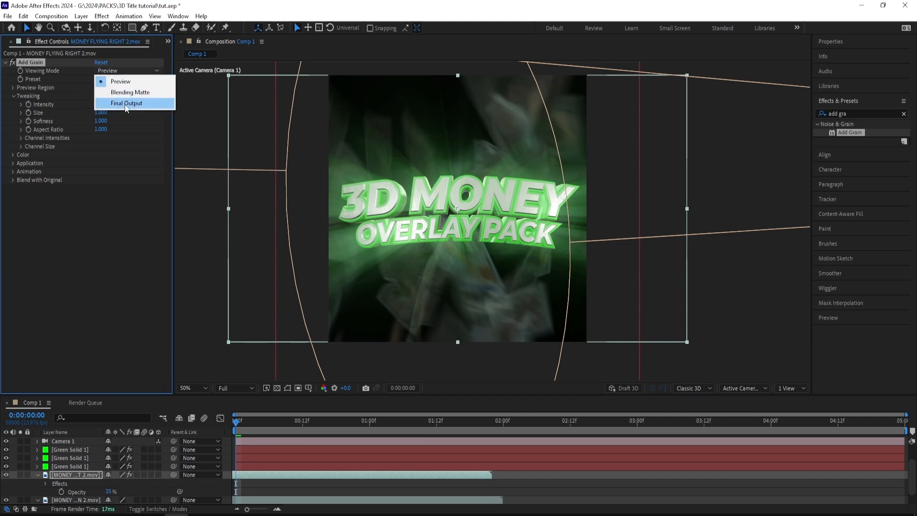
pyautogui.click(126, 103)
pyautogui.click(102, 104)
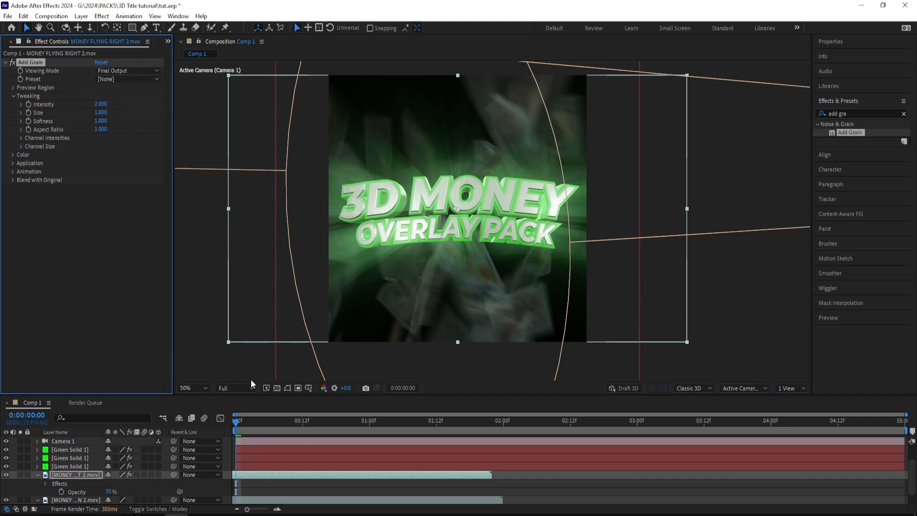
# - Copy the Add Grain effect from MONEY FLYING RIGHT 2 onto the MONEY FLYING DOWN 2 layer
pyautogui.click(251, 497)
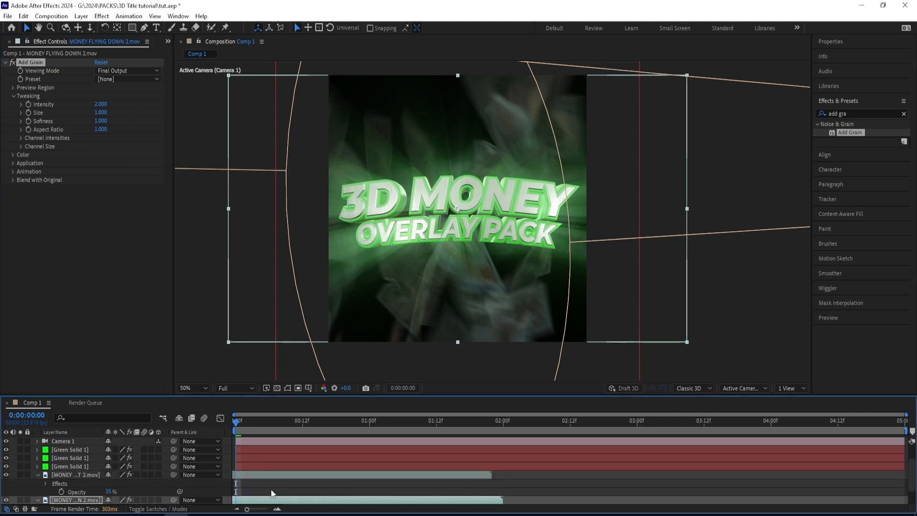
pyautogui.scroll(-2, 271, 489)
pyautogui.scroll(4, 259, 469)
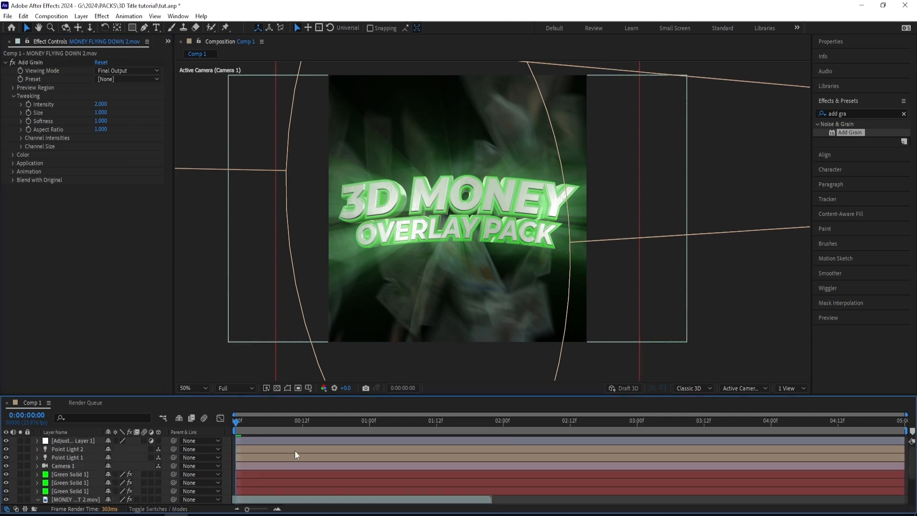
pyautogui.scroll(-2, 506, 466)
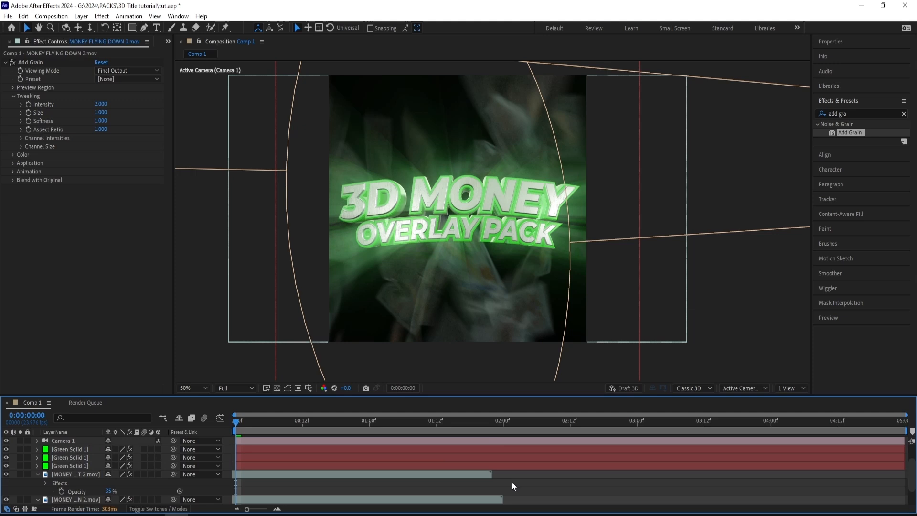
# - Add the MONEY FLYING RIGHT 1 clip as the top layer, shift it about one second earlier and show its opacity
pyautogui.scroll(3, 245, 452)
pyautogui.click(286, 442)
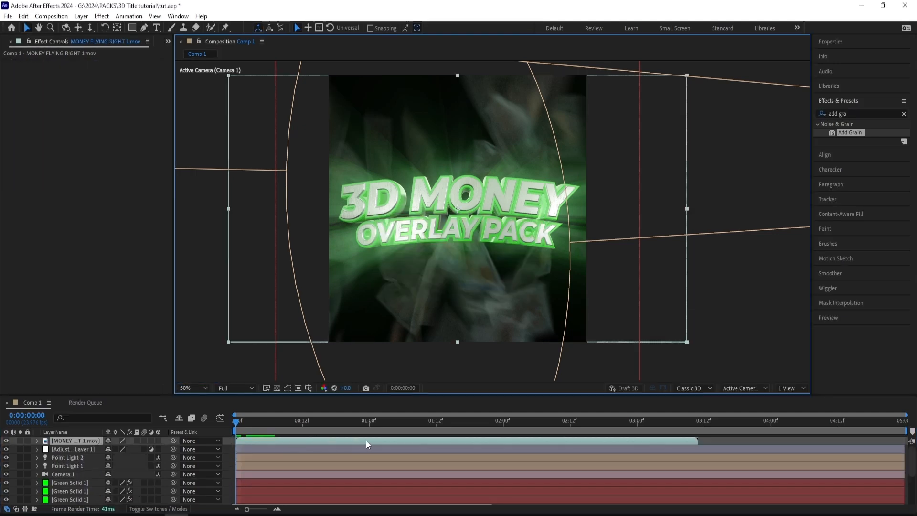
pyautogui.moveTo(366, 441); pyautogui.dragTo(244, 443)
pyautogui.press('t')
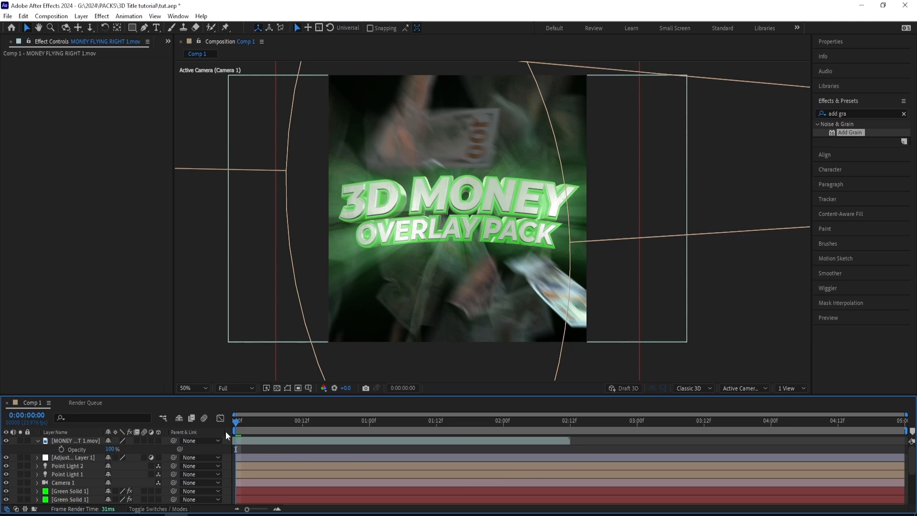
pyautogui.click(242, 422)
pyautogui.click(235, 423)
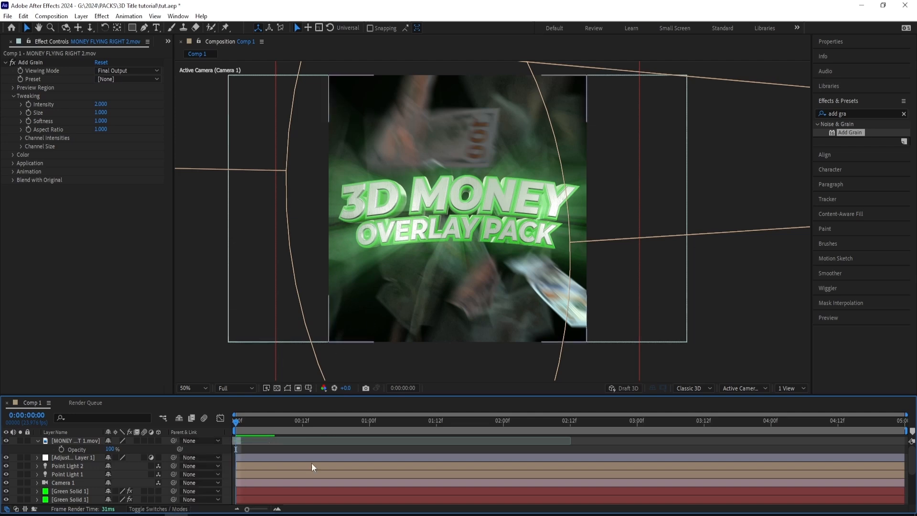
# - Add the 4K Dust Overlay clip as the top layer and scale it to 253%
pyautogui.click(223, 514)
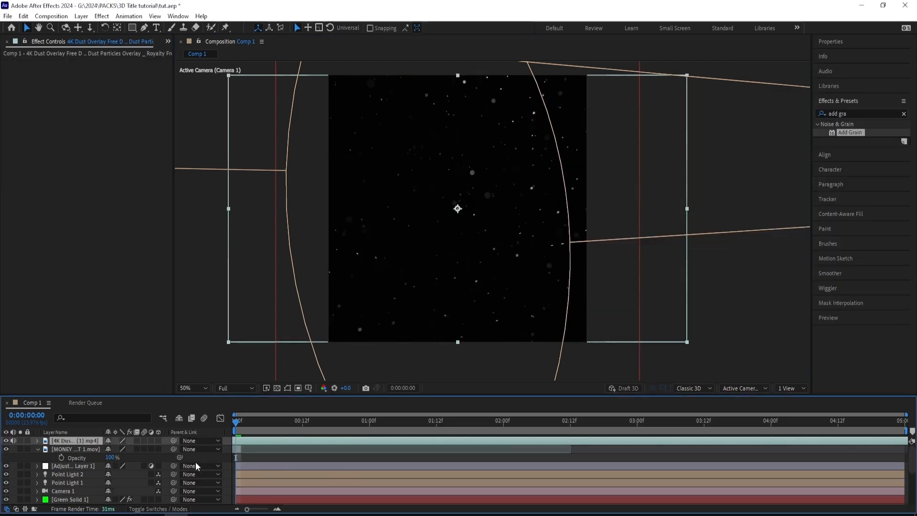
pyautogui.press('s')
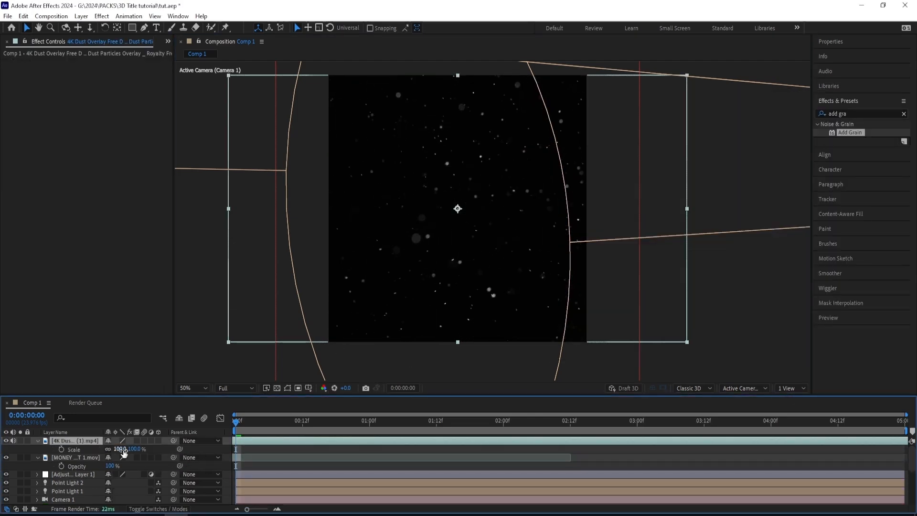
pyautogui.moveTo(123, 450); pyautogui.dragTo(195, 441)
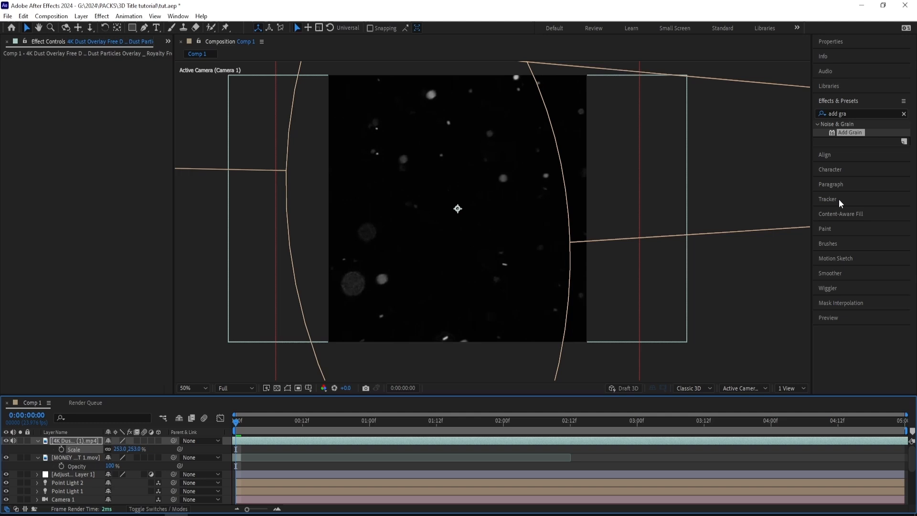
# - Apply Deep Glow to the dust overlay layer with Unmult enabled
pyautogui.doubleClick(865, 113)
pyautogui.write('deep ')
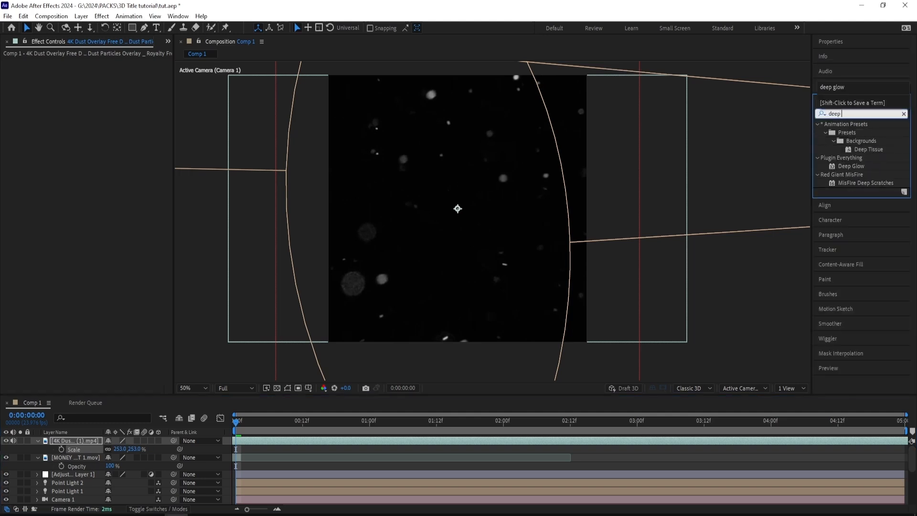
pyautogui.write('glow')
pyautogui.doubleClick(852, 133)
pyautogui.click(125, 206)
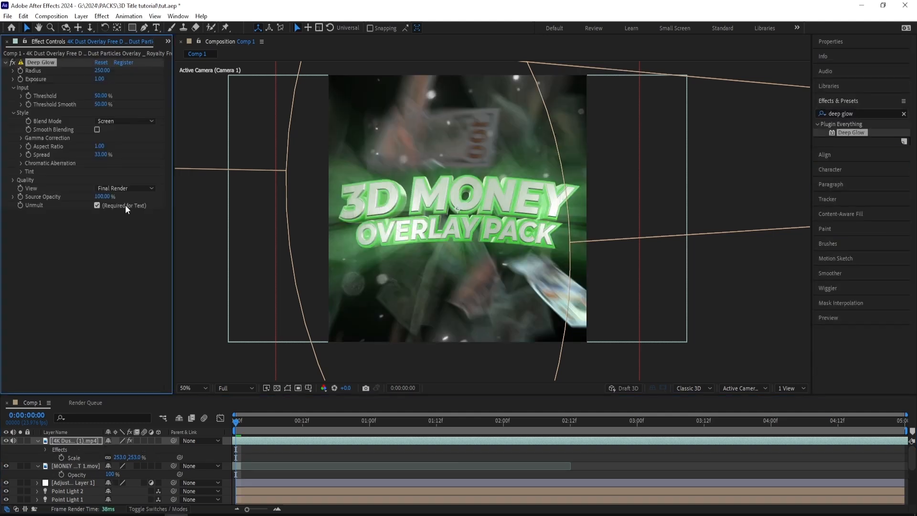
pyautogui.click(125, 205)
pyautogui.click(125, 206)
# - Apply a Fill effect to the dust overlay layer and set its color to green 00FF48
pyautogui.click(857, 110)
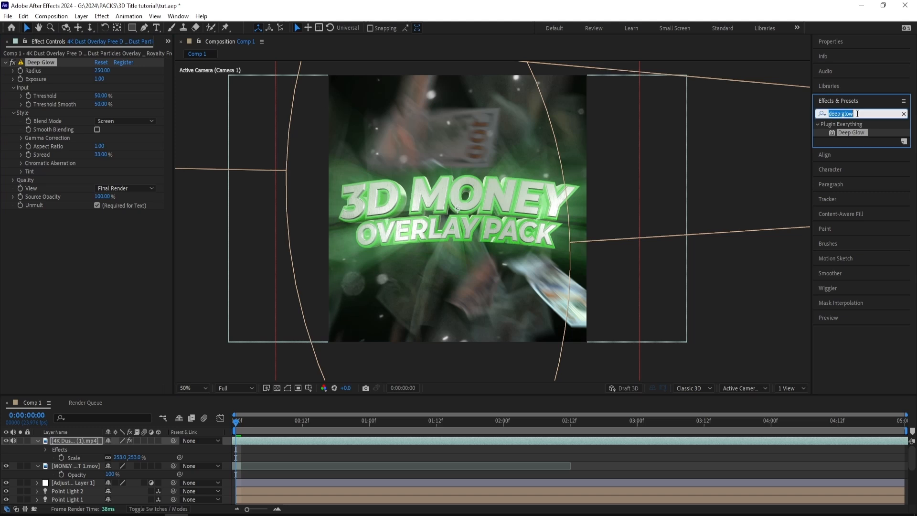
pyautogui.write('fill')
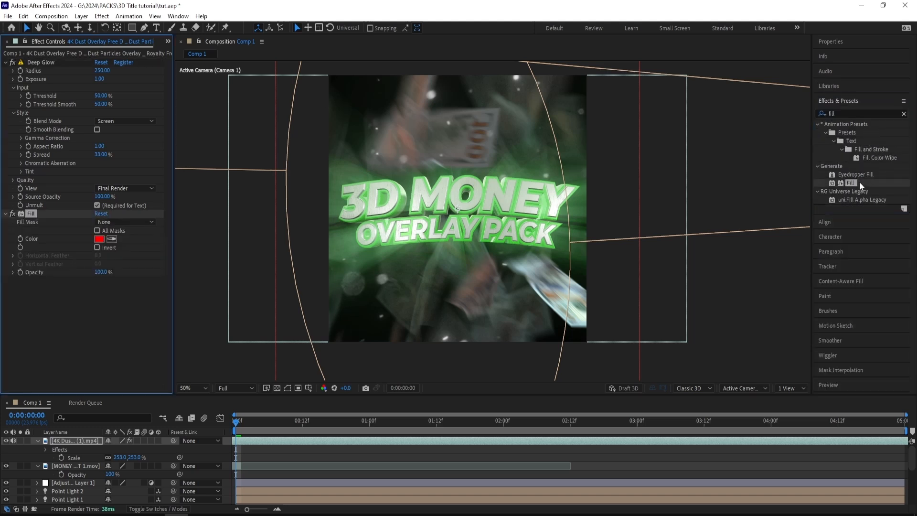
pyautogui.doubleClick(849, 184)
pyautogui.click(99, 239)
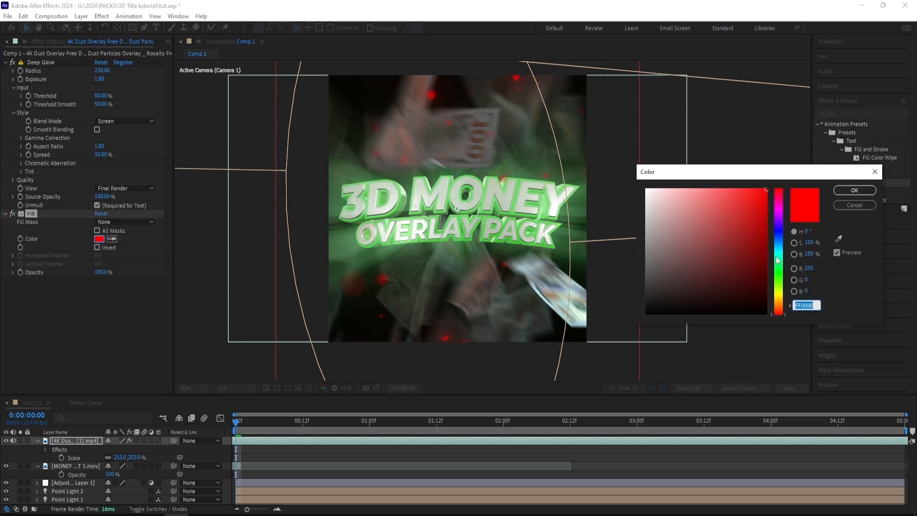
pyautogui.click(782, 272)
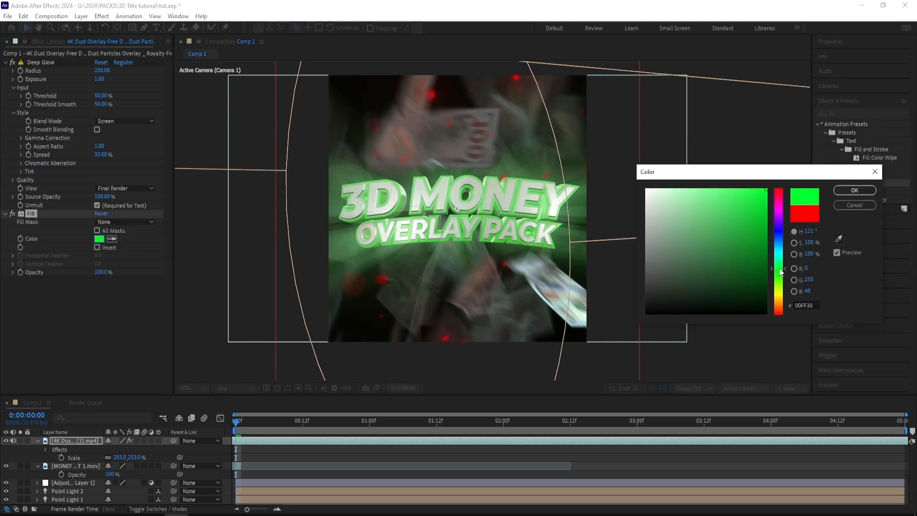
pyautogui.click(855, 190)
# - Scale the dust overlay layer to 295% and move it below MONEY FLYING DOWN 2, above the text layer
pyautogui.press('s')
pyautogui.press('s')
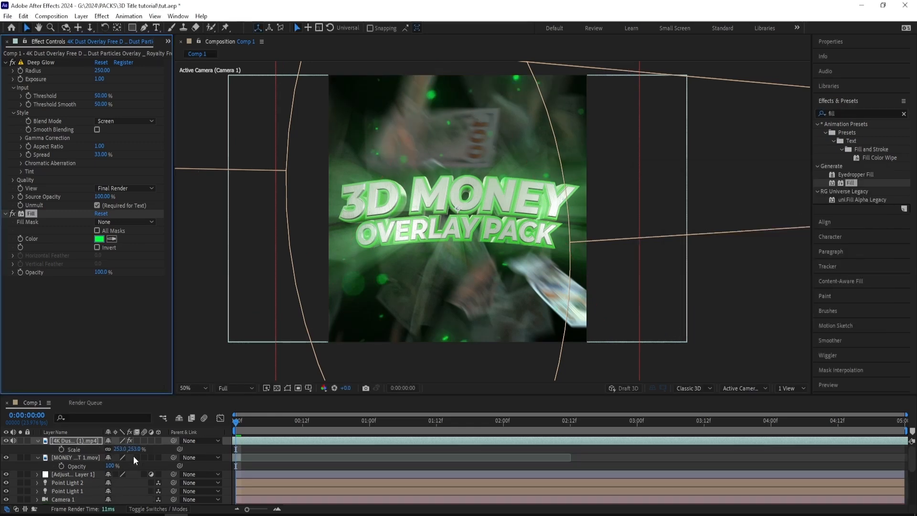
pyautogui.moveTo(134, 449); pyautogui.dragTo(154, 449)
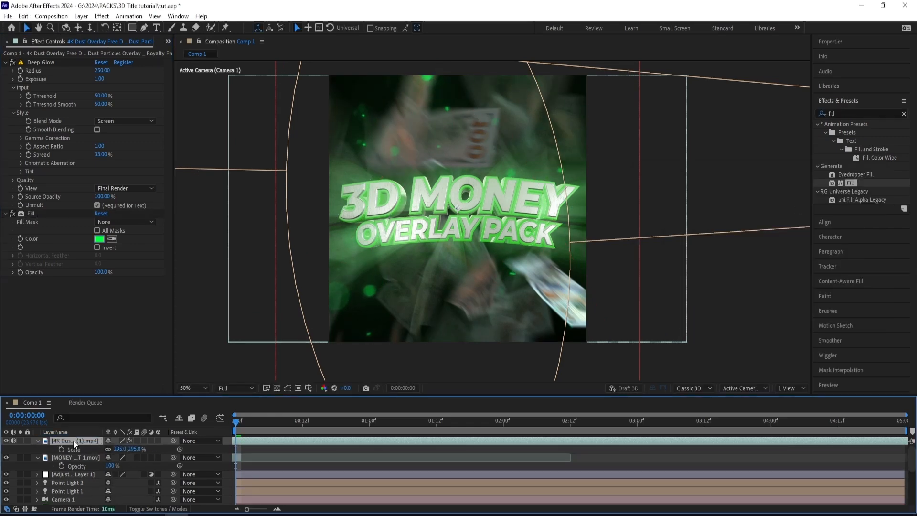
pyautogui.moveTo(78, 442); pyautogui.dragTo(69, 492)
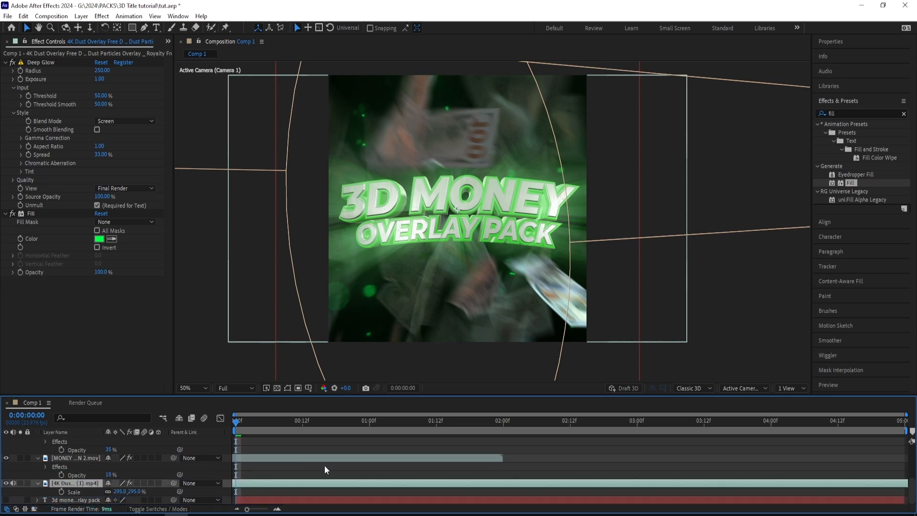
# - Duplicate the dust overlay layer, move the copy to the top of the stack and scale it to 621%
pyautogui.hotkey('ctrl', 'd')
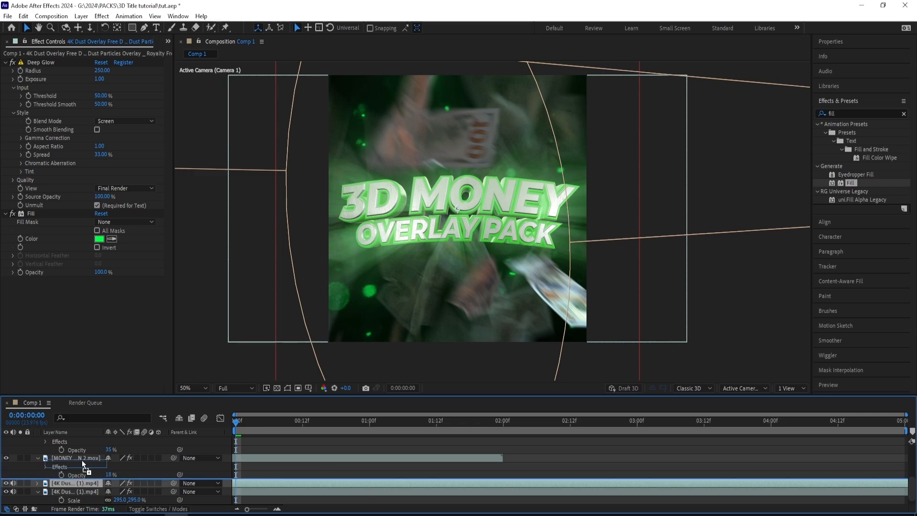
pyautogui.moveTo(82, 460); pyautogui.dragTo(85, 437)
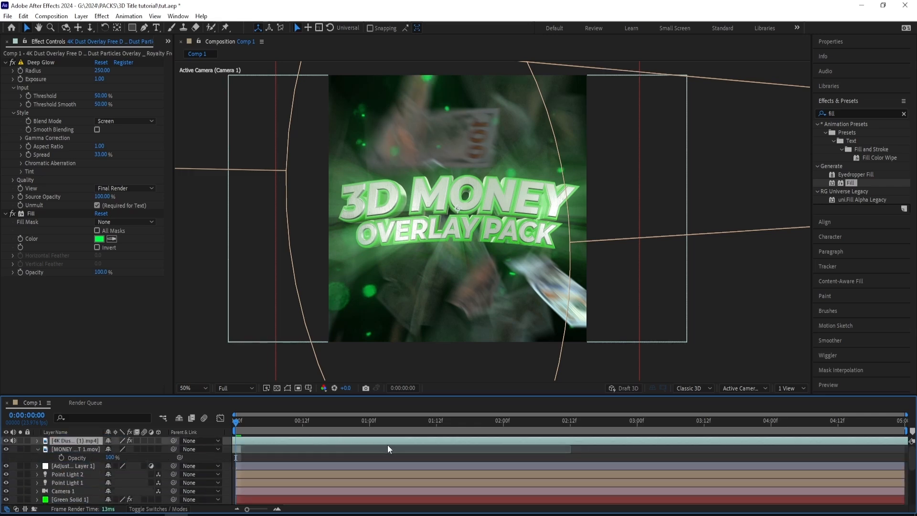
pyautogui.press('s')
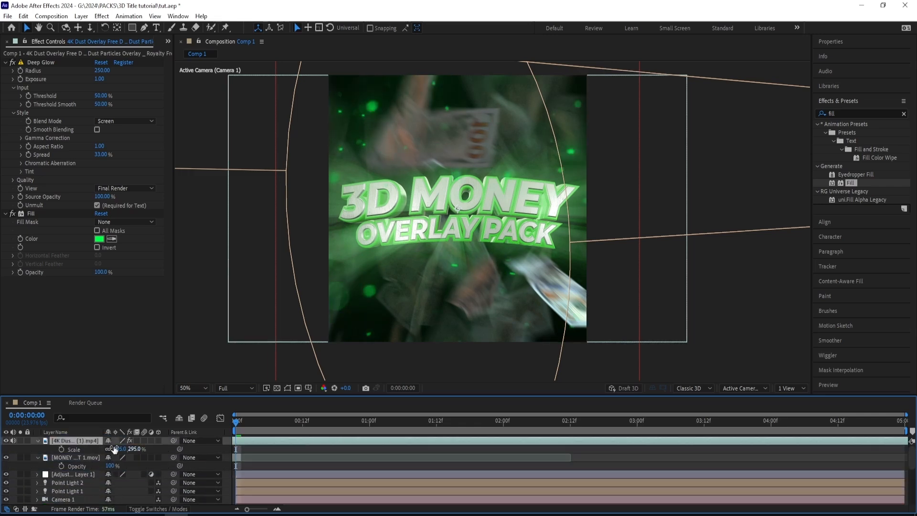
pyautogui.moveTo(117, 449); pyautogui.dragTo(270, 432)
pyautogui.click(76, 457)
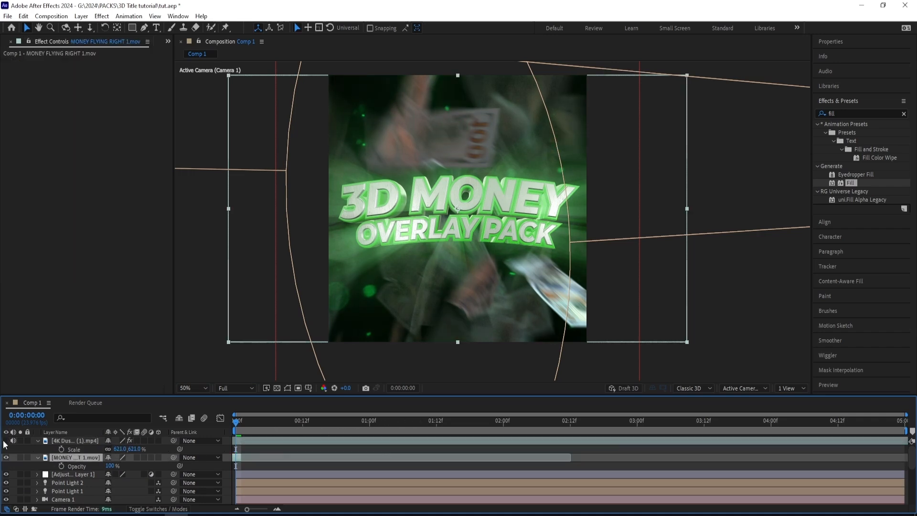